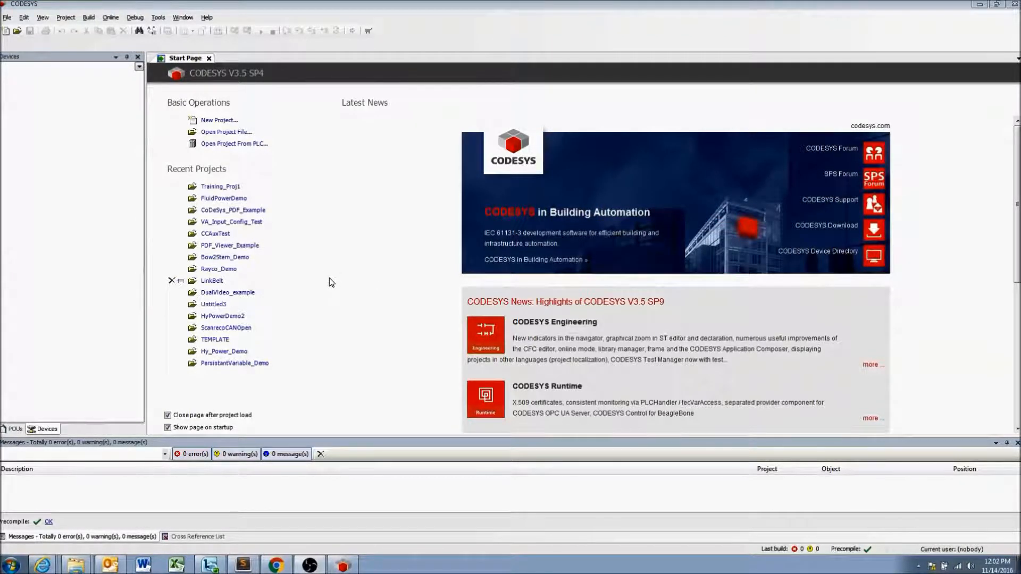
- Open the existing project Training_Proj1.project from the Demo folder
{"action": "left_click", "coordinate": [8, 19]}
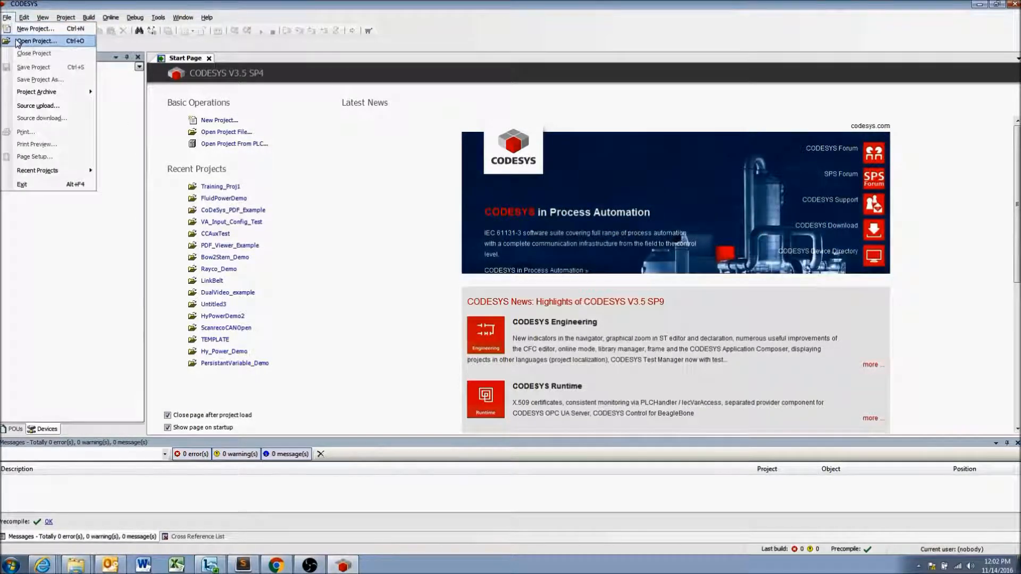
{"action": "left_click", "coordinate": [17, 43]}
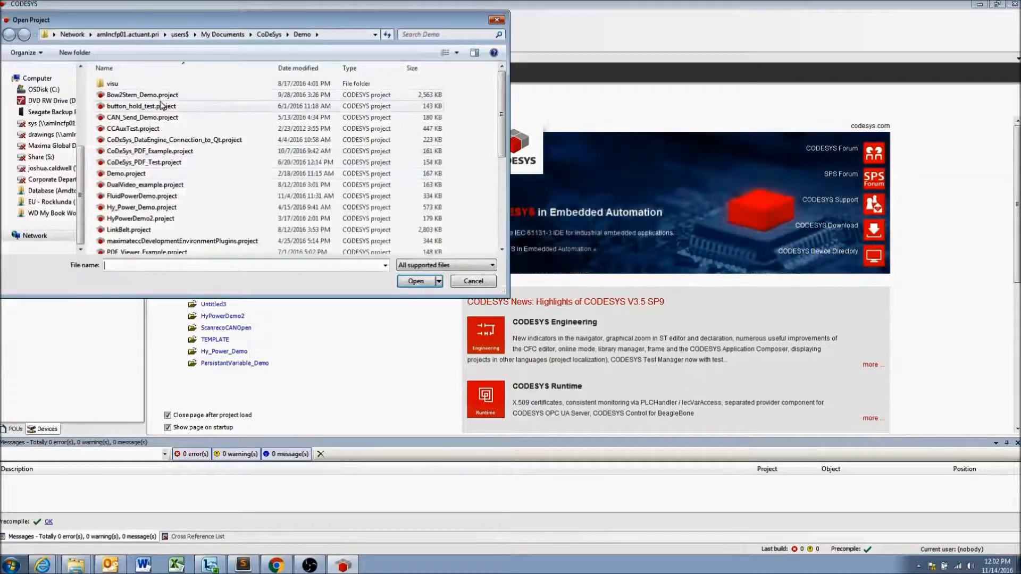
{"action": "left_click", "coordinate": [159, 106]}
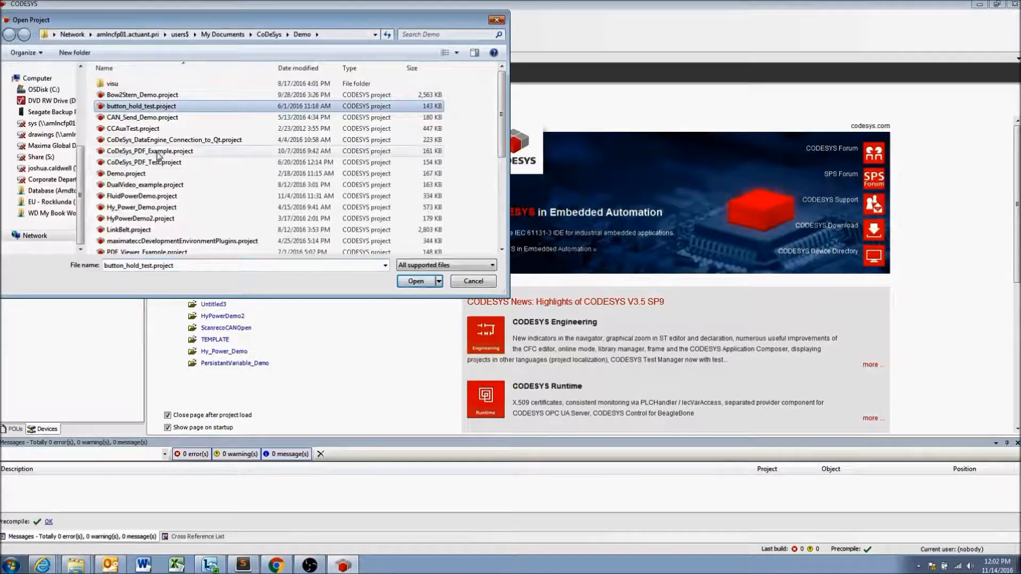
{"action": "scroll", "coordinate": [185, 204], "scroll_direction": "down", "scroll_amount": 4}
{"action": "left_click", "coordinate": [160, 237]}
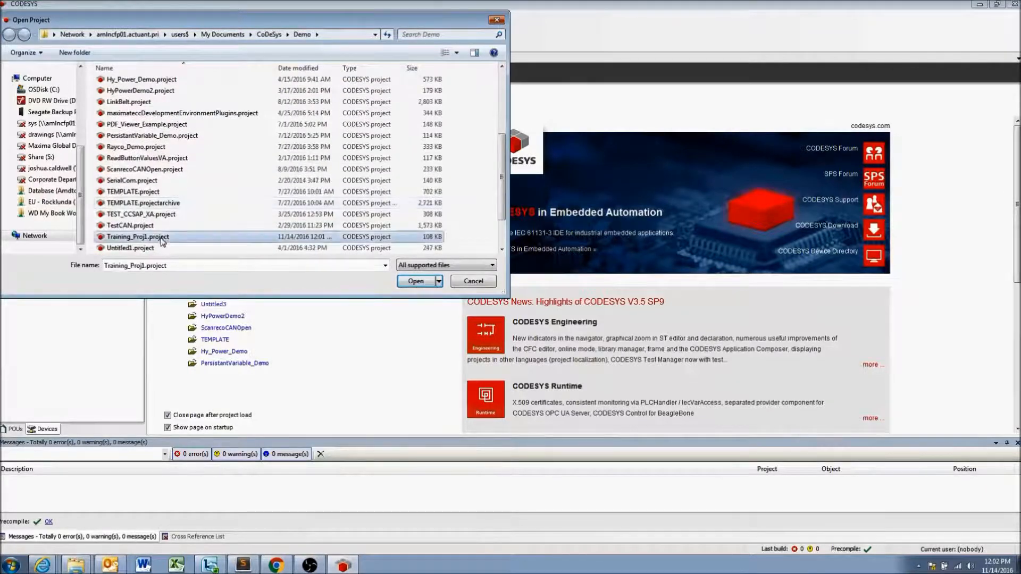
{"action": "left_click", "coordinate": [416, 282]}
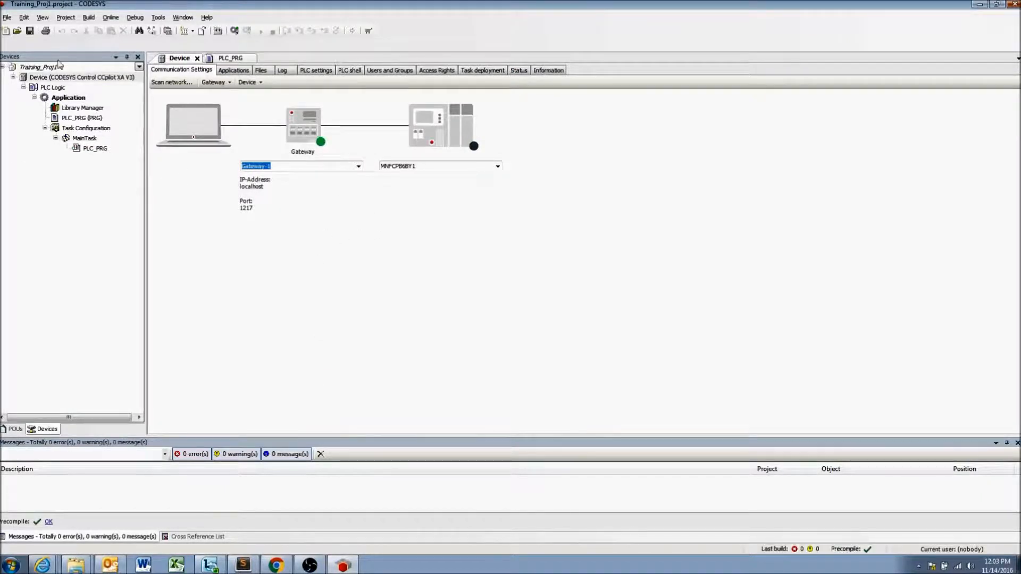
- Review the PLC_PRG program and the CCpilot XA V3 device's general information and communication settings
{"action": "double_click", "coordinate": [81, 119]}
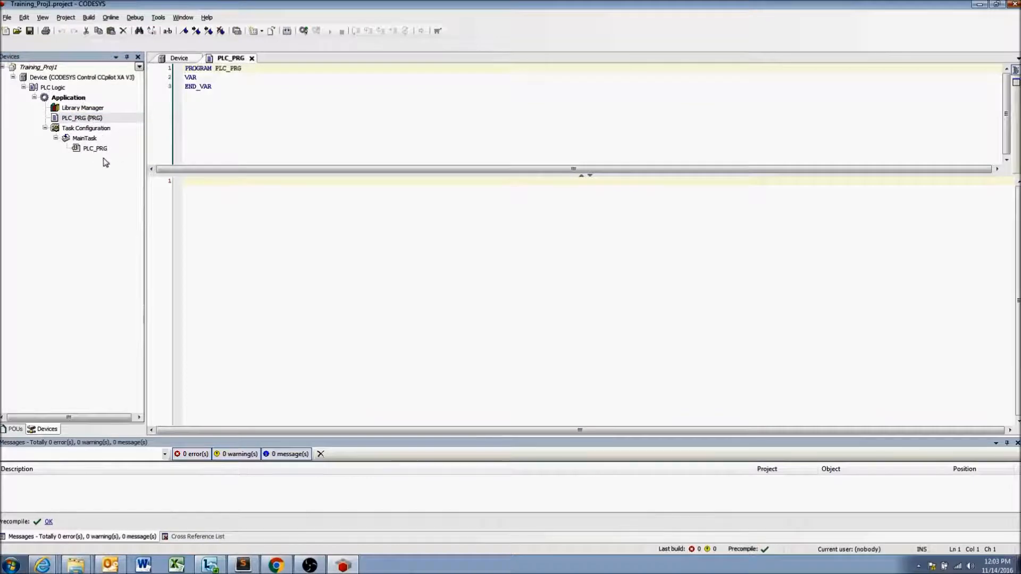
{"action": "double_click", "coordinate": [73, 80]}
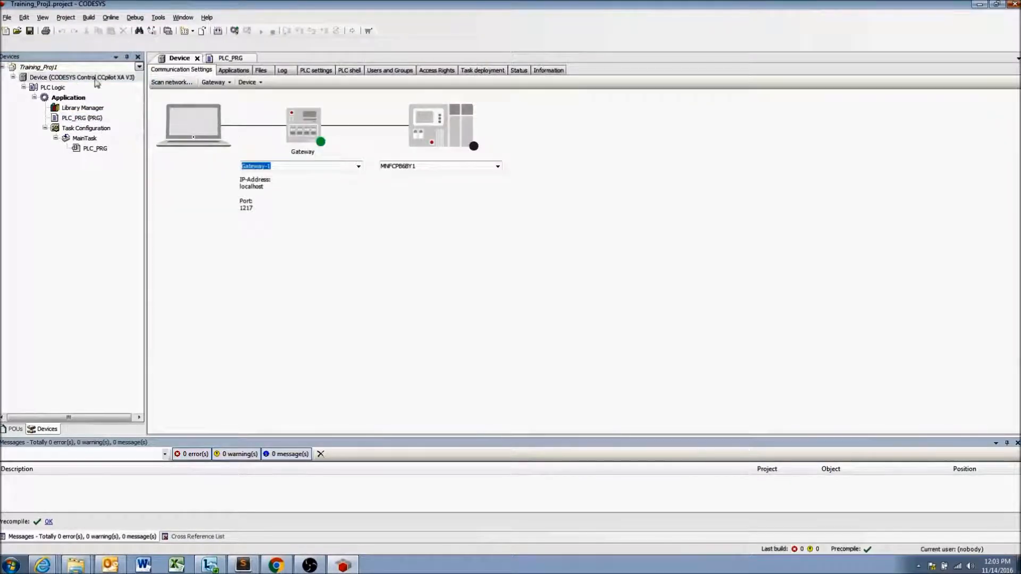
{"action": "left_click", "coordinate": [550, 70]}
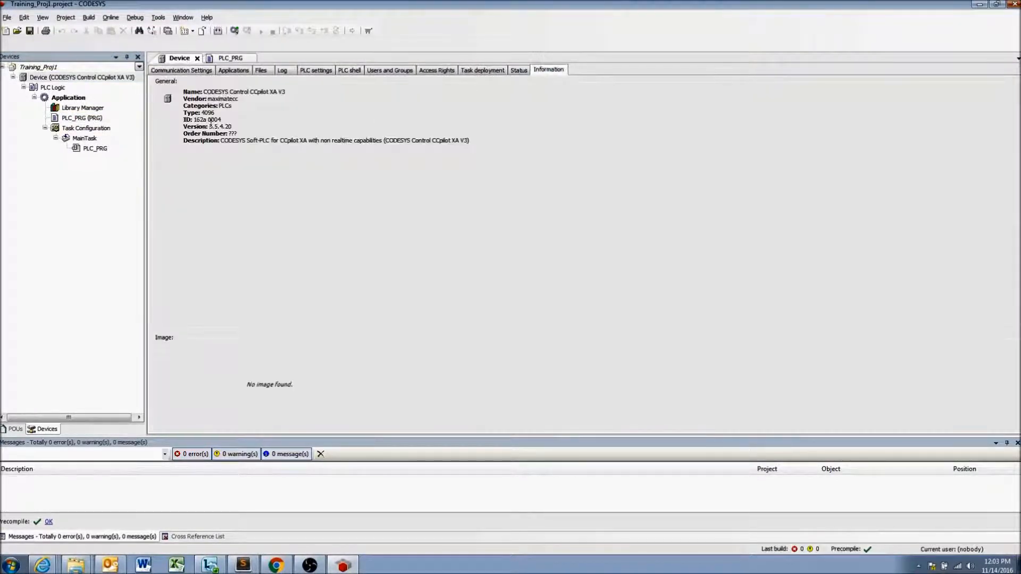
{"action": "left_click", "coordinate": [170, 69]}
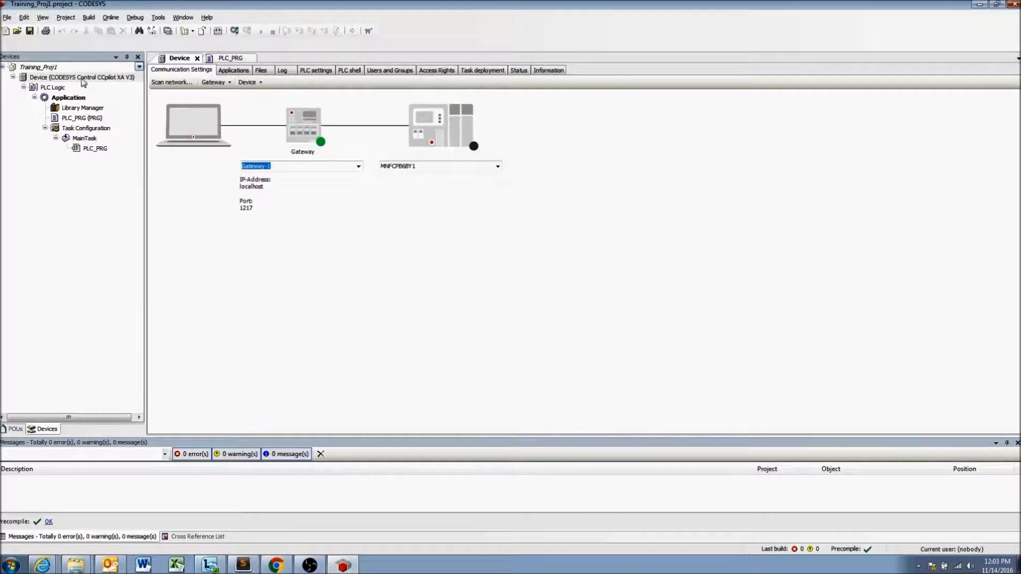
{"action": "double_click", "coordinate": [78, 118]}
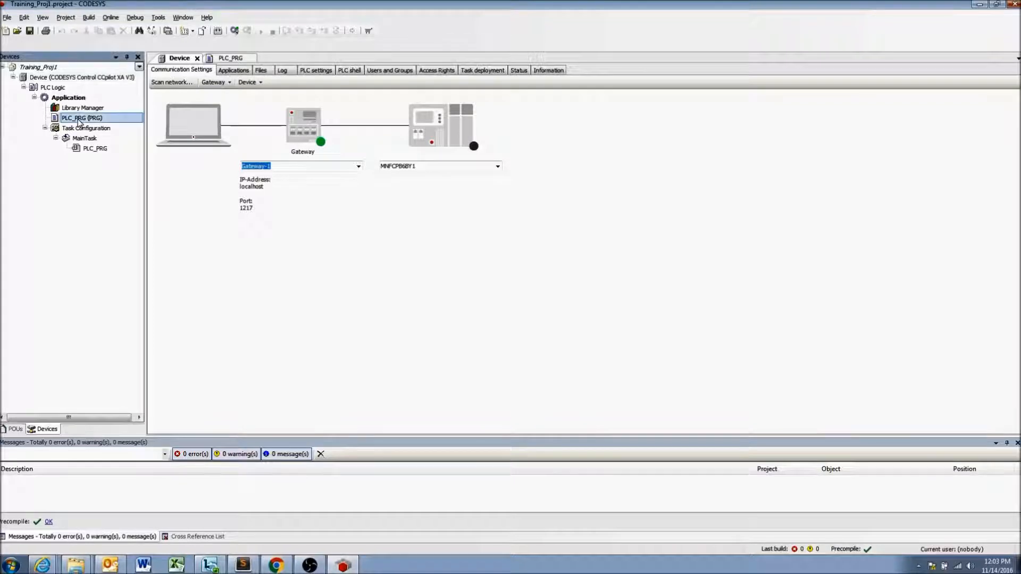
{"action": "double_click", "coordinate": [57, 78]}
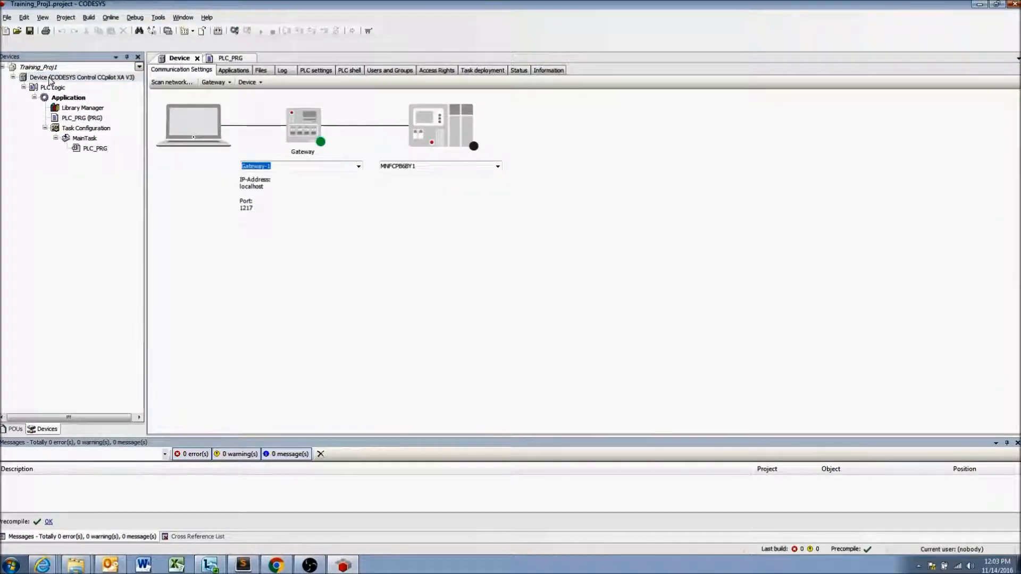
- Start adding a device under the CCpilot XA V3 device and expand the Miscellaneous, Fieldbusses and CANbus categories
{"action": "left_click", "coordinate": [56, 78]}
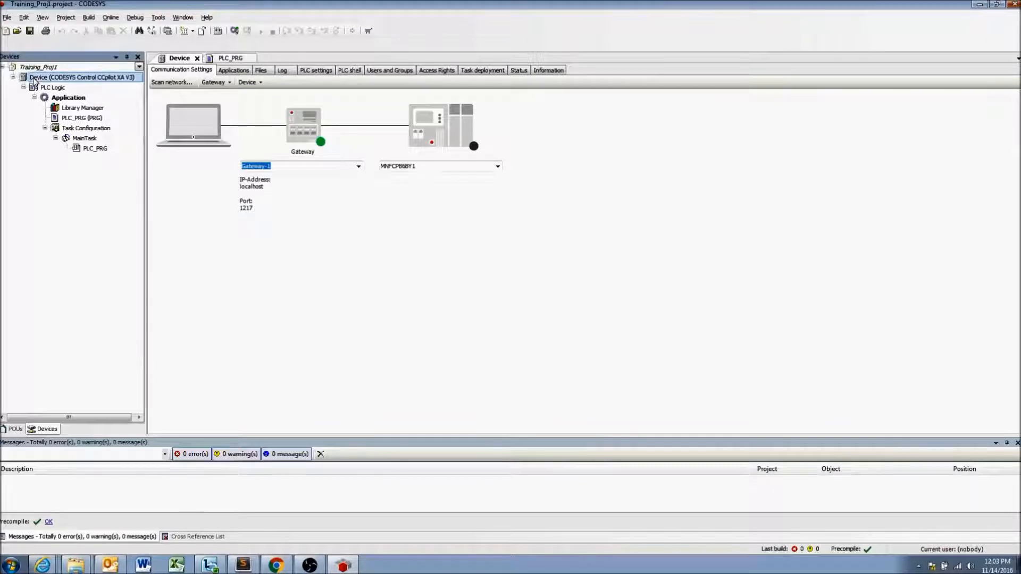
{"action": "right_click", "coordinate": [57, 79]}
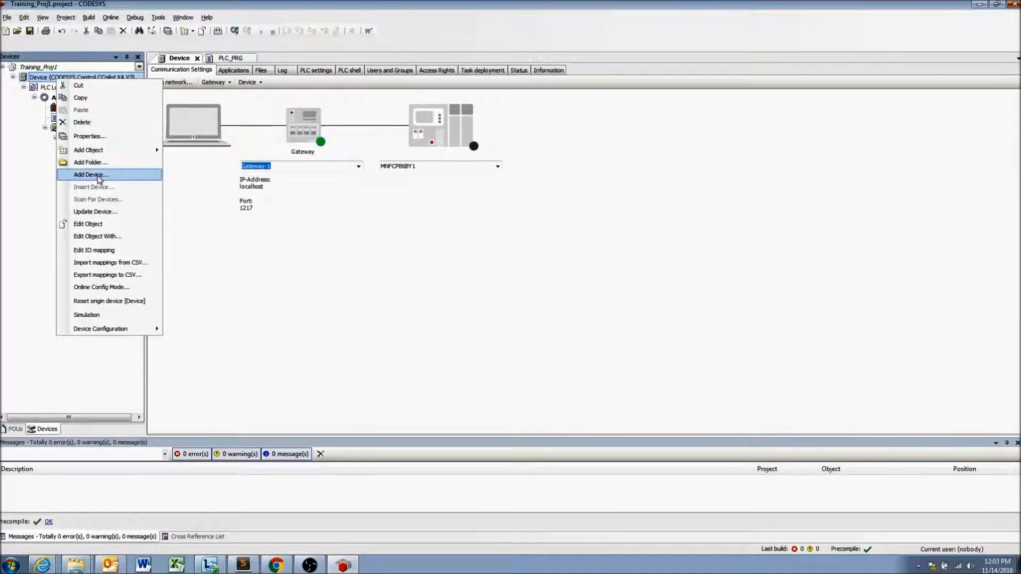
{"action": "left_click", "coordinate": [98, 180]}
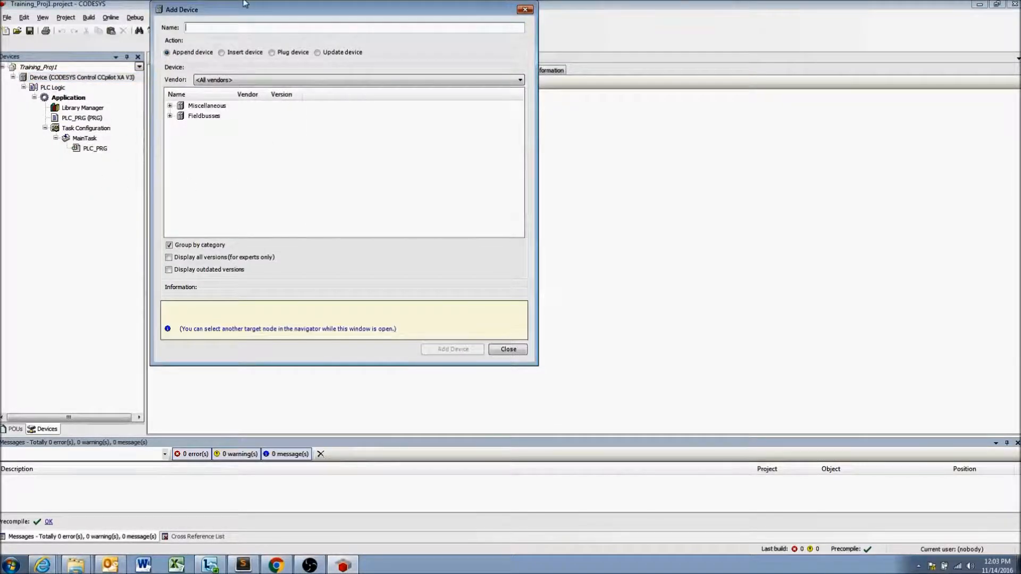
{"action": "left_click_drag", "start_coordinate": [255, 15], "coordinate": [263, 54]}
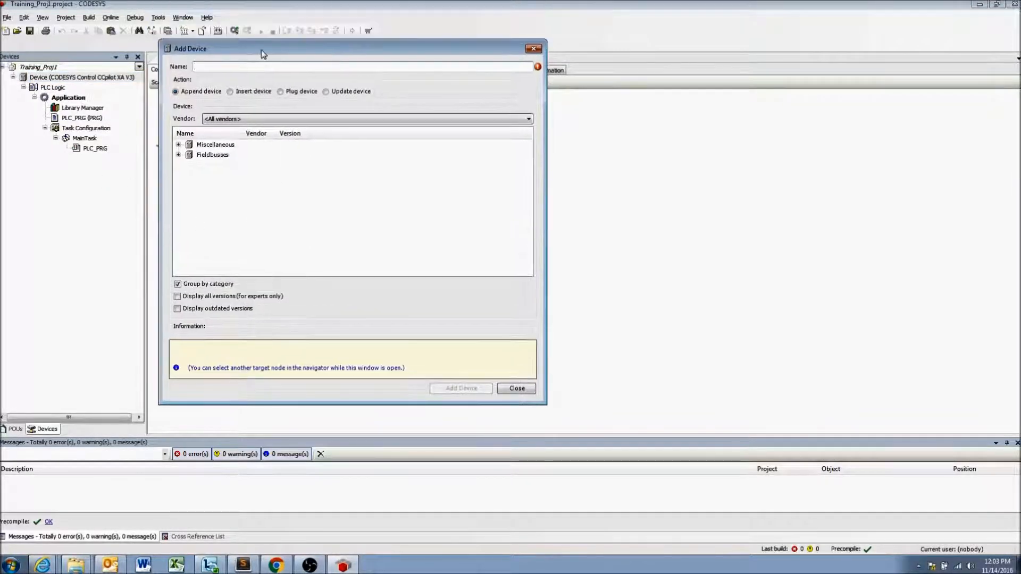
{"action": "left_click", "coordinate": [178, 145]}
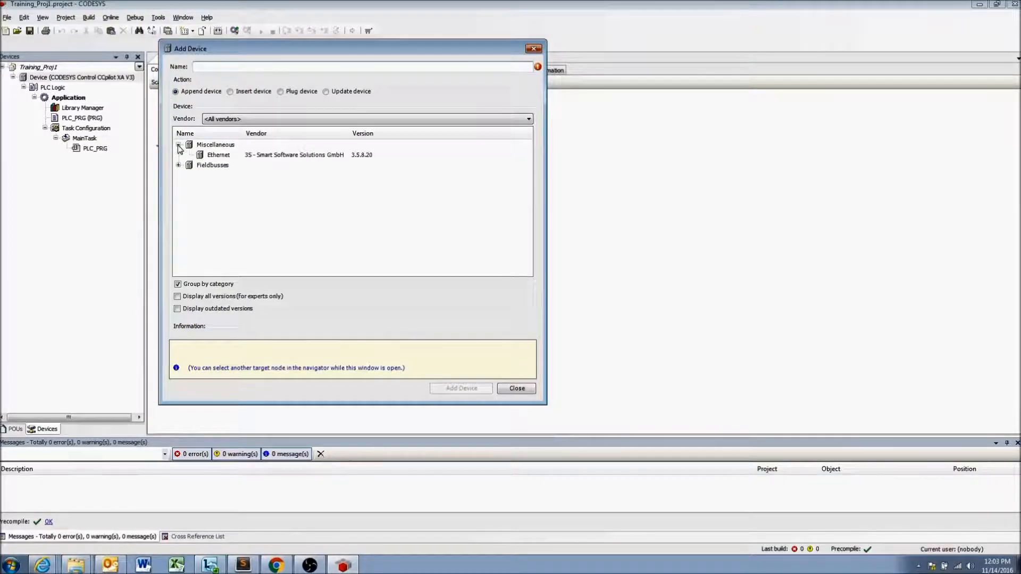
{"action": "left_click", "coordinate": [177, 166]}
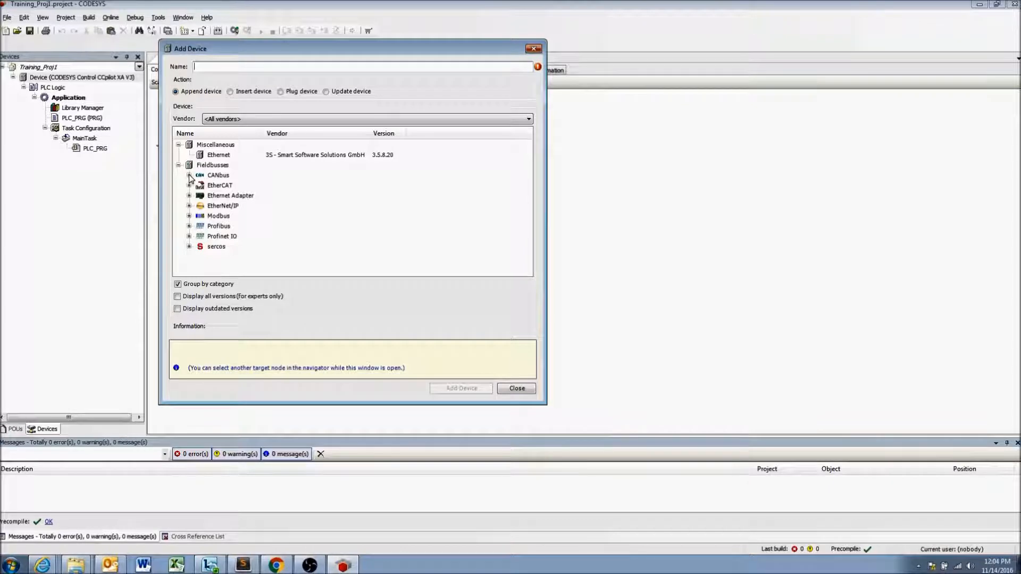
{"action": "left_click", "coordinate": [189, 176]}
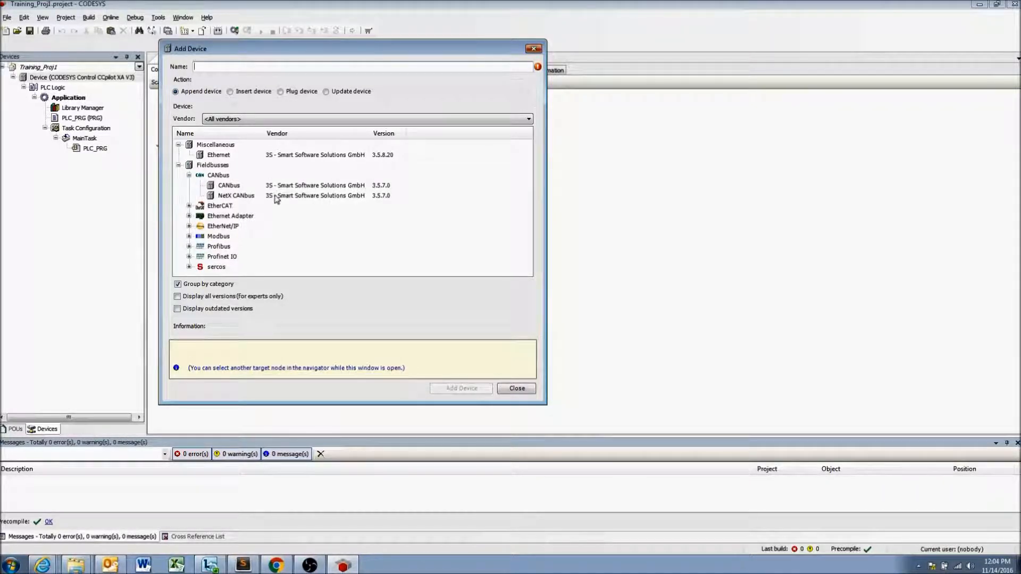
- Append the CANbus version 3.5.7.0 fieldbus to the CCpilot XA V3 device
{"action": "left_click", "coordinate": [228, 186]}
{"action": "left_click", "coordinate": [225, 196]}
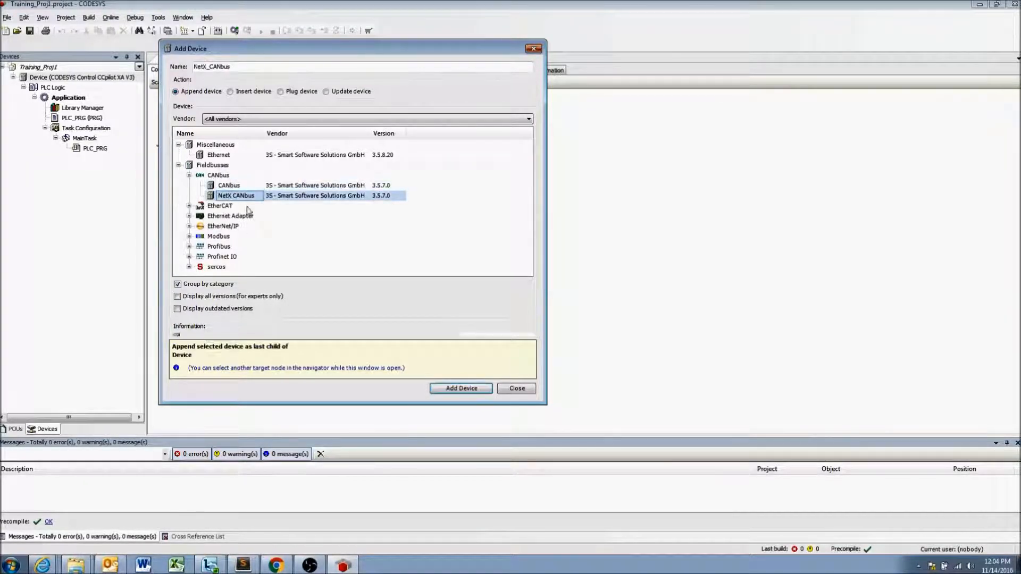
{"action": "left_click", "coordinate": [230, 186]}
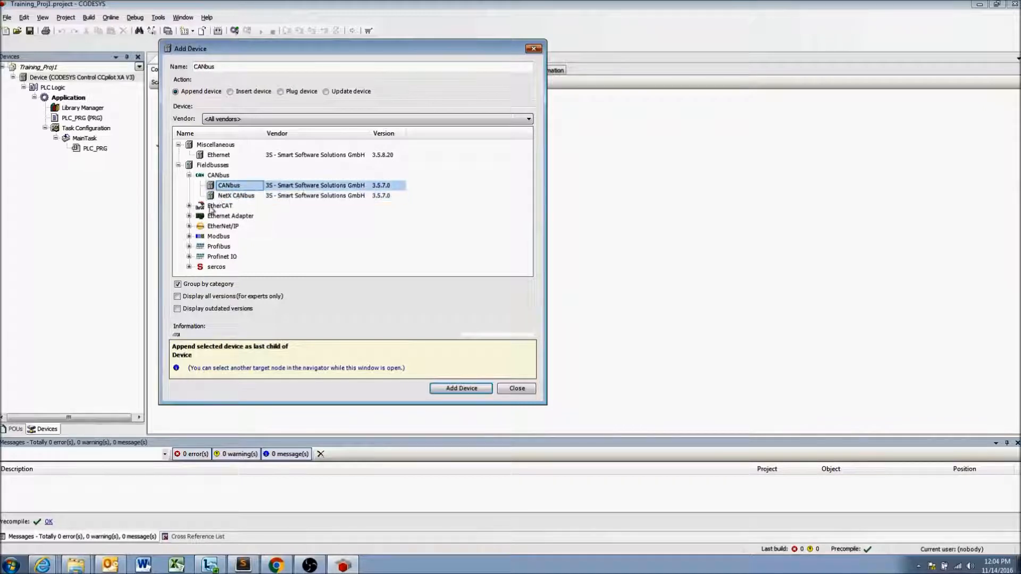
{"action": "double_click", "coordinate": [230, 186]}
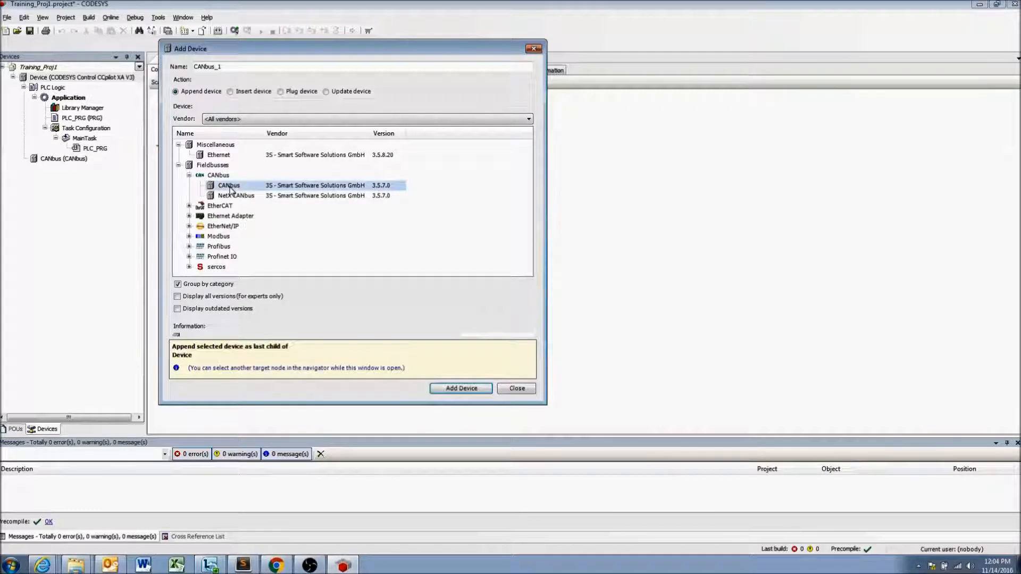
- Delete the CANbus node from the device tree
{"action": "left_click", "coordinate": [57, 159]}
{"action": "right_click", "coordinate": [56, 160]}
{"action": "left_click", "coordinate": [81, 203]}
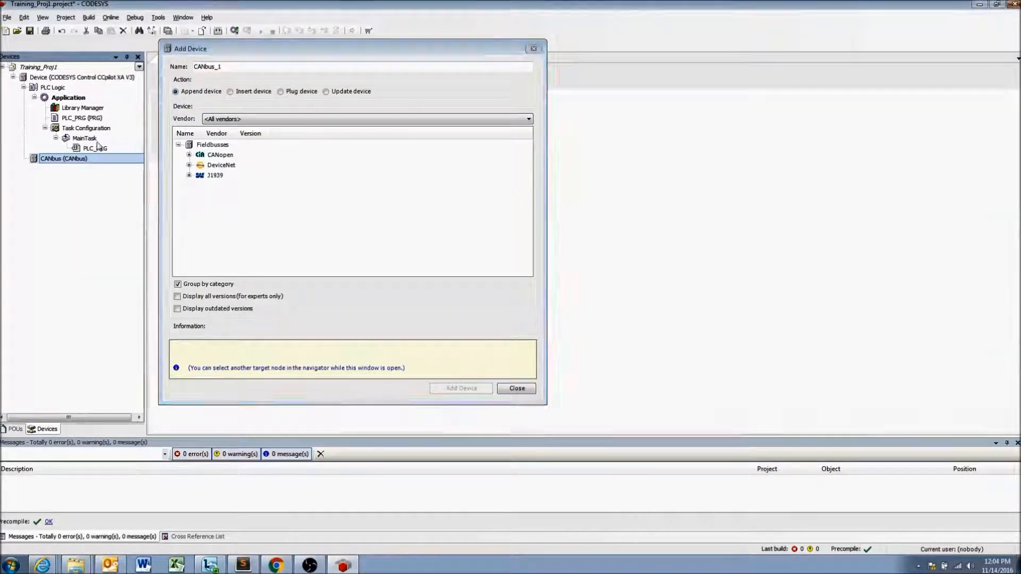
- Display all device versions and append CANbus version 3.5.4.0 to the CCpilot XA V3 device
{"action": "left_click", "coordinate": [73, 79]}
{"action": "left_click", "coordinate": [241, 186]}
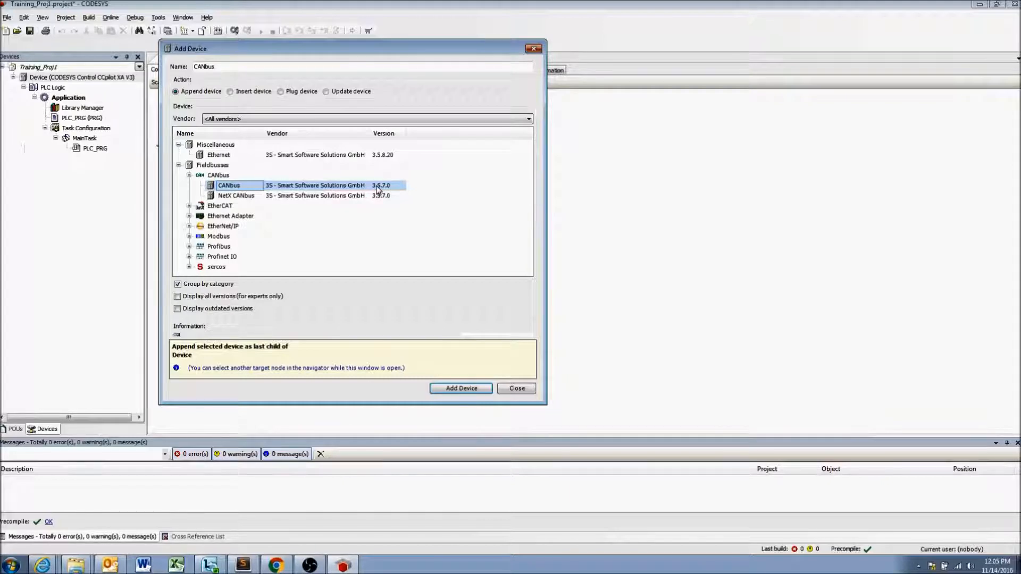
{"action": "left_click", "coordinate": [178, 296]}
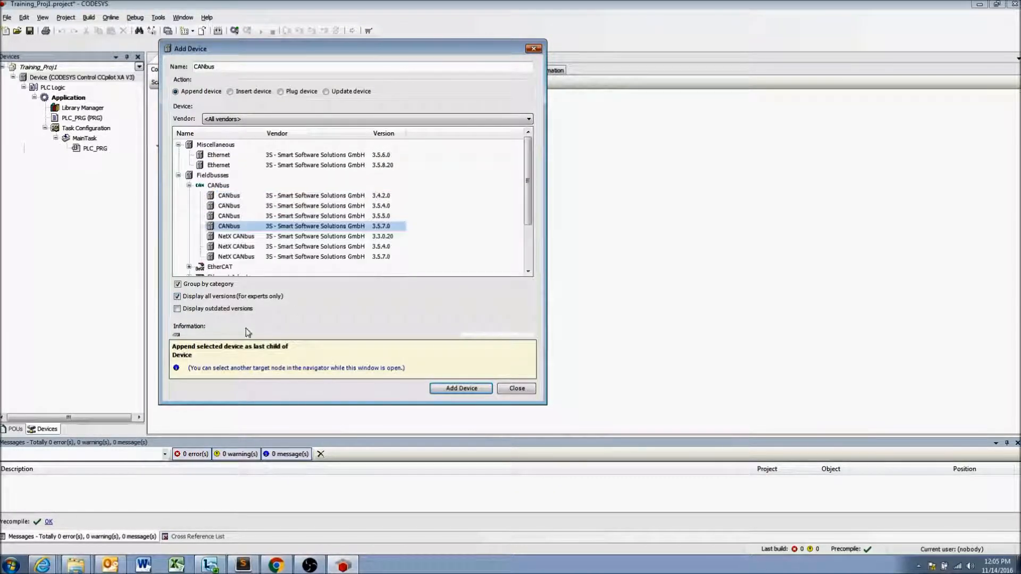
{"action": "left_click", "coordinate": [312, 229]}
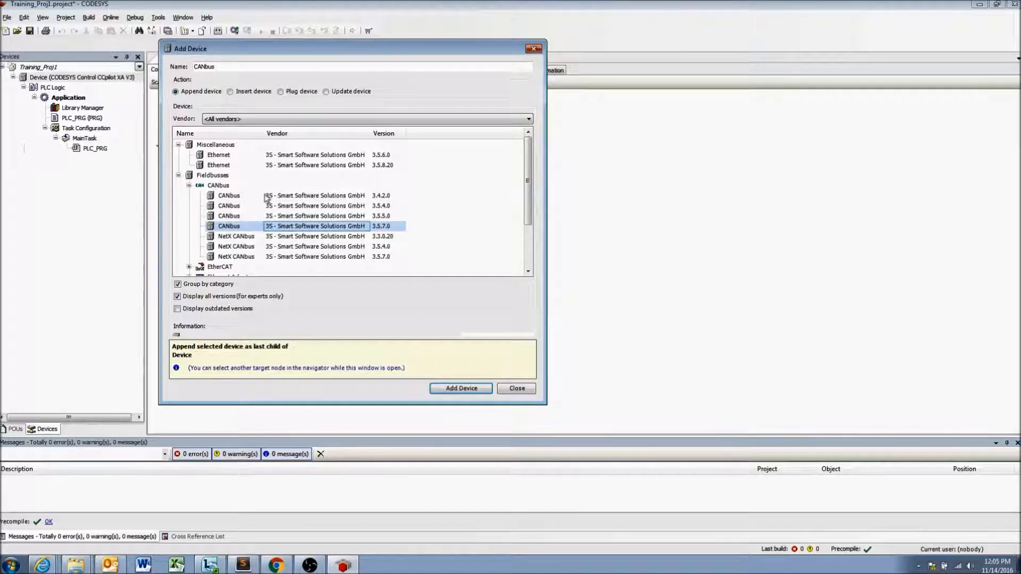
{"action": "left_click", "coordinate": [319, 197]}
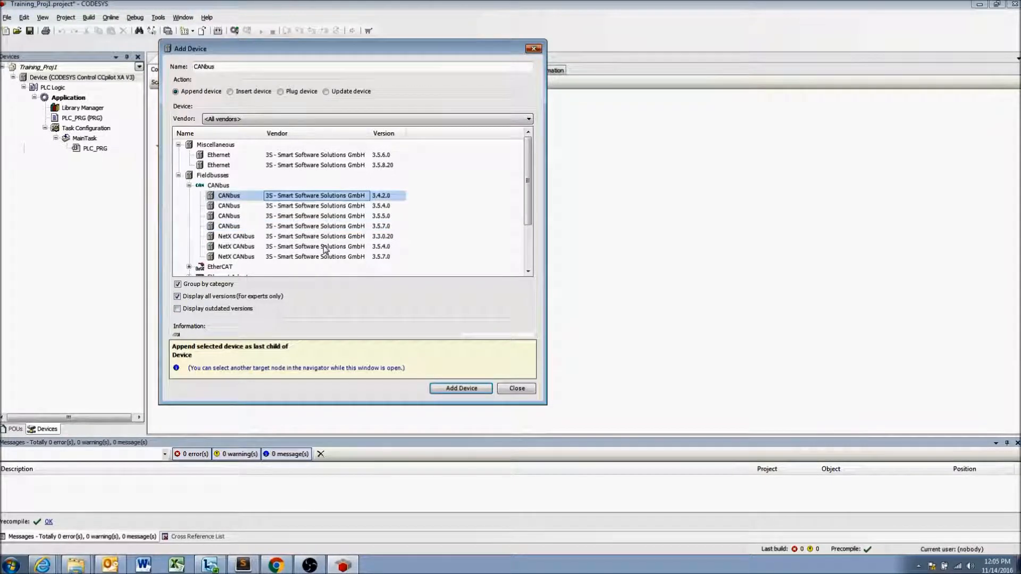
{"action": "left_click", "coordinate": [315, 207]}
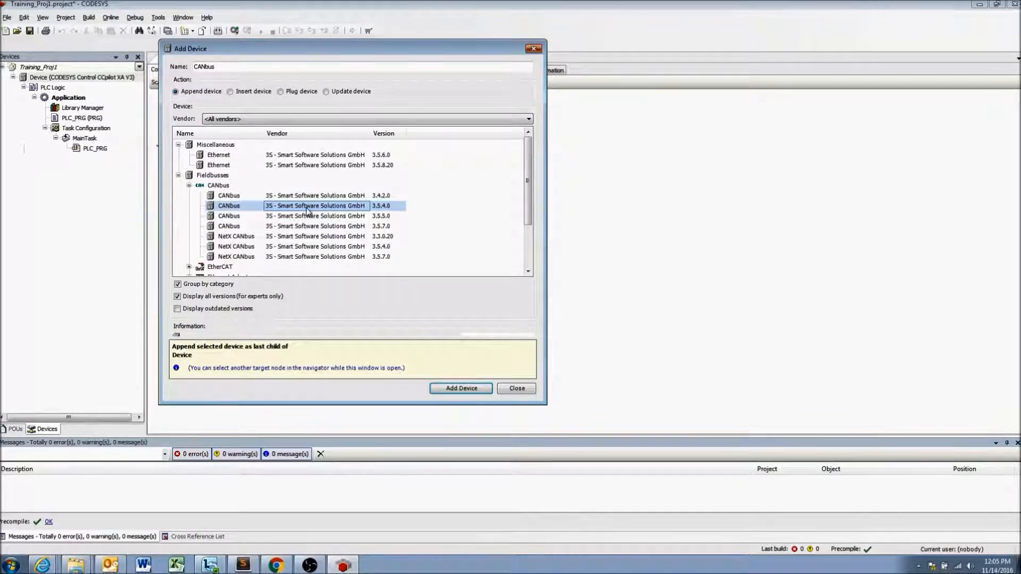
{"action": "double_click", "coordinate": [306, 208]}
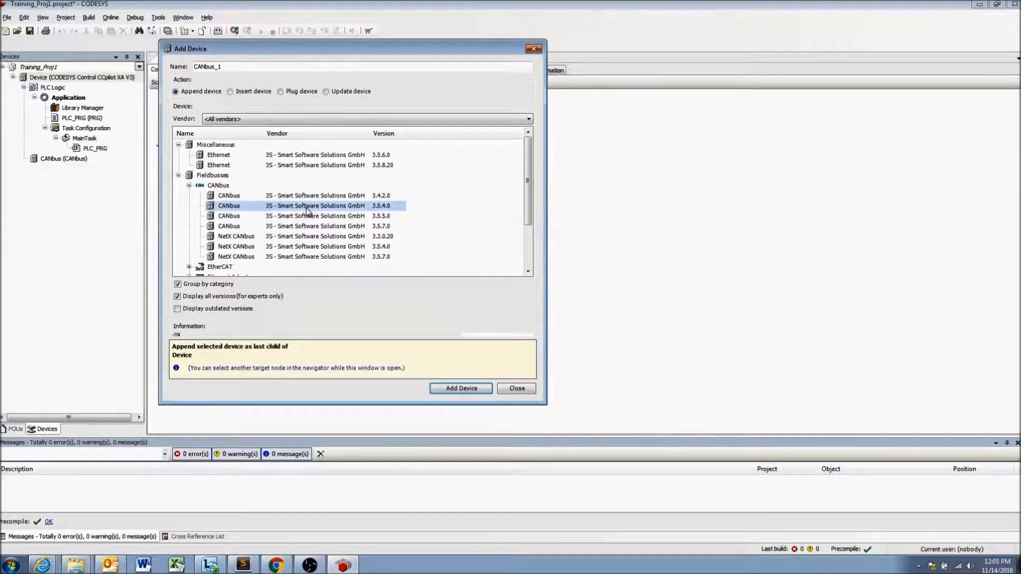
- Append J1939_Manager version 3.5.4.0 under the CANbus node
{"action": "left_click", "coordinate": [50, 159]}
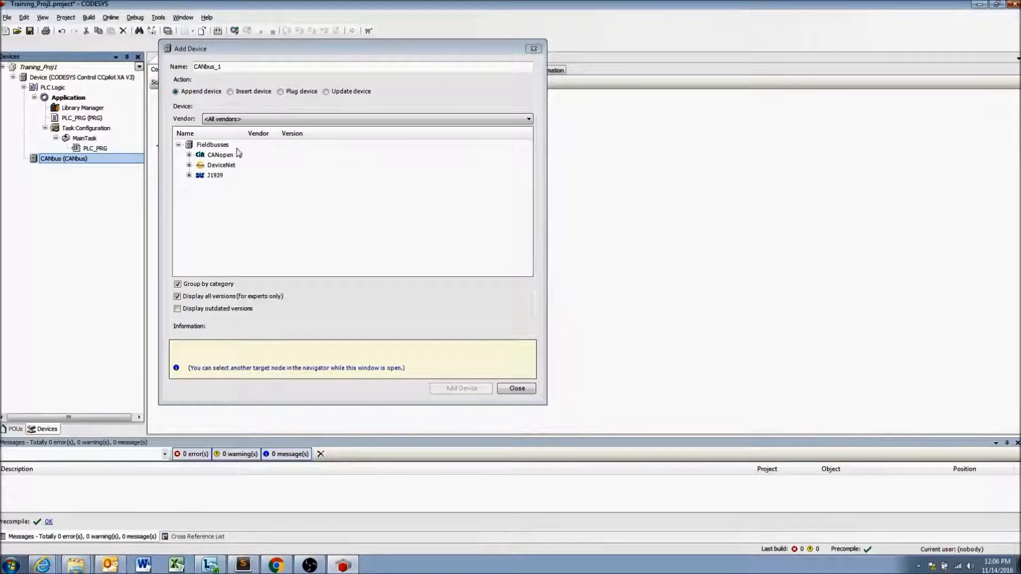
{"action": "left_click", "coordinate": [189, 176]}
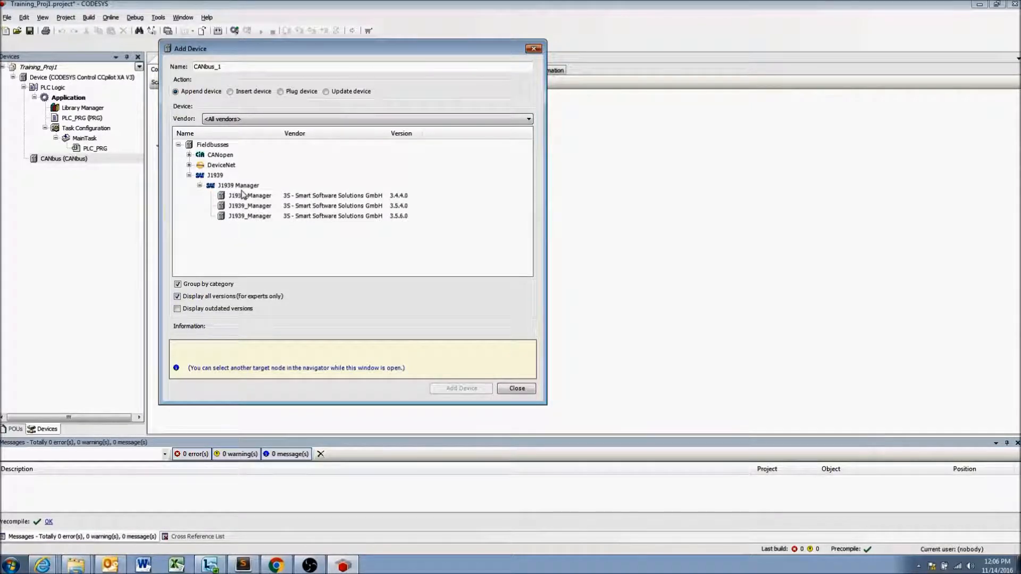
{"action": "left_click", "coordinate": [238, 208]}
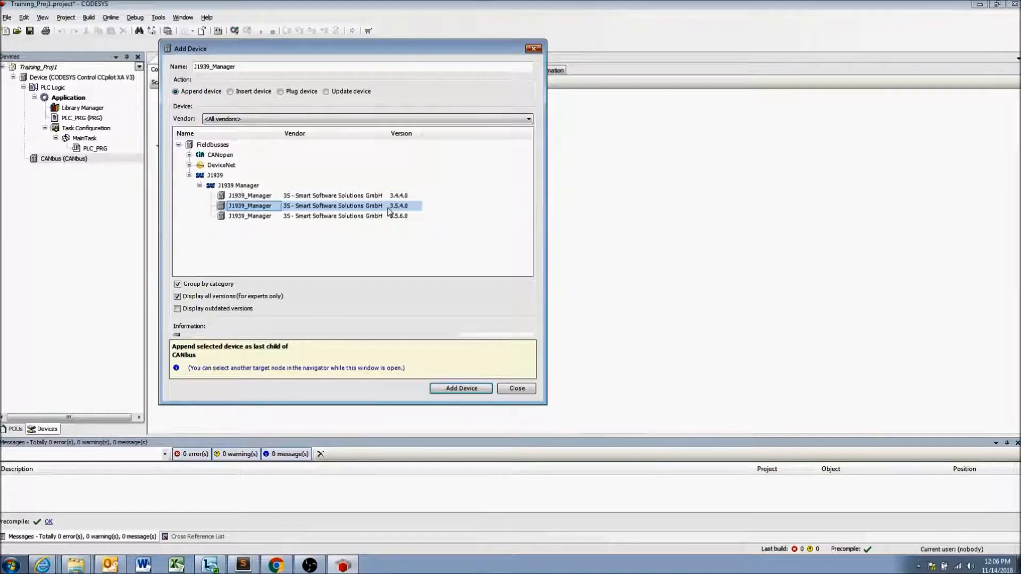
{"action": "double_click", "coordinate": [253, 207]}
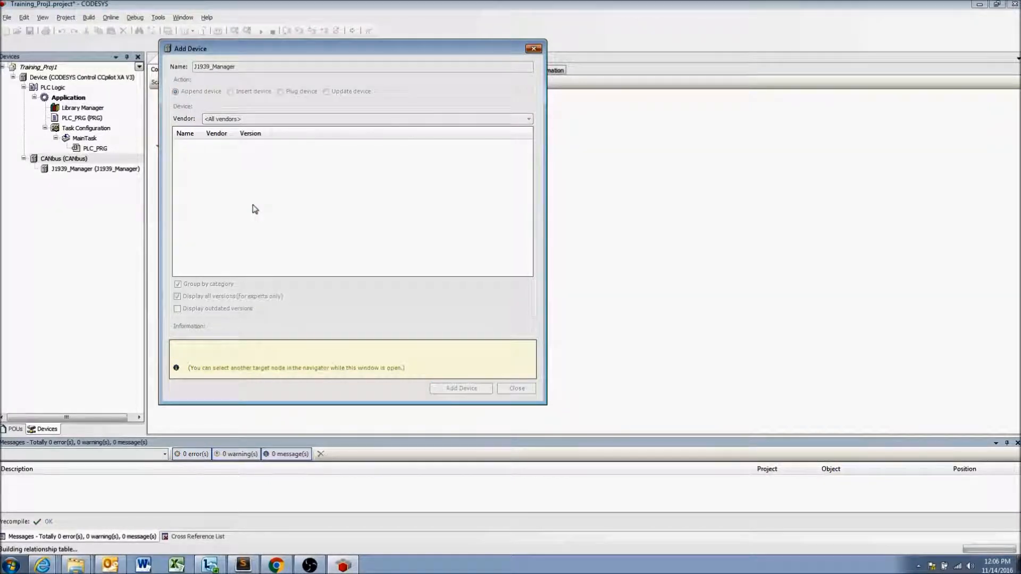
- Append J1939_ECU version 3.5.4.0 under the J1939_Manager node
{"action": "left_click", "coordinate": [80, 170]}
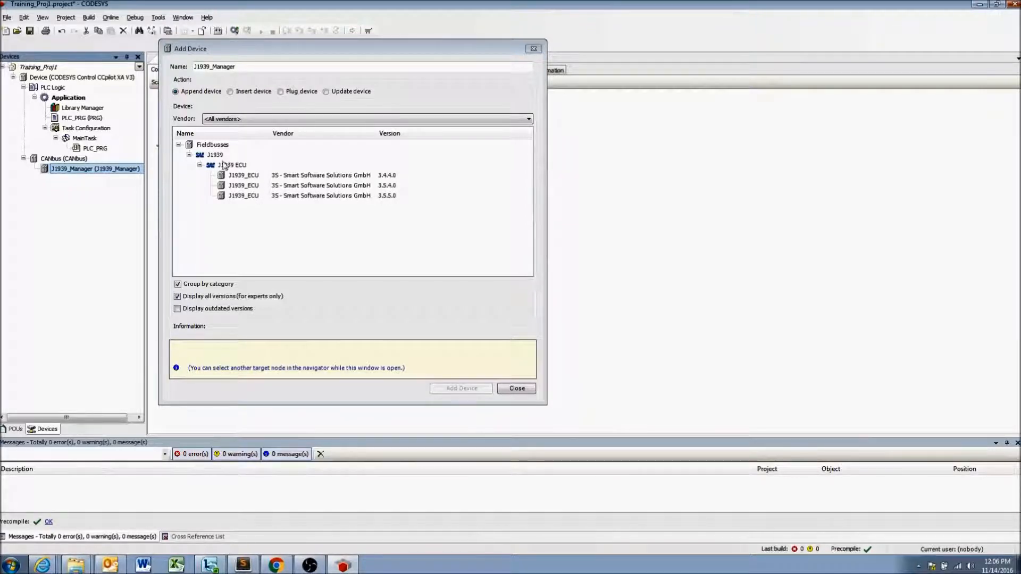
{"action": "left_click", "coordinate": [242, 186]}
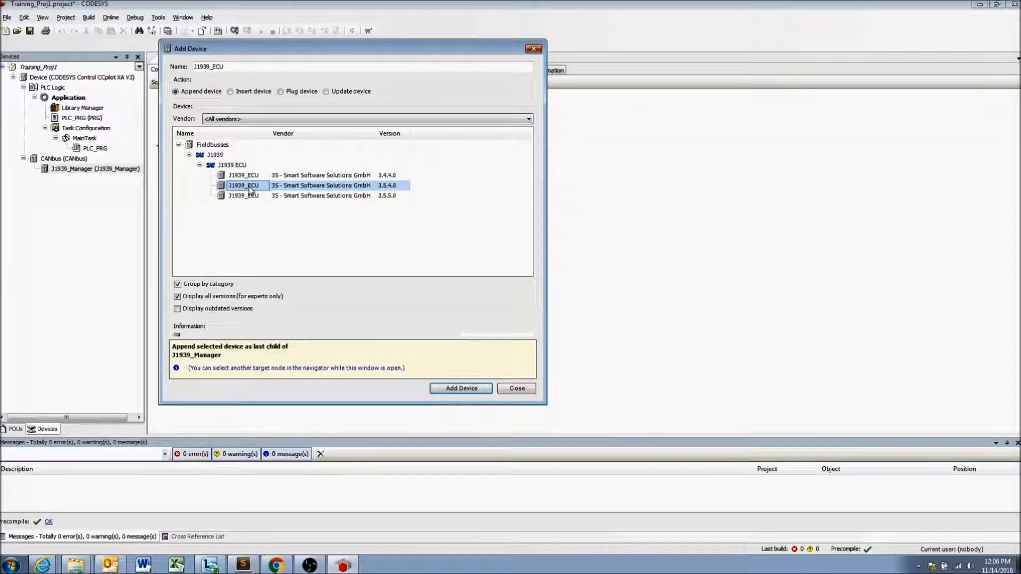
{"action": "double_click", "coordinate": [250, 190]}
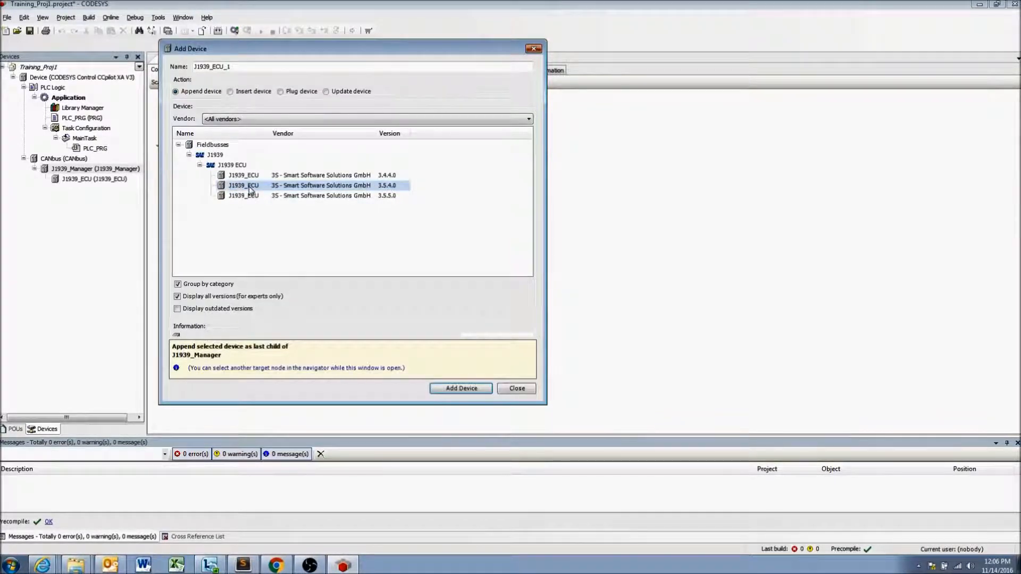
- Review the CANbus, J1939_Manager and J1939_ECU nodes in the device tree and close the Add Device dialog
{"action": "left_click", "coordinate": [90, 179]}
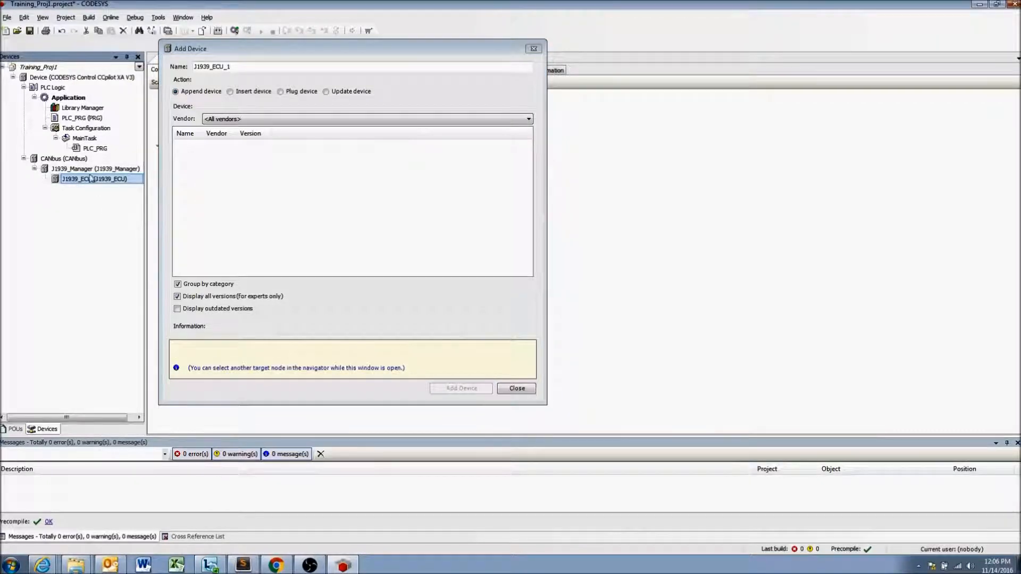
{"action": "left_click", "coordinate": [80, 169]}
{"action": "left_click", "coordinate": [53, 159]}
{"action": "left_click", "coordinate": [69, 179]}
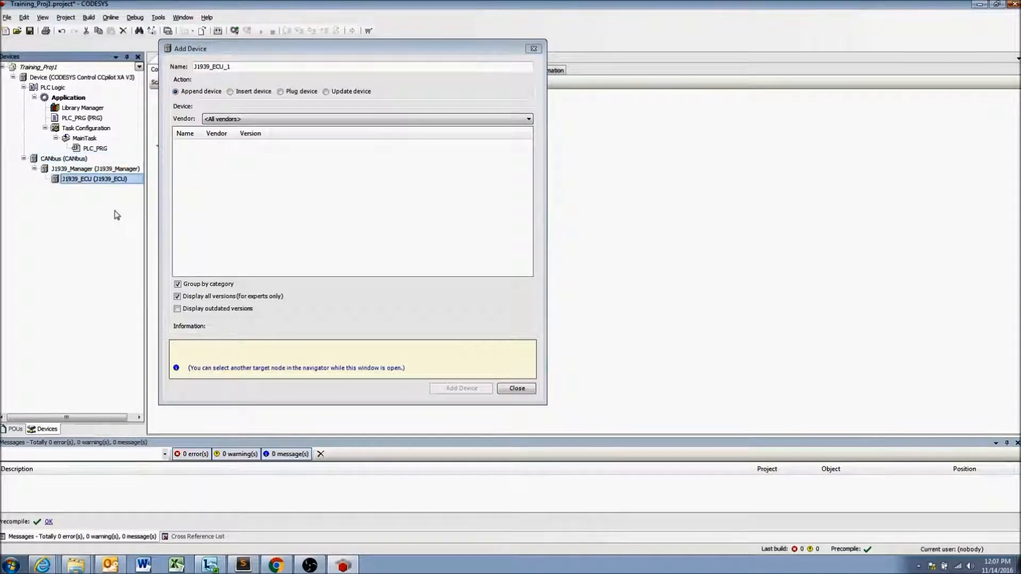
{"action": "left_click", "coordinate": [56, 158]}
{"action": "left_click", "coordinate": [517, 388]}
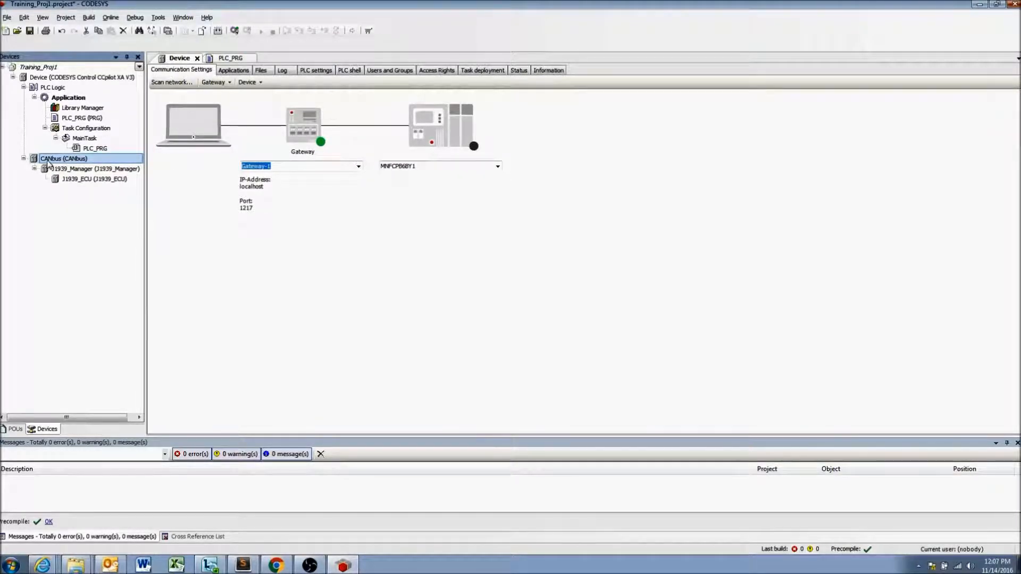
- Open the CANbus configuration and try other network numbers before returning the network to 0
{"action": "double_click", "coordinate": [48, 158]}
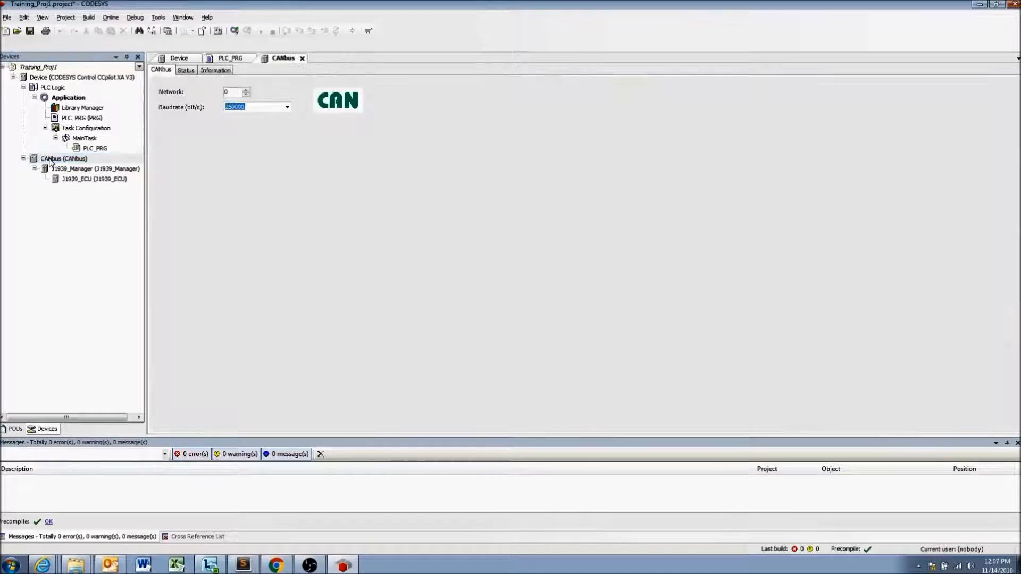
{"action": "left_click", "coordinate": [237, 92]}
{"action": "double_click", "coordinate": [227, 92]}
{"action": "left_click", "coordinate": [245, 90]}
{"action": "double_click", "coordinate": [223, 95]}
{"action": "type", "text": "5"}
{"action": "double_click", "coordinate": [245, 89]}
{"action": "left_click", "coordinate": [246, 95]}
- Check the available CANbus baudrates and choose 250000 bit/s
{"action": "left_click", "coordinate": [286, 108]}
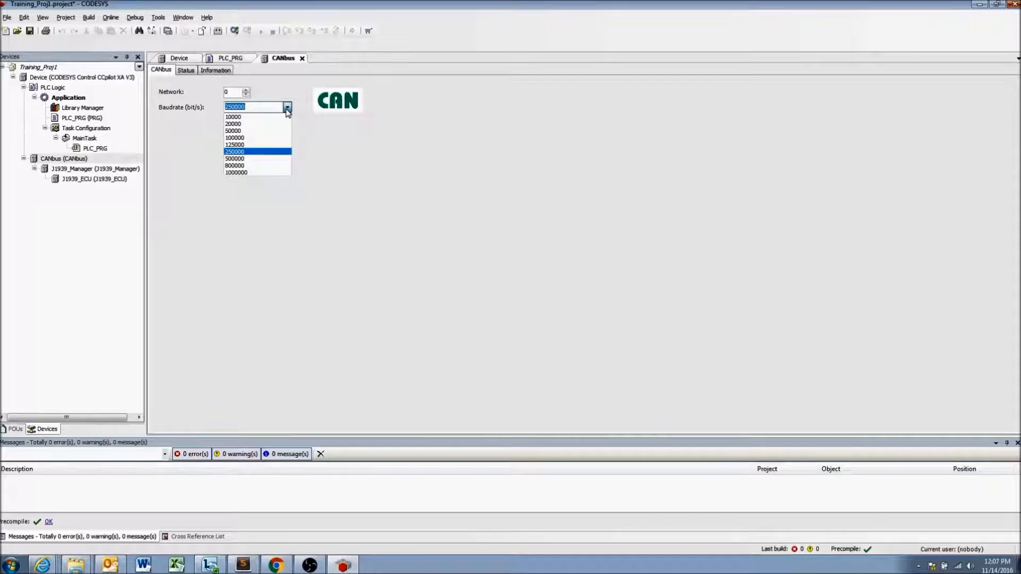
{"action": "left_click", "coordinate": [287, 109]}
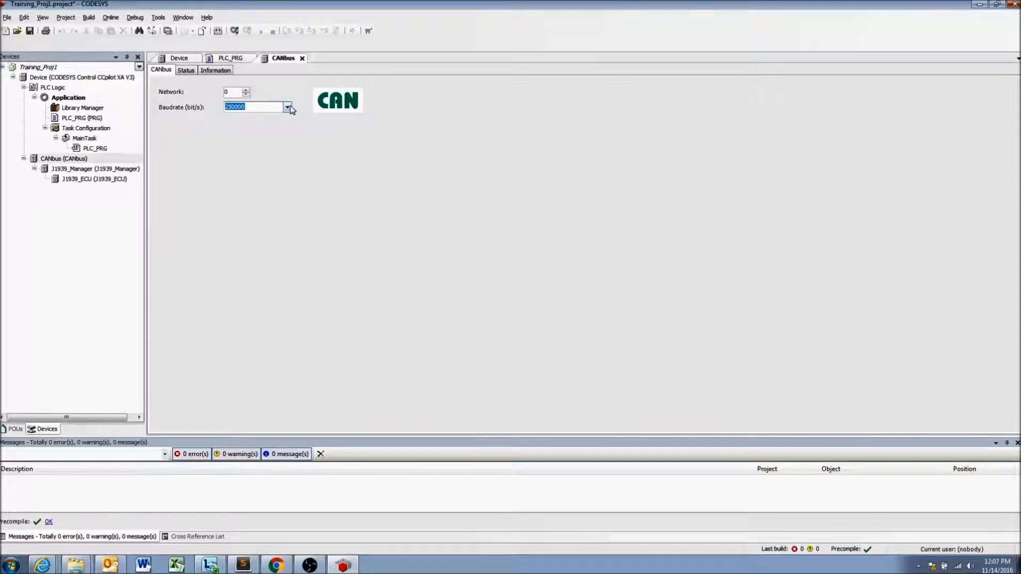
{"action": "left_click", "coordinate": [289, 108]}
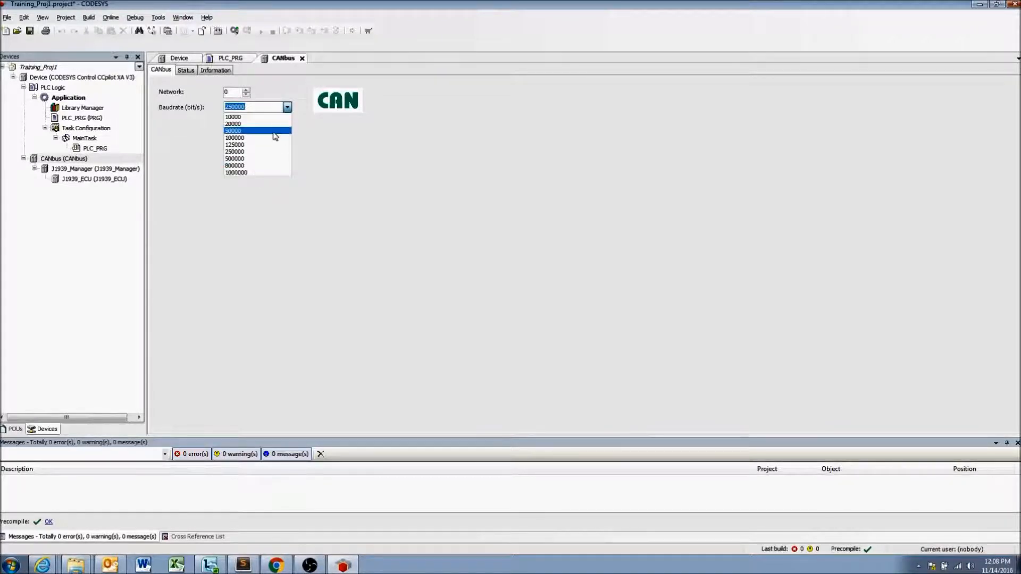
{"action": "left_click", "coordinate": [275, 152]}
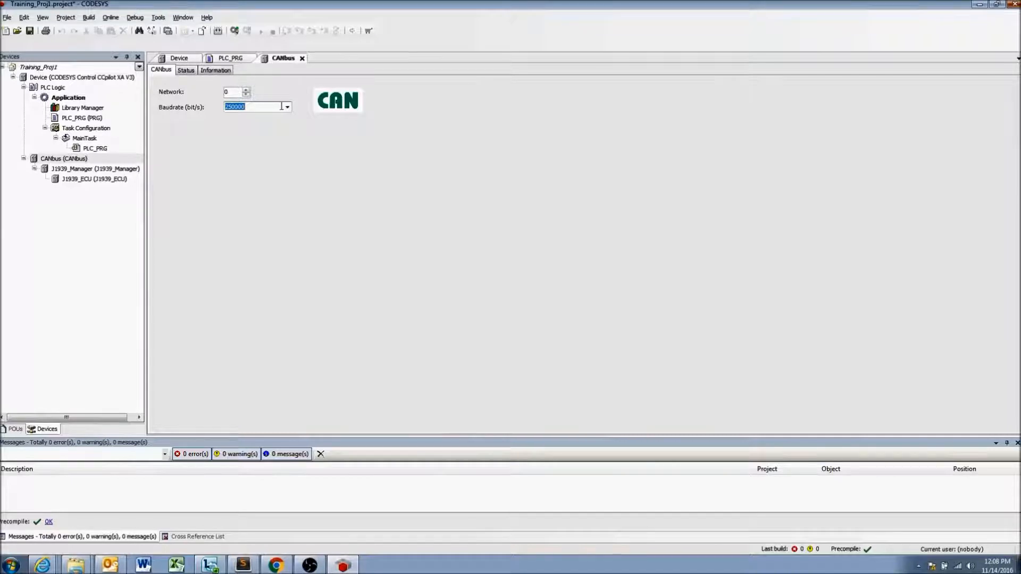
- Open the J1939_Manager configuration and check which databases can be chosen
{"action": "double_click", "coordinate": [70, 170]}
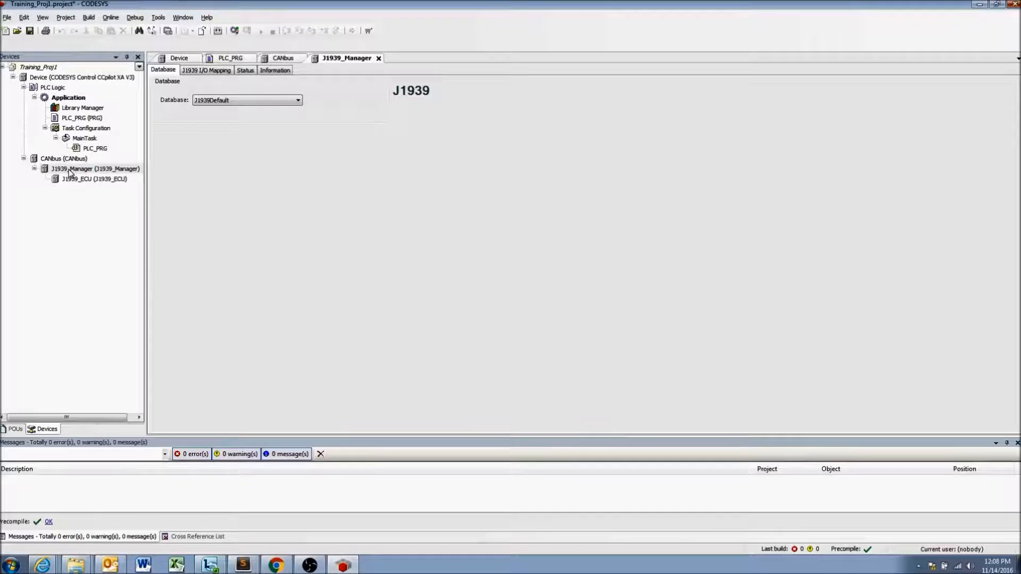
{"action": "left_click", "coordinate": [230, 100]}
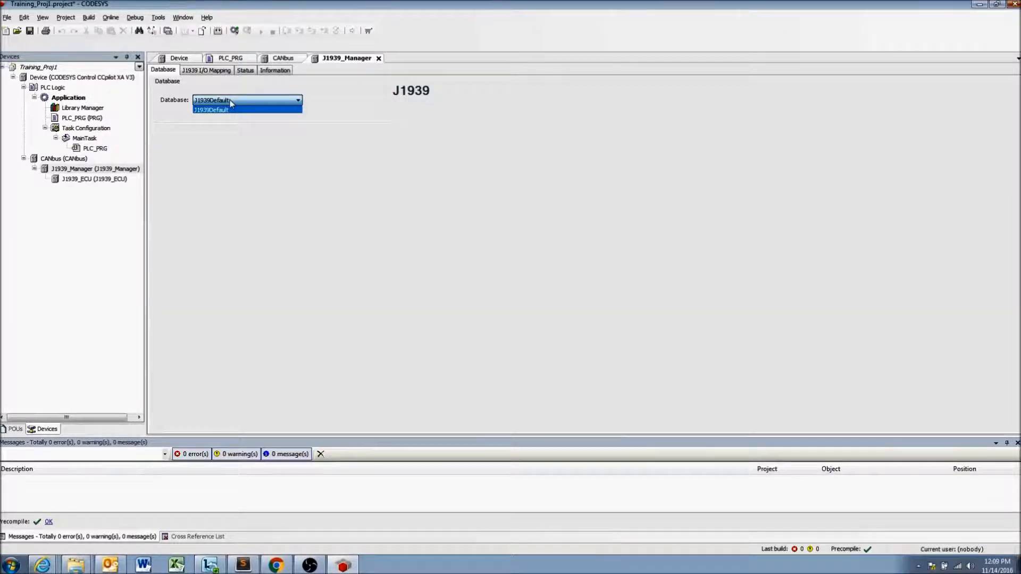
{"action": "left_click", "coordinate": [231, 101]}
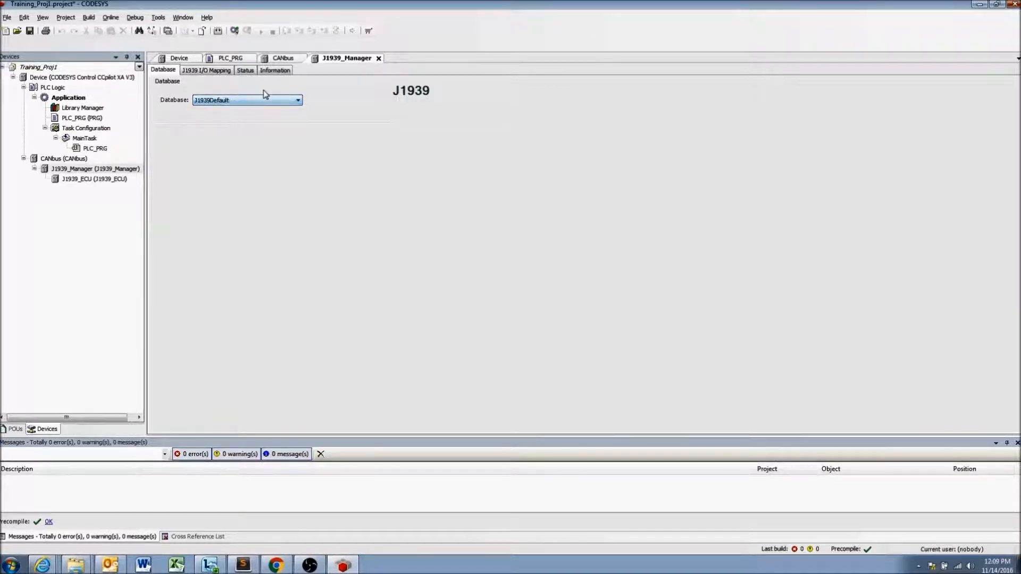
- Open the J1939_ECU configuration and rename the device as Engine_ECU
{"action": "double_click", "coordinate": [68, 180]}
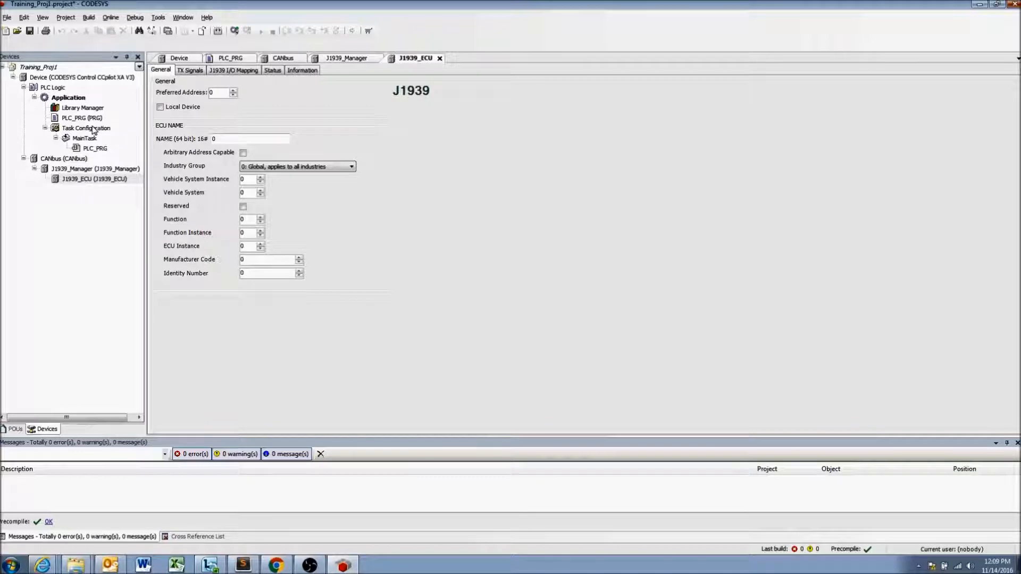
{"action": "left_click", "coordinate": [74, 181]}
{"action": "double_click", "coordinate": [74, 182]}
{"action": "left_click", "coordinate": [82, 181]}
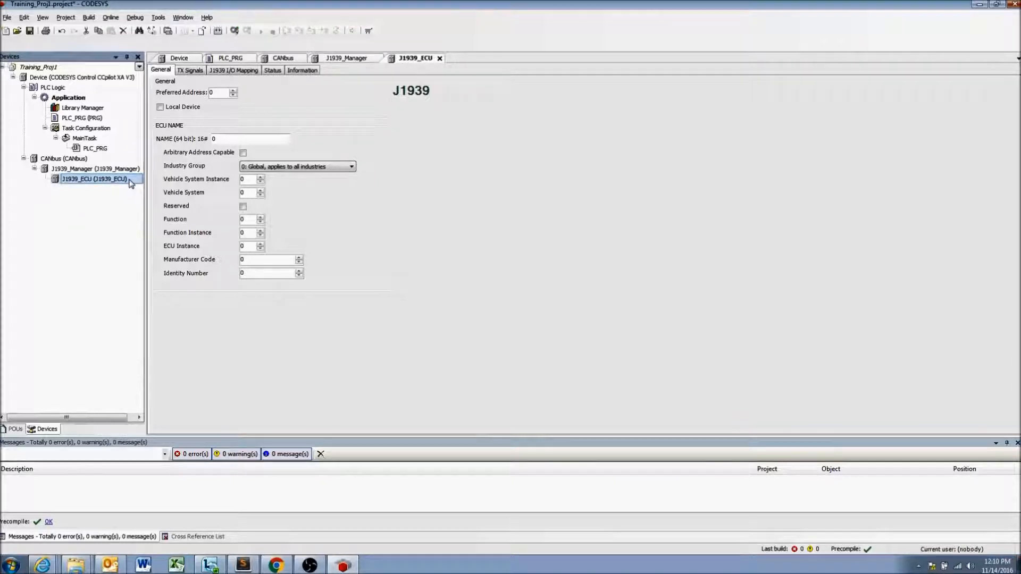
{"action": "left_click", "coordinate": [72, 181]}
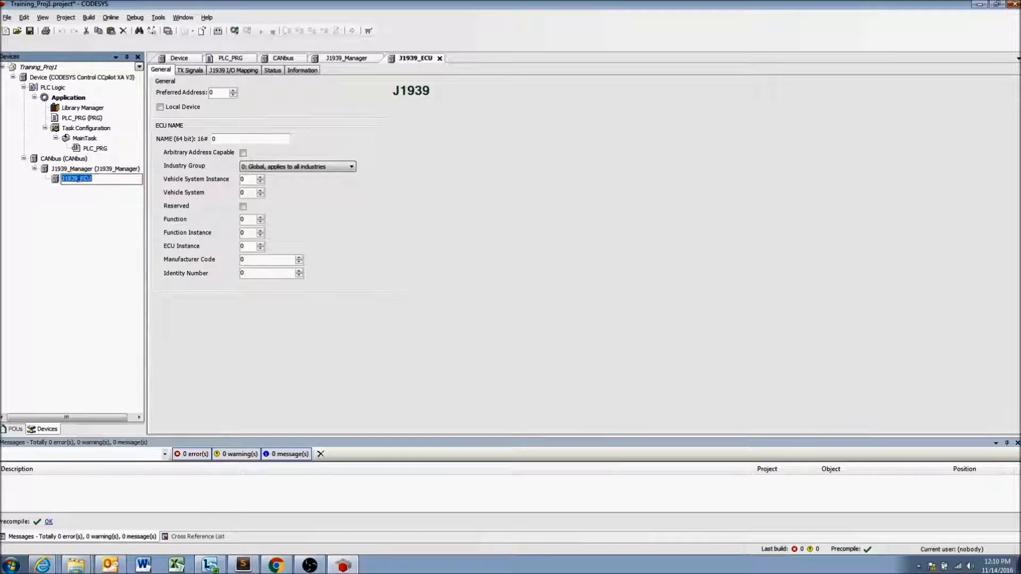
{"action": "left_click_drag", "start_coordinate": [77, 181], "coordinate": [61, 183]}
{"action": "type", "text": "Engine"}
{"action": "key", "text": "Return"}
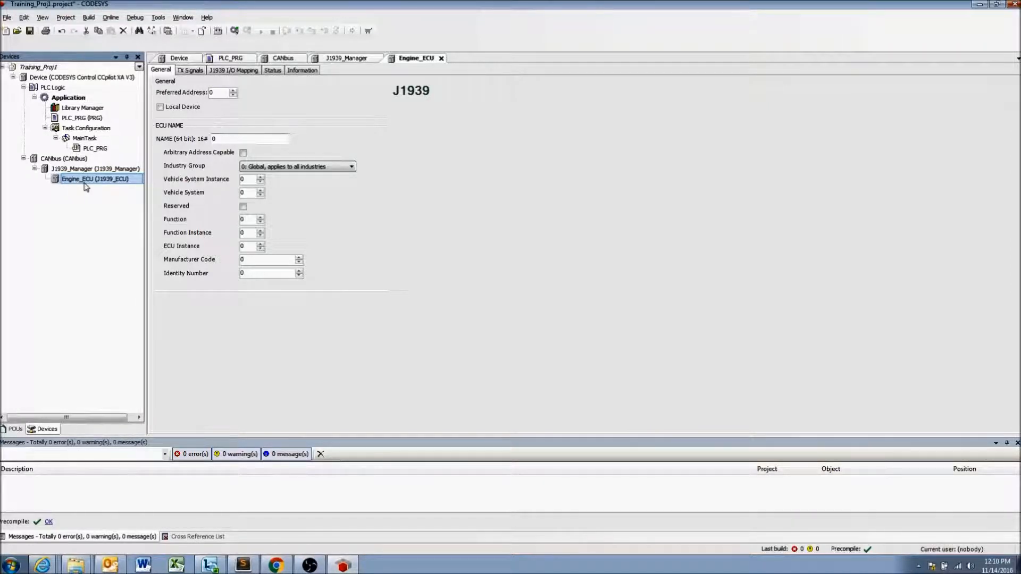
- Enter 5 as the preferred address of Engine_ECU and overwrite it with 09
{"action": "double_click", "coordinate": [85, 182]}
{"action": "left_click", "coordinate": [211, 94]}
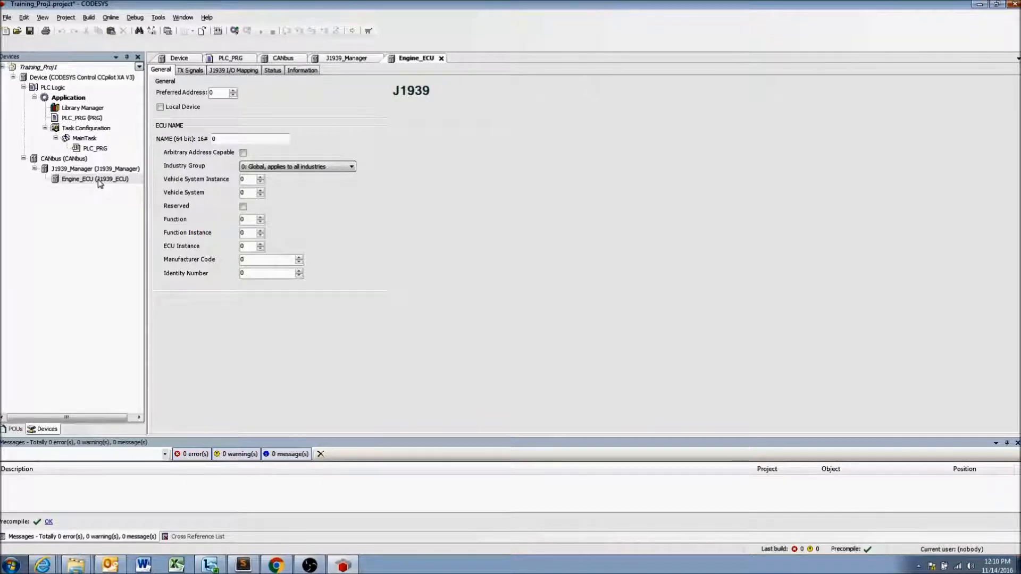
{"action": "left_click", "coordinate": [222, 92]}
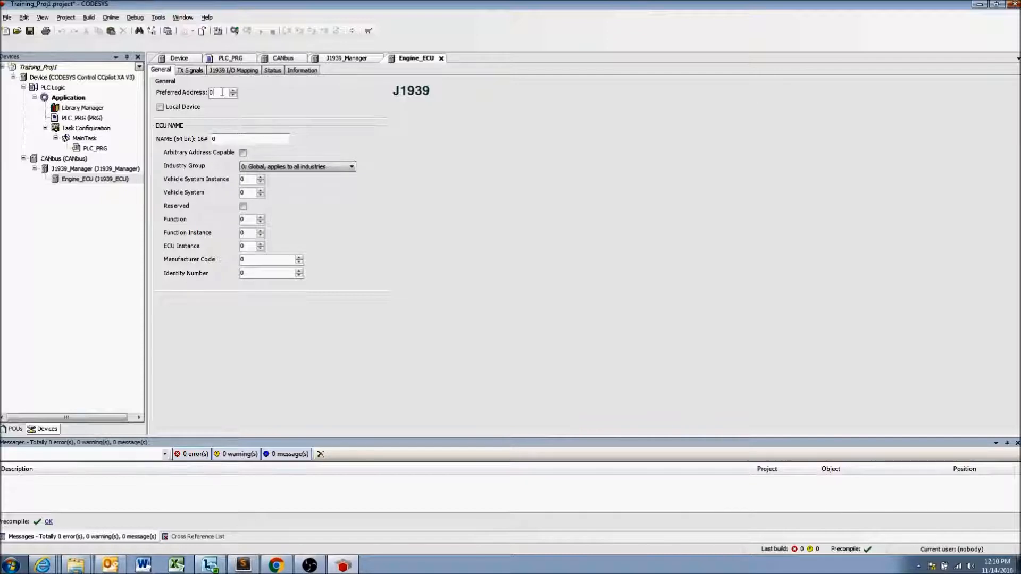
{"action": "double_click", "coordinate": [229, 93]}
{"action": "type", "text": "5"}
{"action": "left_click_drag", "start_coordinate": [216, 93], "coordinate": [201, 92]}
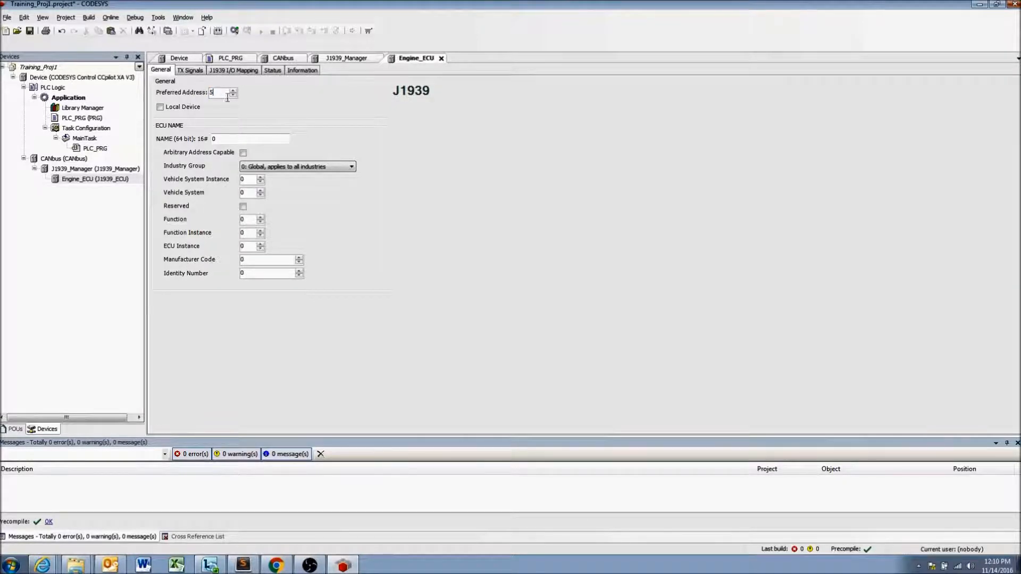
{"action": "type", "text": "09"}
- Search the parameter group database for engine speed in Engine_ECU's TX signals, and expand EEC1 (PGN 61444) with its signal names fully readable
{"action": "left_click", "coordinate": [197, 74]}
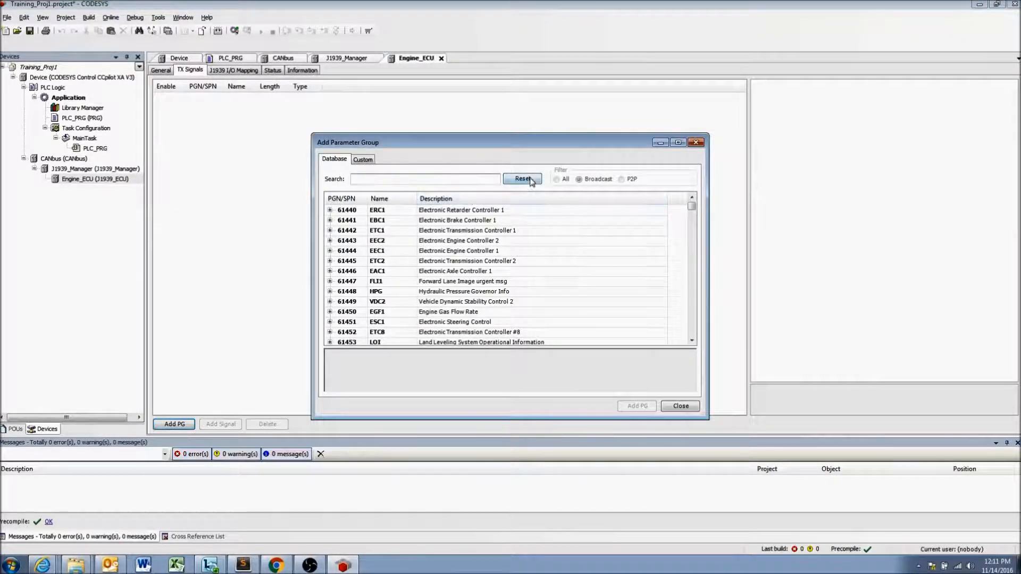
{"action": "type", "text": "engine speed"}
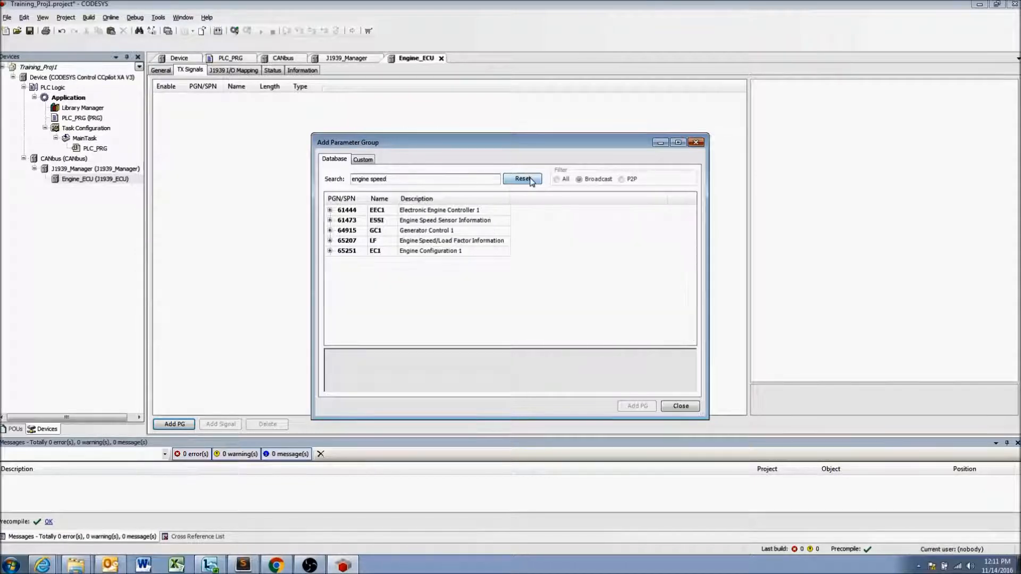
{"action": "left_click", "coordinate": [351, 210]}
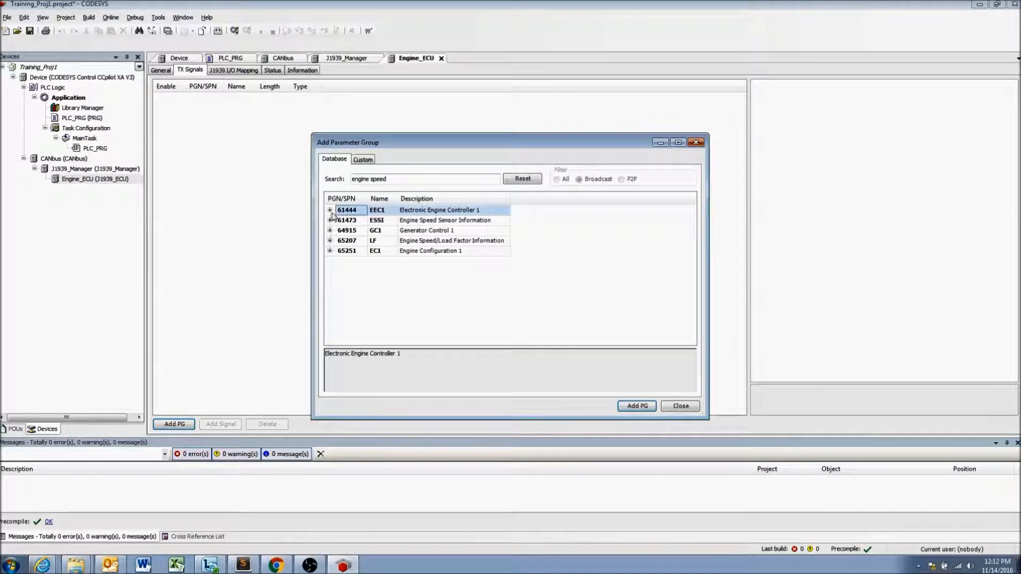
{"action": "left_click", "coordinate": [330, 210]}
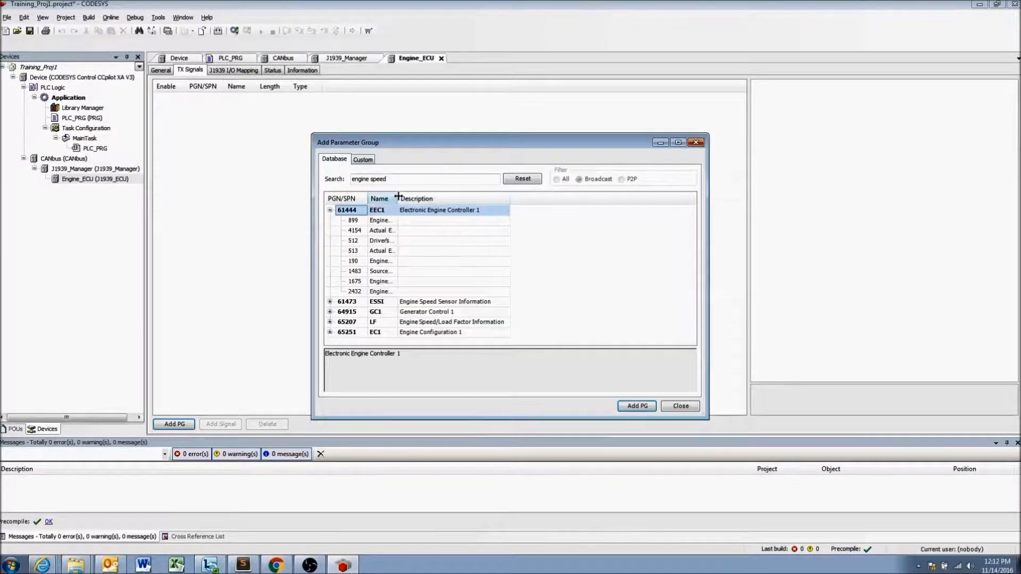
{"action": "left_click_drag", "start_coordinate": [398, 197], "coordinate": [543, 197]}
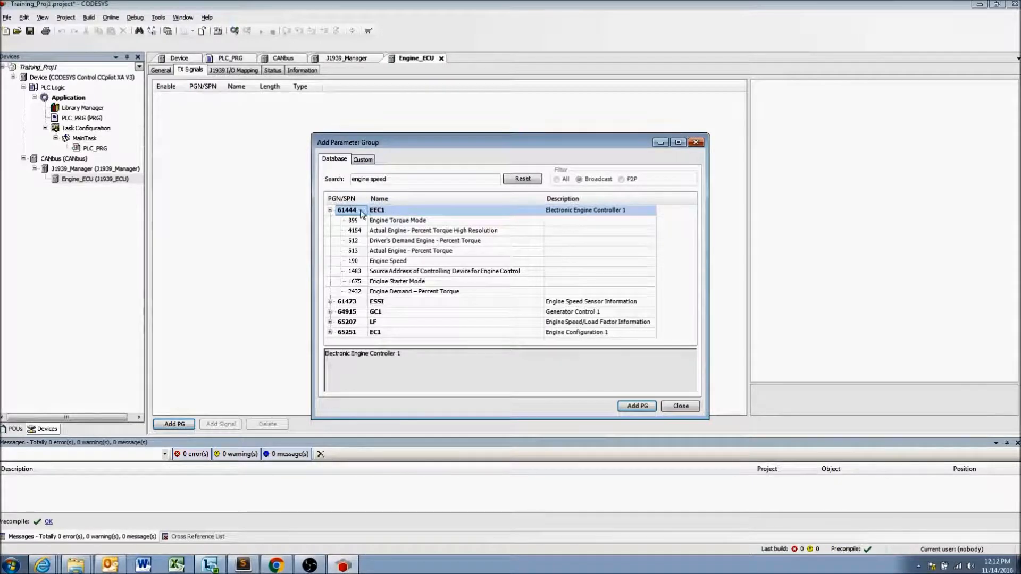
{"action": "left_click", "coordinate": [385, 211]}
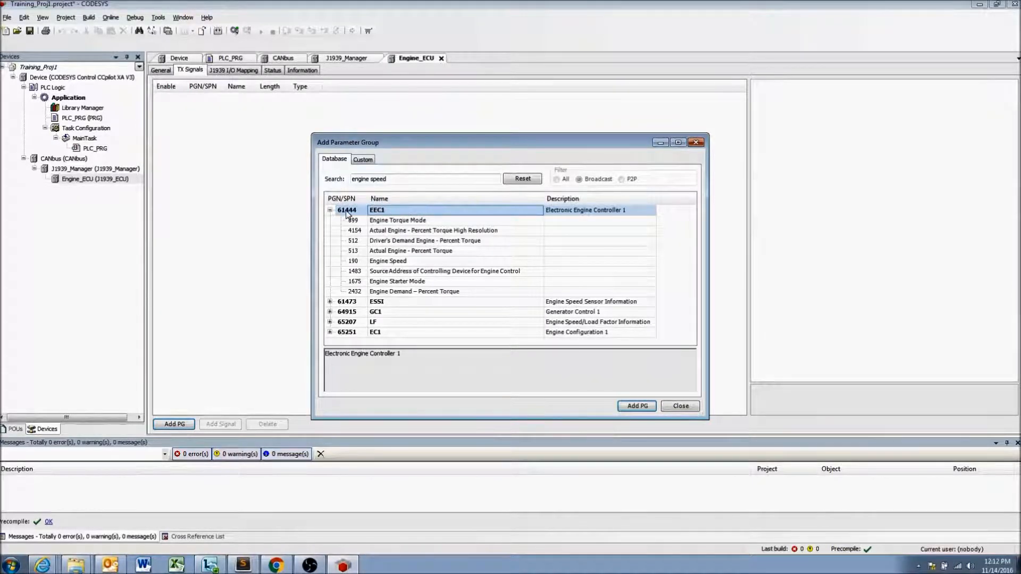
- Examine the descriptions of the signals contained in EEC1, including Engine Speed, Engine Torque Mode and Engine Demand – Percent Torque
{"action": "left_click", "coordinate": [420, 231]}
{"action": "left_click", "coordinate": [420, 242]}
{"action": "left_click", "coordinate": [420, 251]}
{"action": "left_click", "coordinate": [408, 261]}
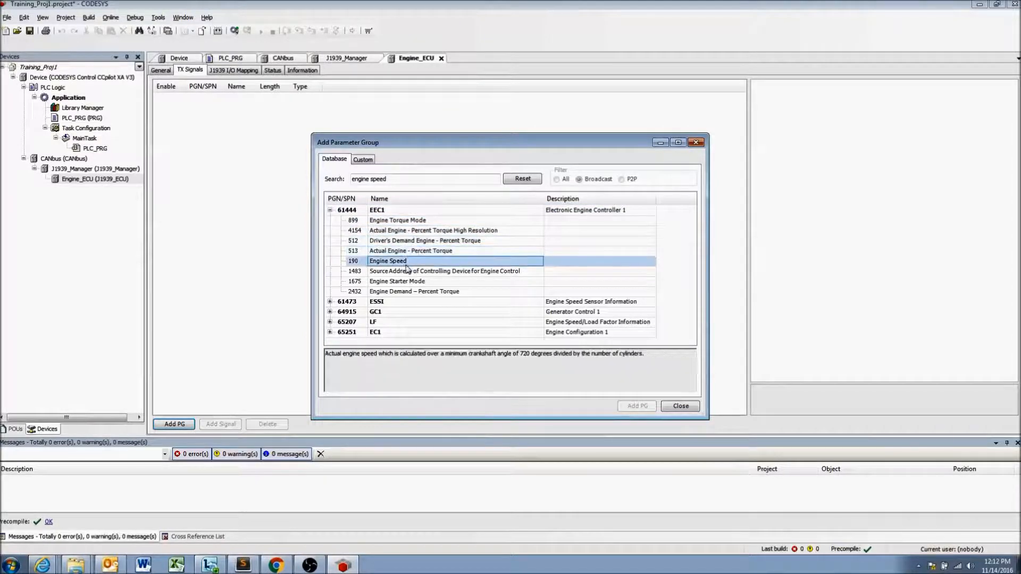
{"action": "left_click", "coordinate": [411, 272]}
{"action": "left_click", "coordinate": [410, 284]}
{"action": "left_click", "coordinate": [411, 292]}
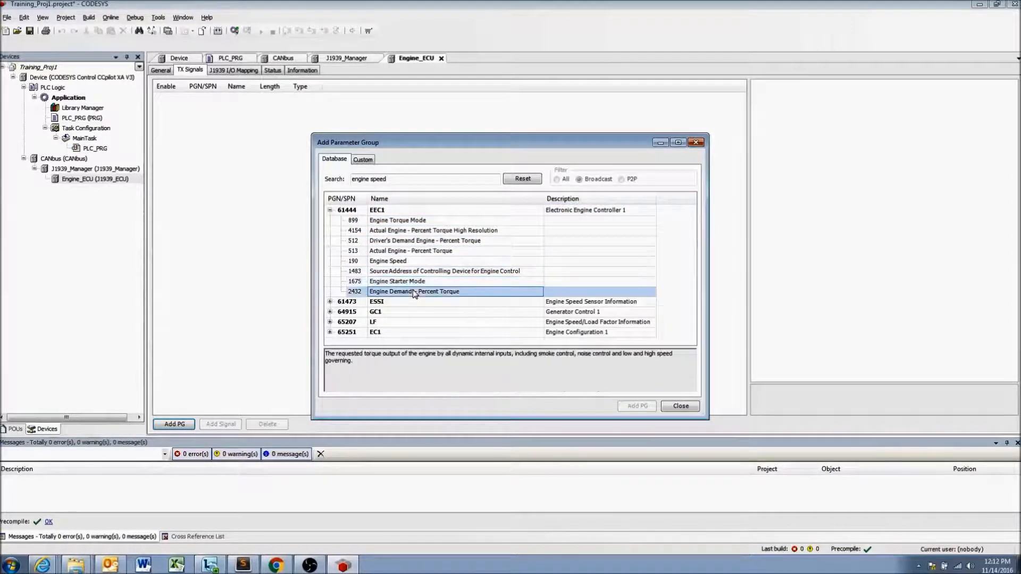
{"action": "left_click", "coordinate": [406, 261]}
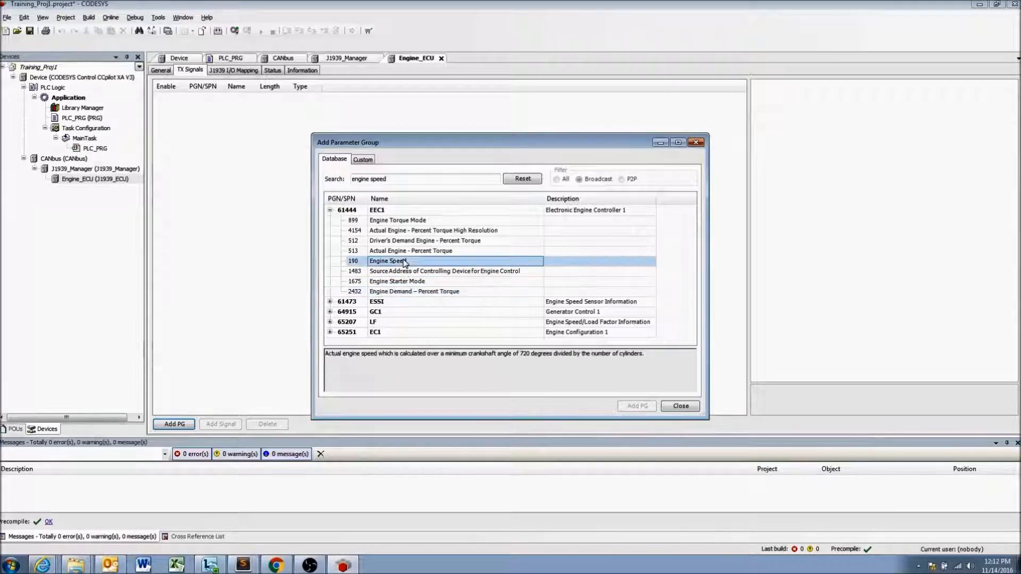
{"action": "left_click", "coordinate": [396, 220]}
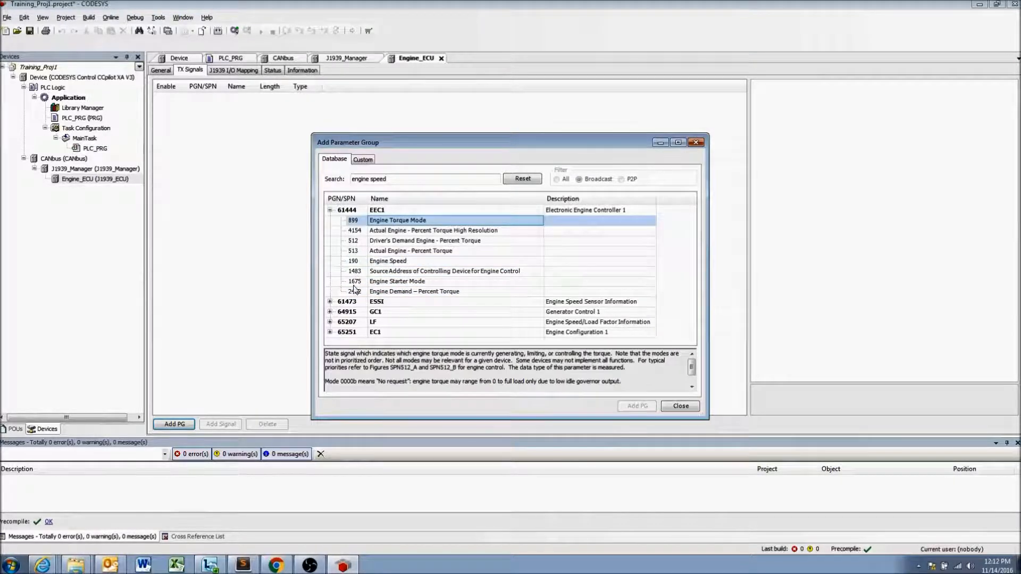
{"action": "left_click", "coordinate": [389, 261]}
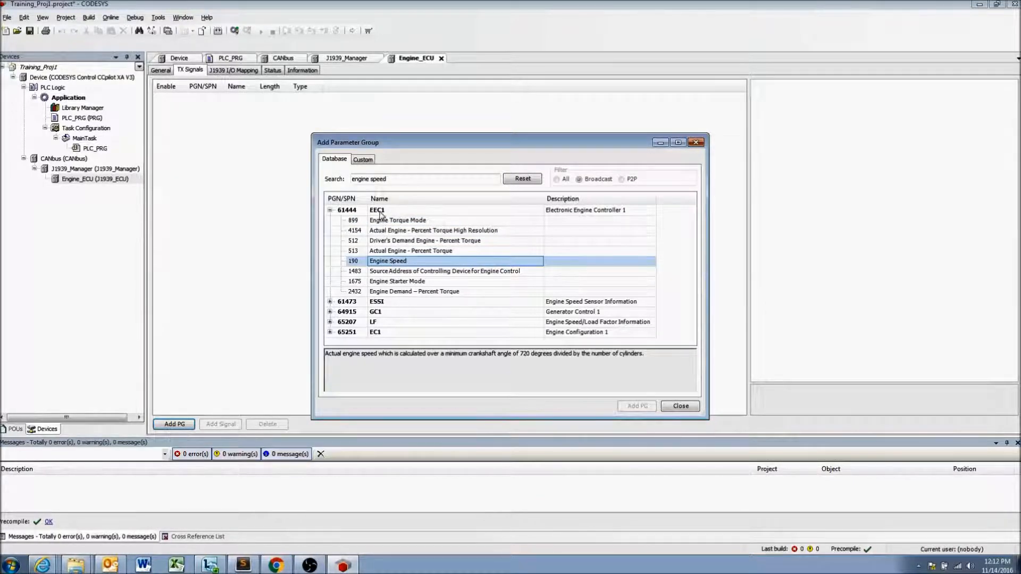
- Add the EEC1 parameter group (PGN 61444) to the TX signals of Engine_ECU
{"action": "left_click", "coordinate": [381, 212]}
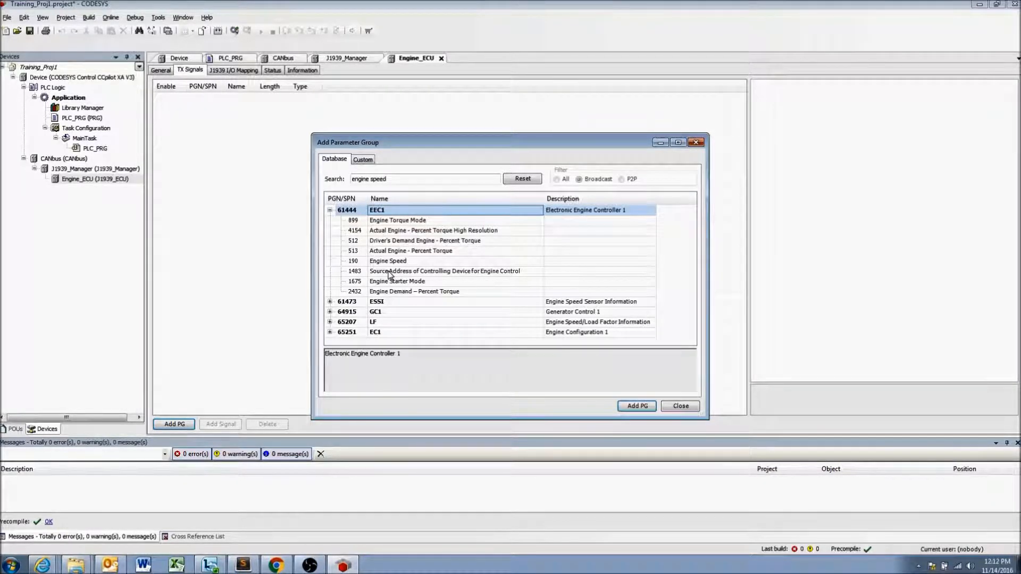
{"action": "left_click", "coordinate": [443, 264]}
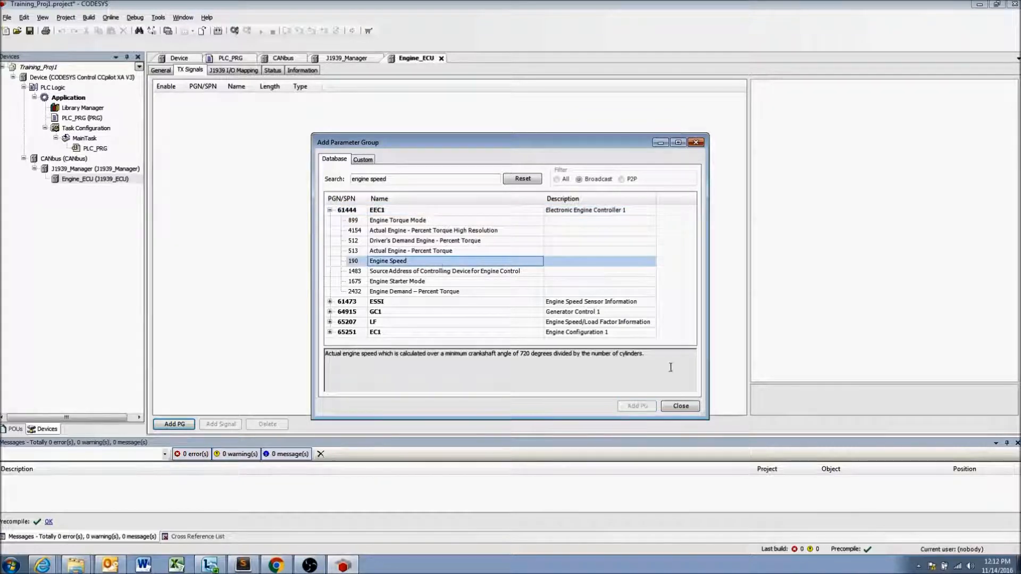
{"action": "left_click", "coordinate": [416, 210]}
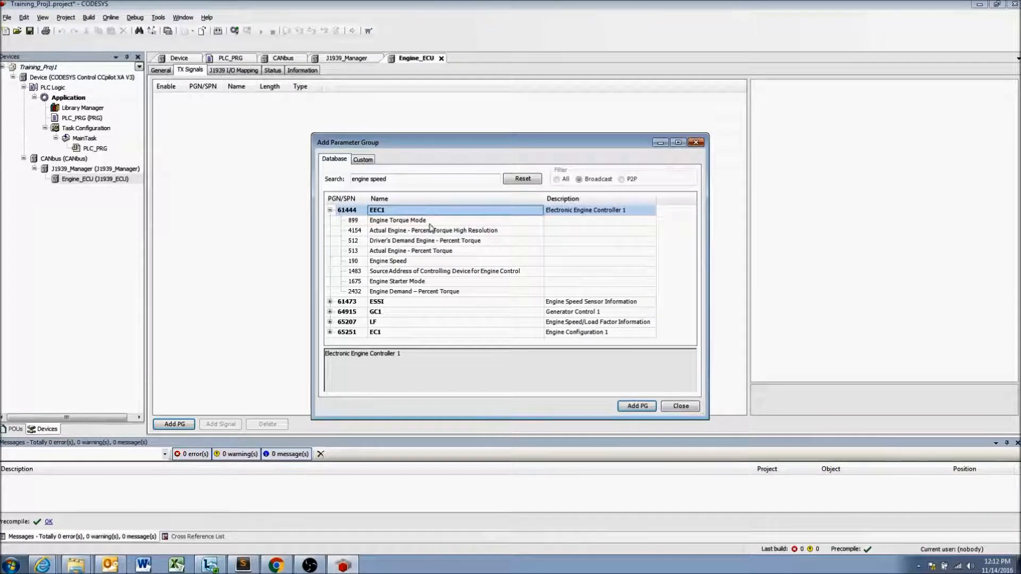
{"action": "left_click", "coordinate": [638, 406]}
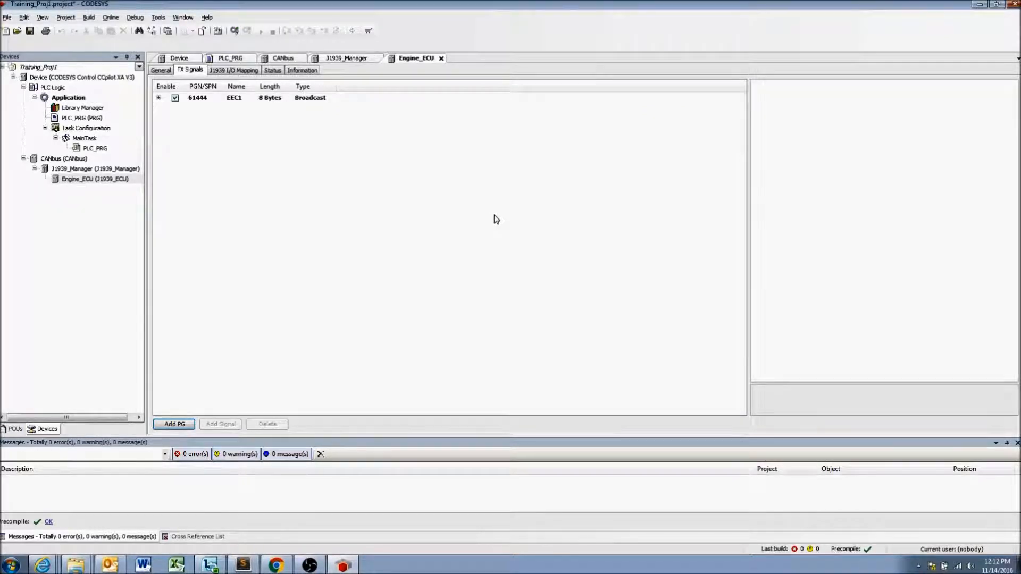
- Search the parameter group database for fuel level, and expand DD (PGN 65276) with its signal names fully readable
{"action": "left_click", "coordinate": [176, 425]}
{"action": "type", "text": "fu"}
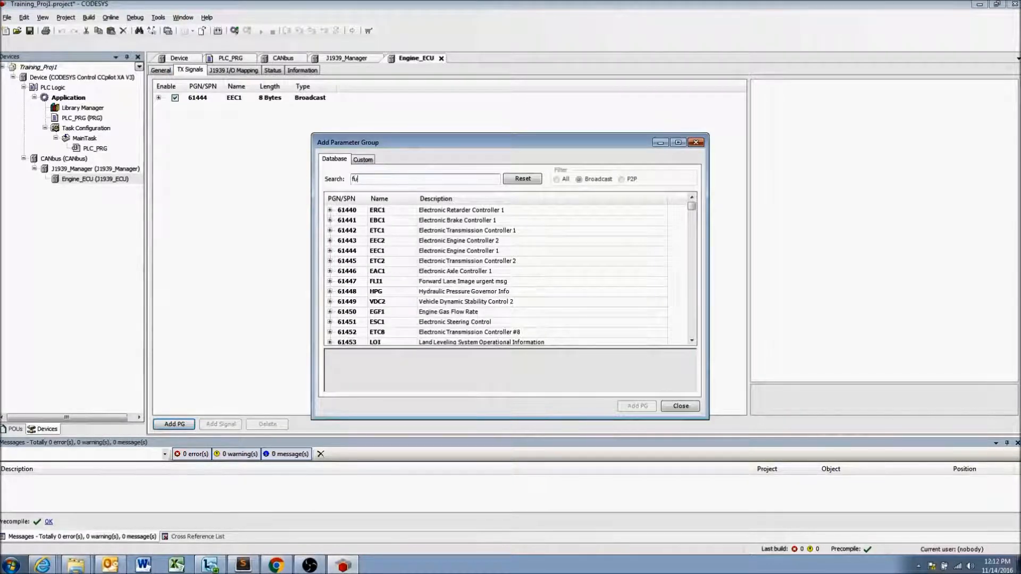
{"action": "type", "text": "el level"}
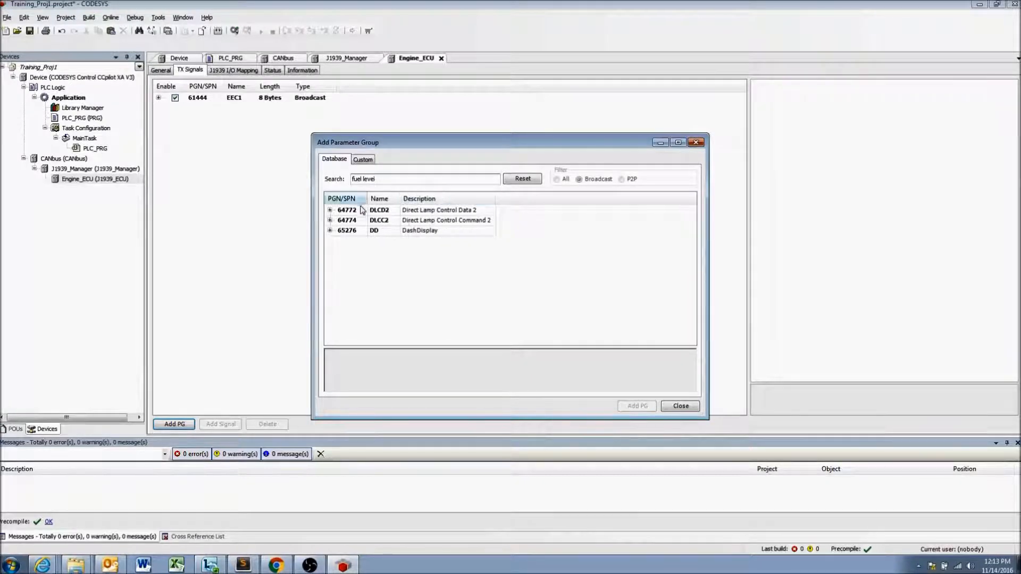
{"action": "left_click", "coordinate": [348, 234]}
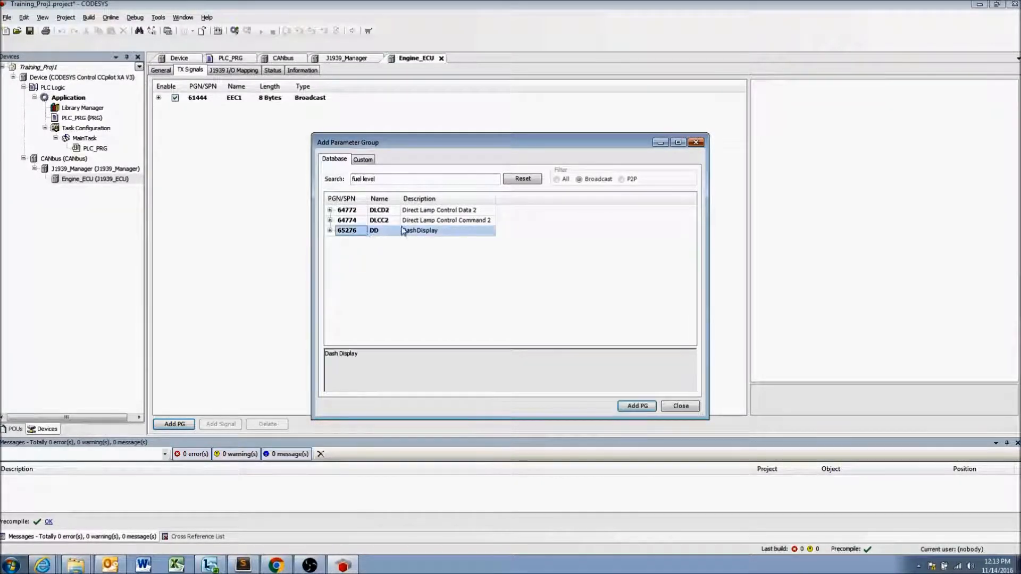
{"action": "left_click", "coordinate": [330, 231]}
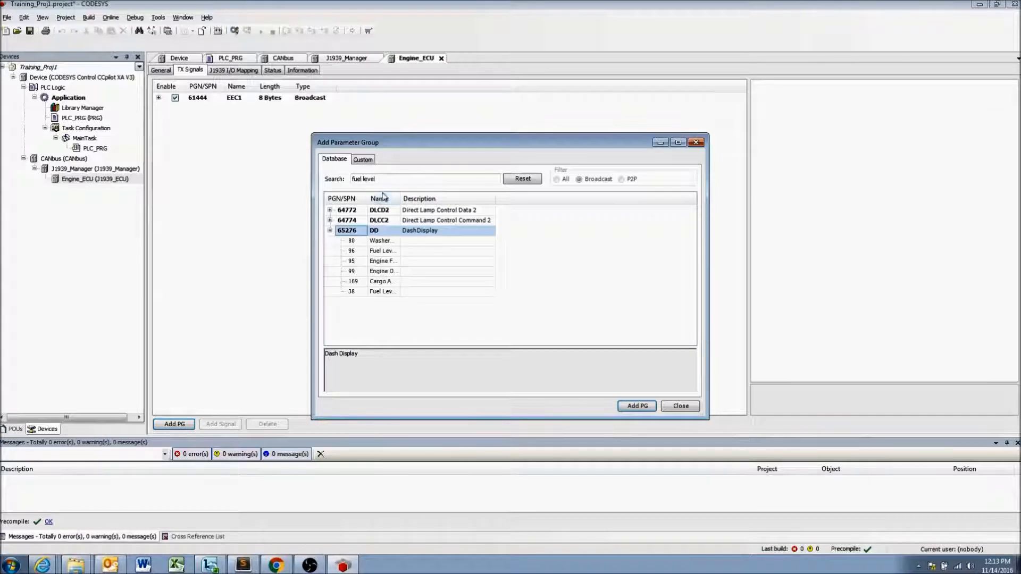
{"action": "left_click_drag", "start_coordinate": [400, 198], "coordinate": [495, 199]}
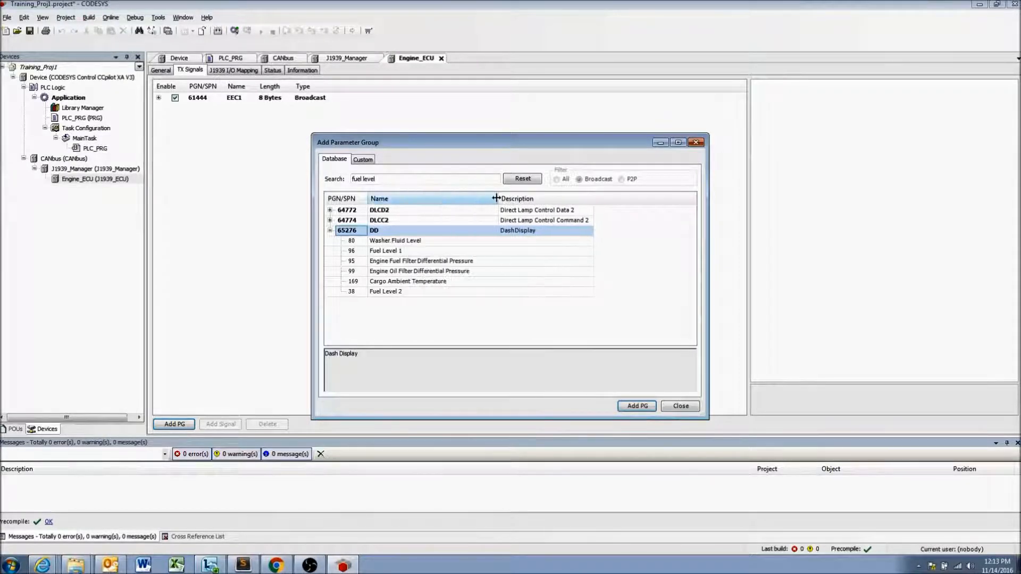
- Read the description of Fuel Level 1, and add the DD parameter group (PGN 65276) to Engine_ECU's TX signals
{"action": "left_click", "coordinate": [398, 252]}
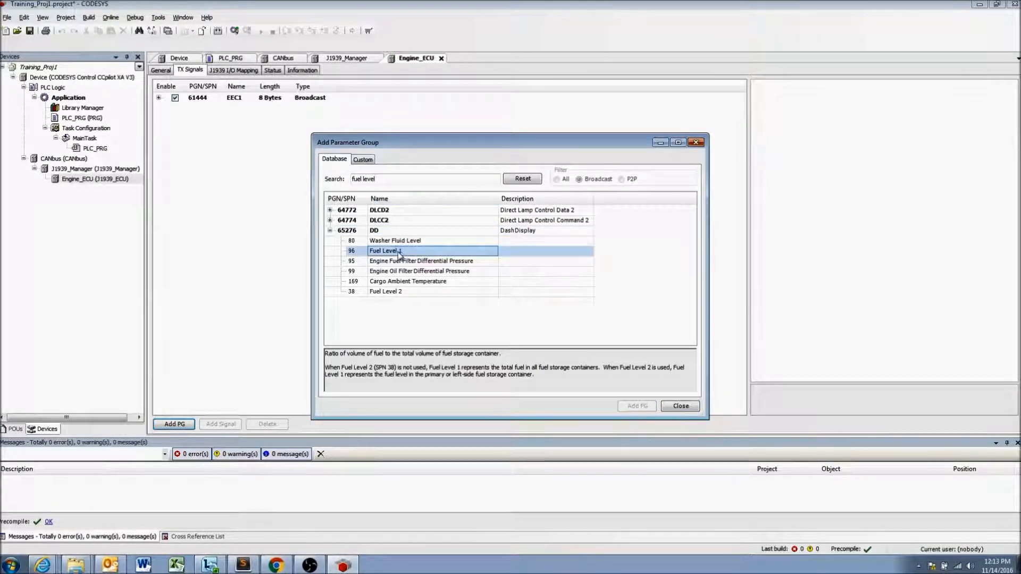
{"action": "left_click", "coordinate": [384, 232]}
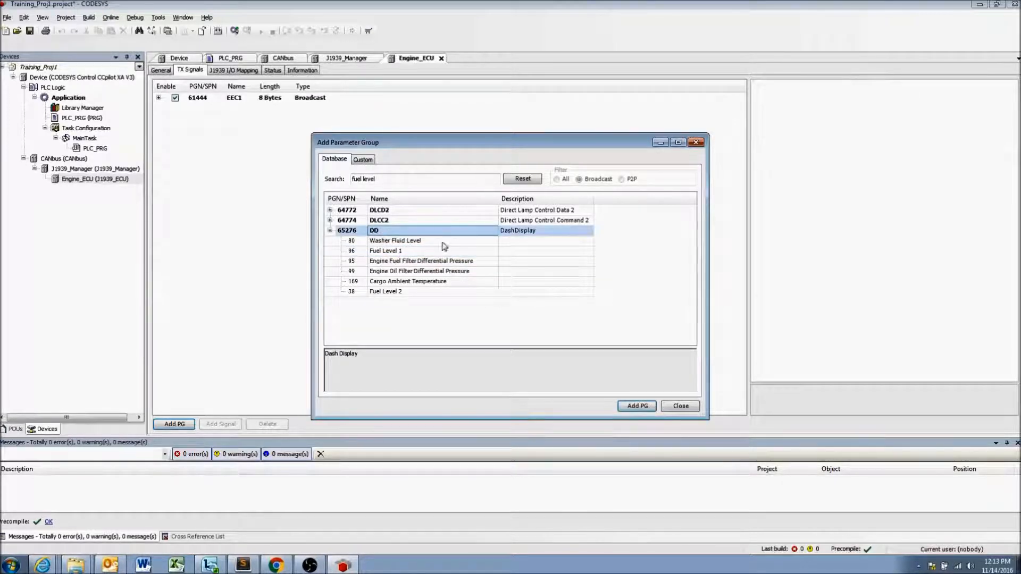
{"action": "left_click", "coordinate": [635, 406]}
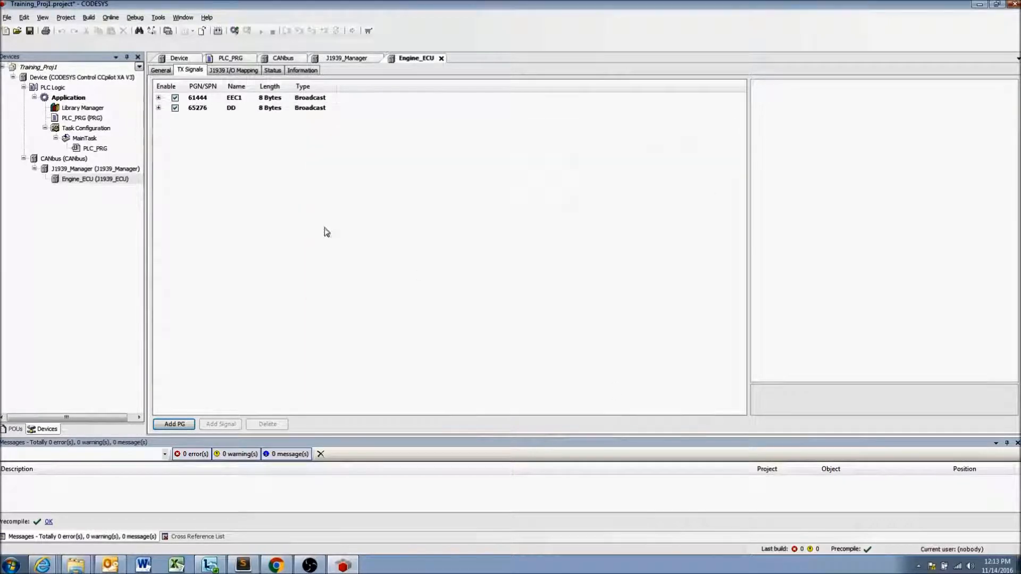
- Expand EEC1 and DD in the TX signals and review both groups' properties along with Fuel Level 1 and Engine Speed
{"action": "left_click", "coordinate": [158, 97]}
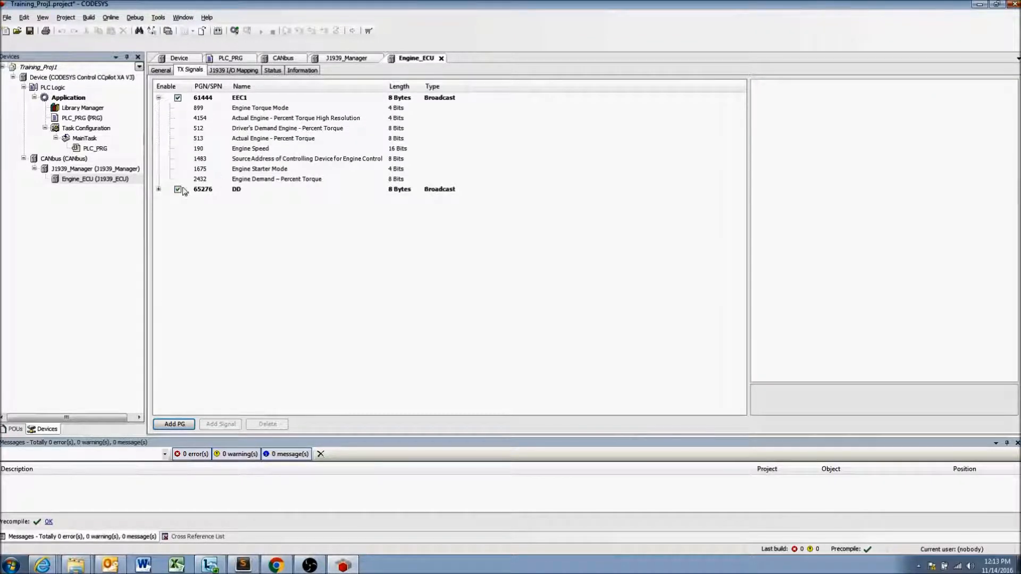
{"action": "left_click", "coordinate": [158, 190]}
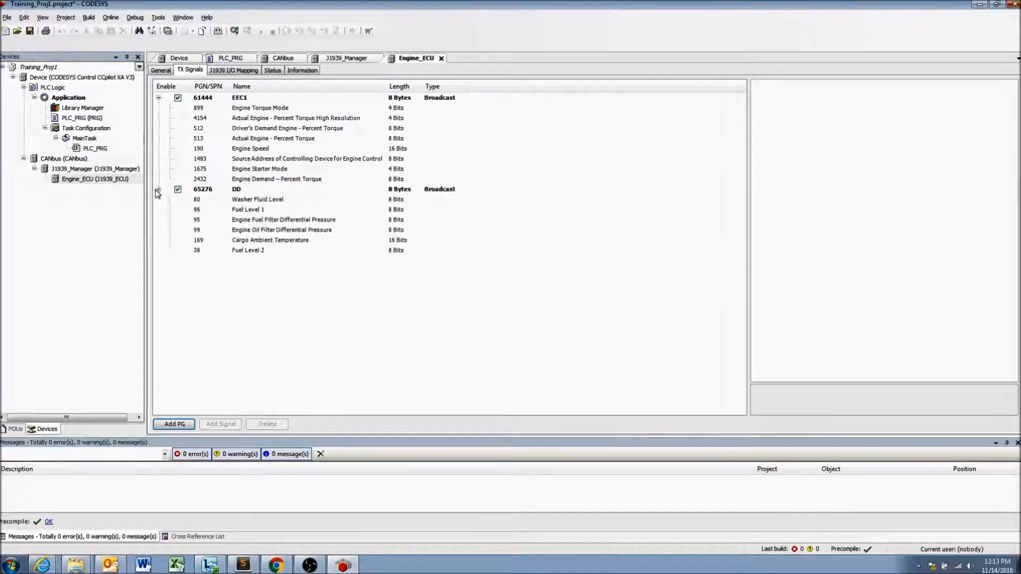
{"action": "left_click", "coordinate": [258, 210]}
{"action": "left_click", "coordinate": [243, 190]}
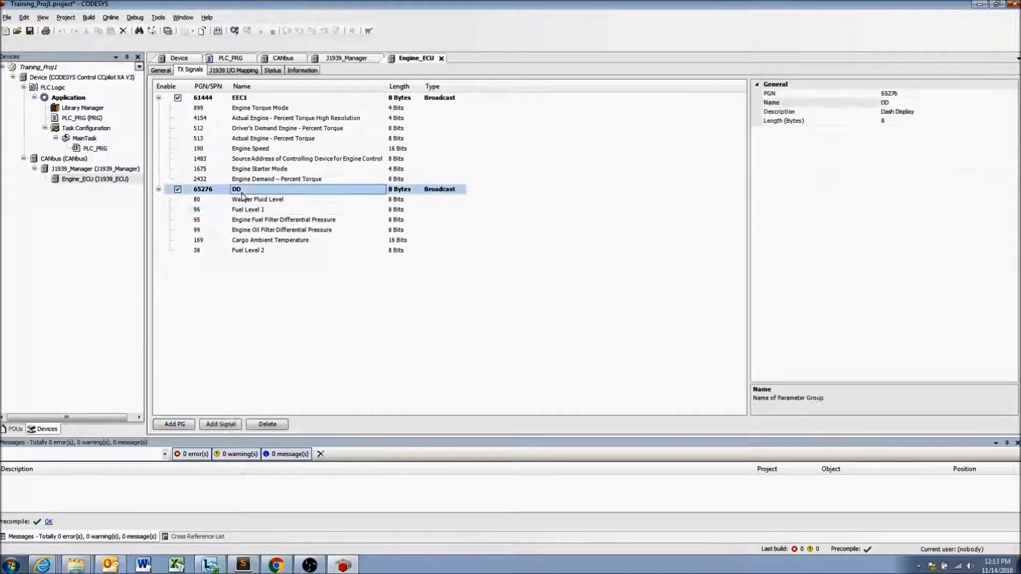
{"action": "left_click", "coordinate": [256, 99]}
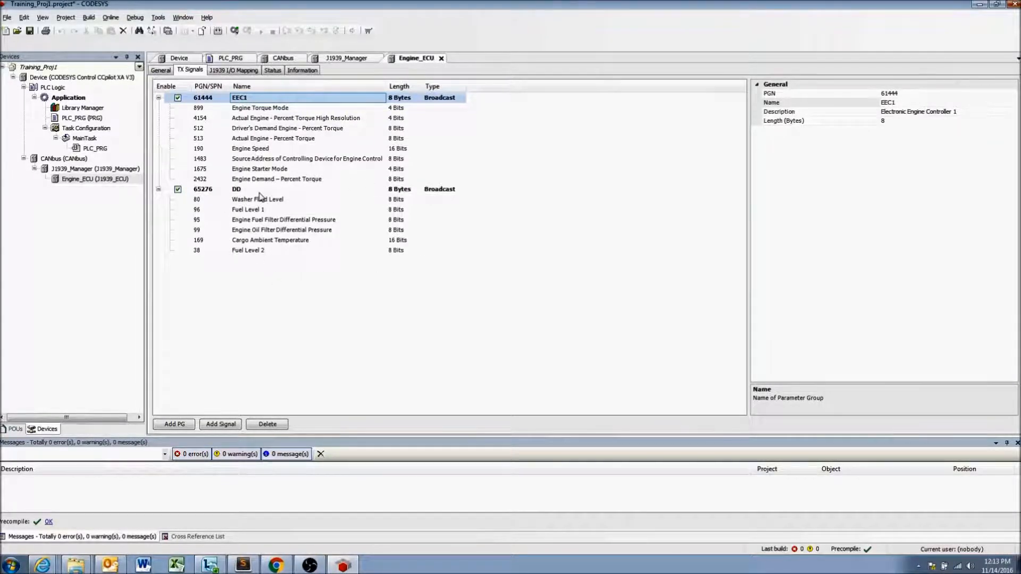
{"action": "left_click", "coordinate": [261, 150]}
{"action": "left_click", "coordinate": [243, 98]}
- Show Engine_ECU's J1939 I/O mapping with EEC1 and DD expanded and the variable column widened for the signal names
{"action": "left_click", "coordinate": [232, 71]}
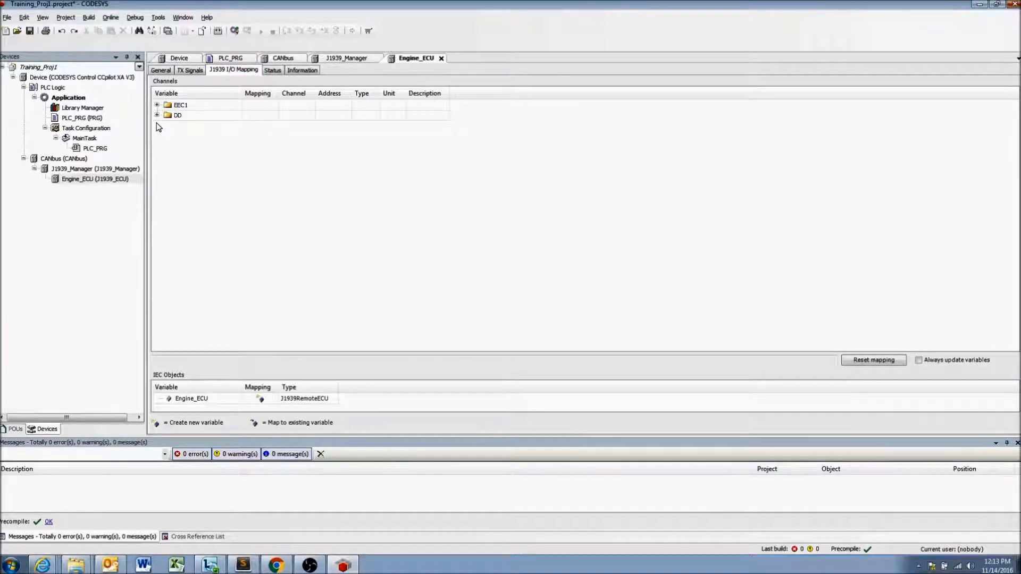
{"action": "left_click", "coordinate": [190, 70]}
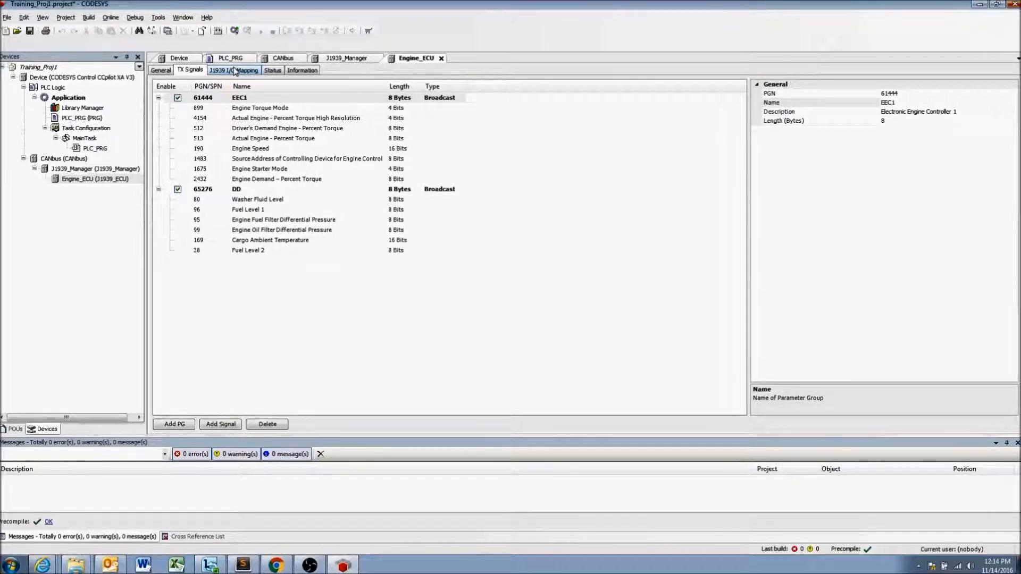
{"action": "left_click", "coordinate": [235, 71]}
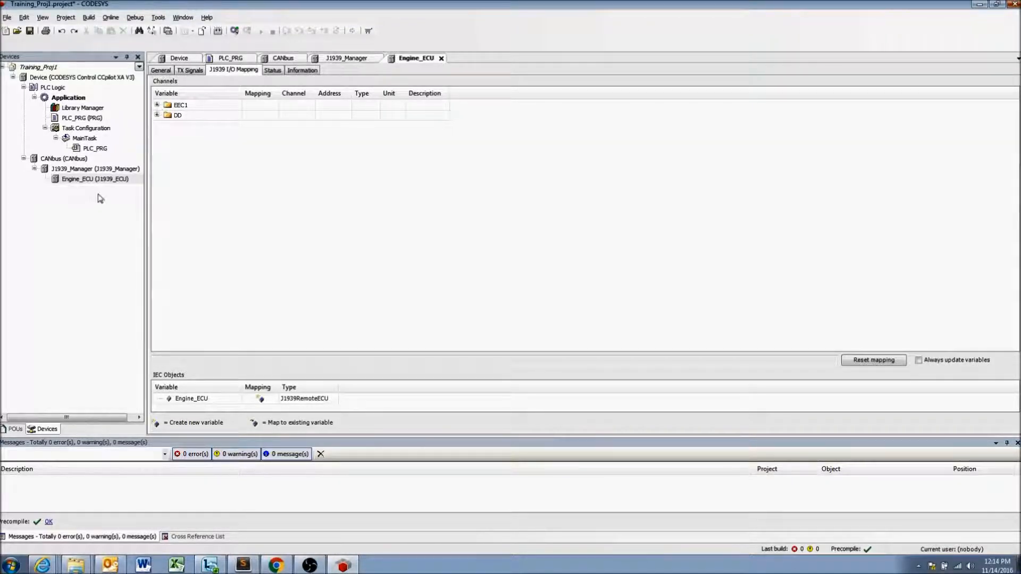
{"action": "left_click", "coordinate": [156, 105]}
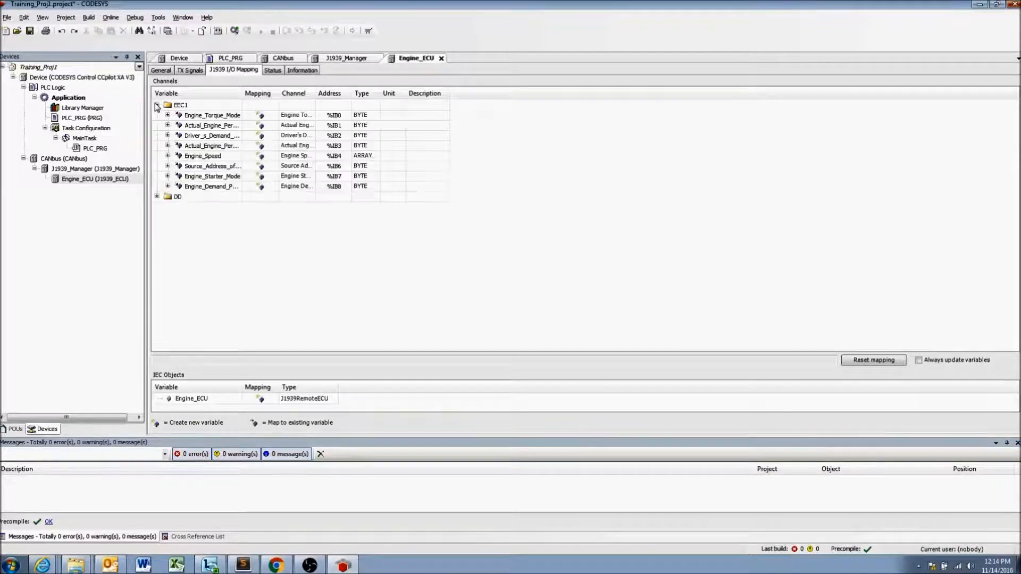
{"action": "left_click", "coordinate": [158, 197]}
{"action": "left_click_drag", "start_coordinate": [243, 91], "coordinate": [335, 91]}
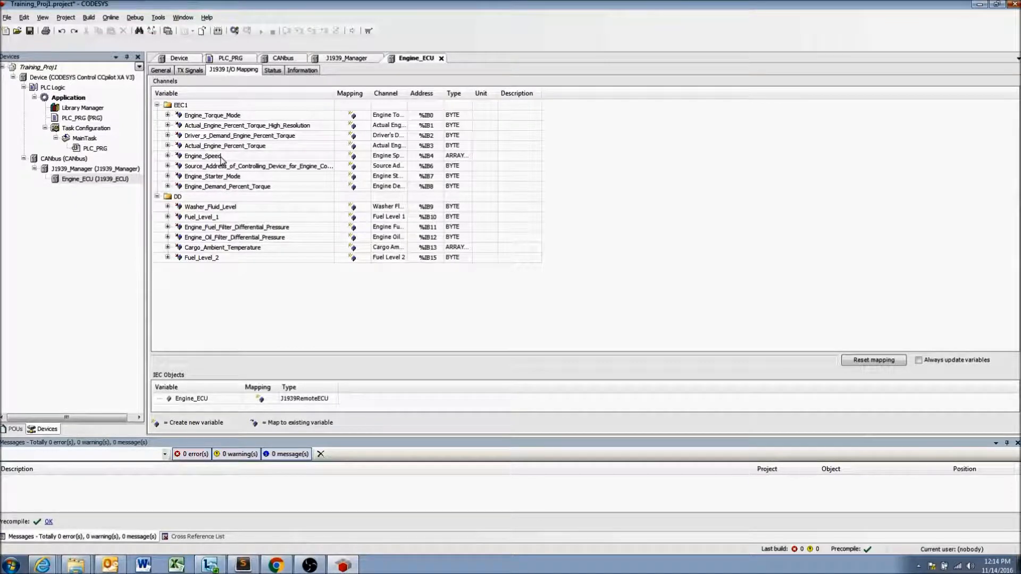
- Compare the mapped types of Fuel_Level_1 and Engine_Speed, and inspect the individual bits of Actual_Engine_Percent_Torque
{"action": "left_click", "coordinate": [207, 221]}
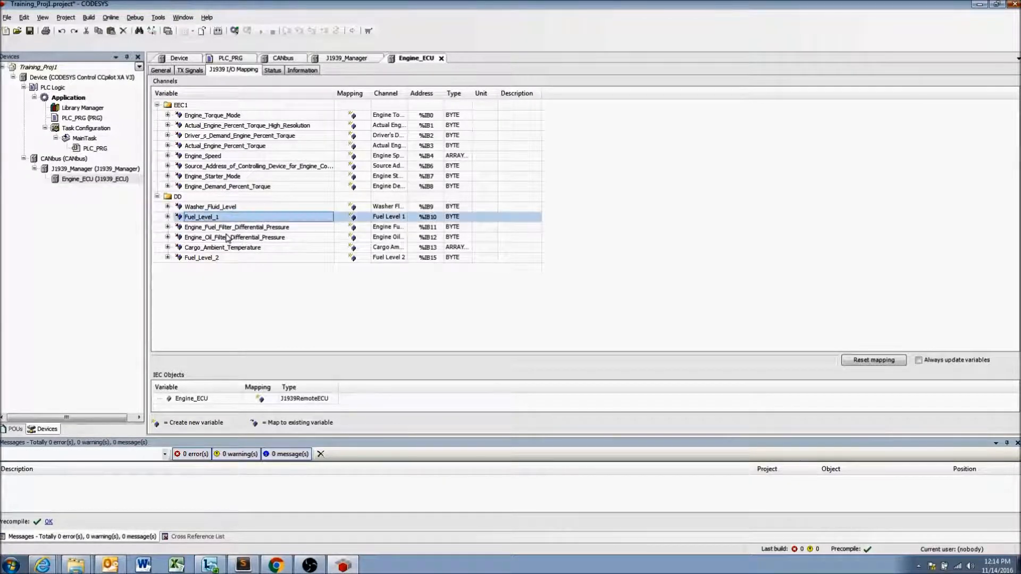
{"action": "left_click", "coordinate": [238, 157]}
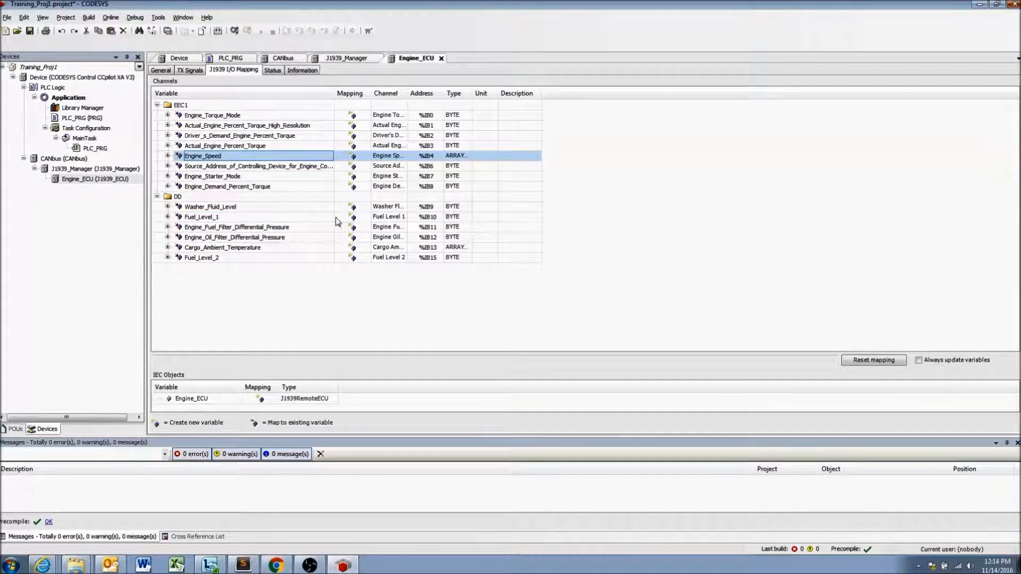
{"action": "left_click", "coordinate": [446, 220]}
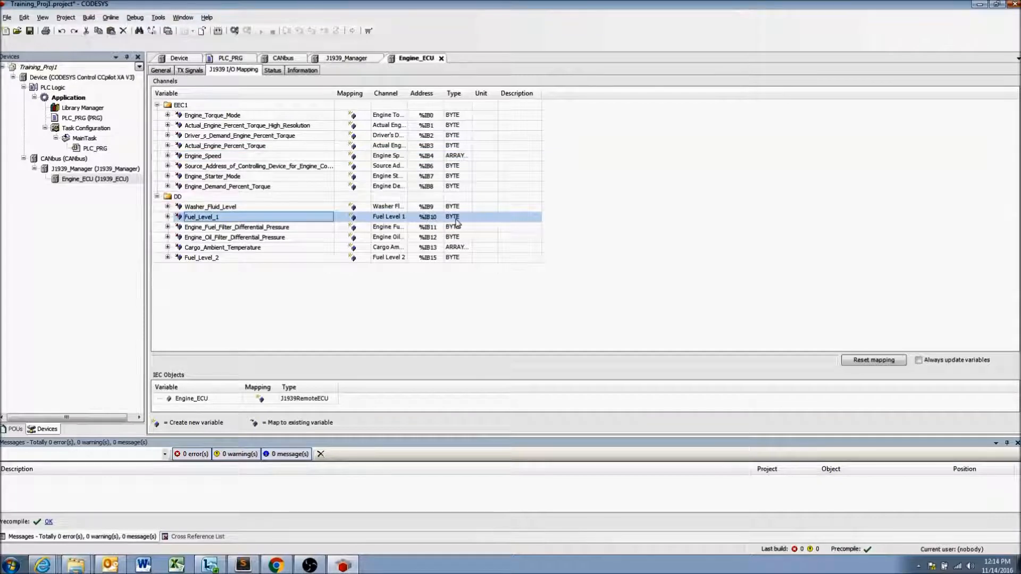
{"action": "left_click", "coordinate": [454, 147]}
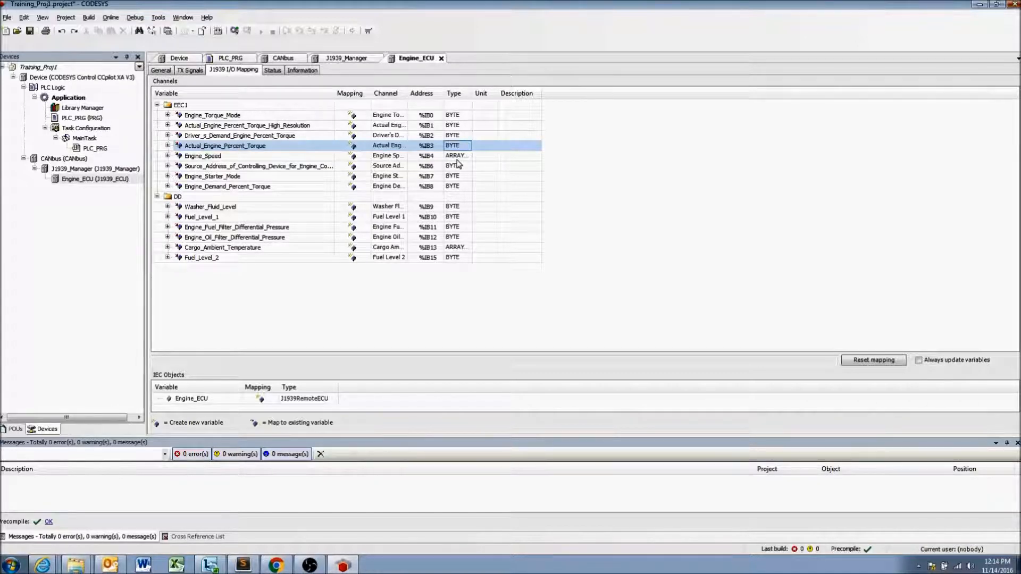
{"action": "left_click", "coordinate": [168, 146]}
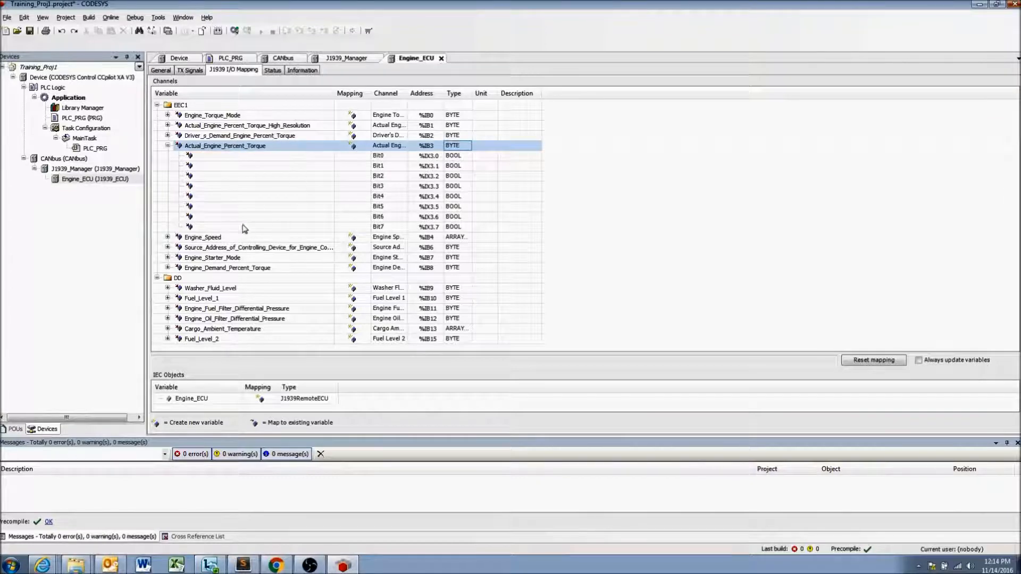
{"action": "left_click", "coordinate": [167, 146]}
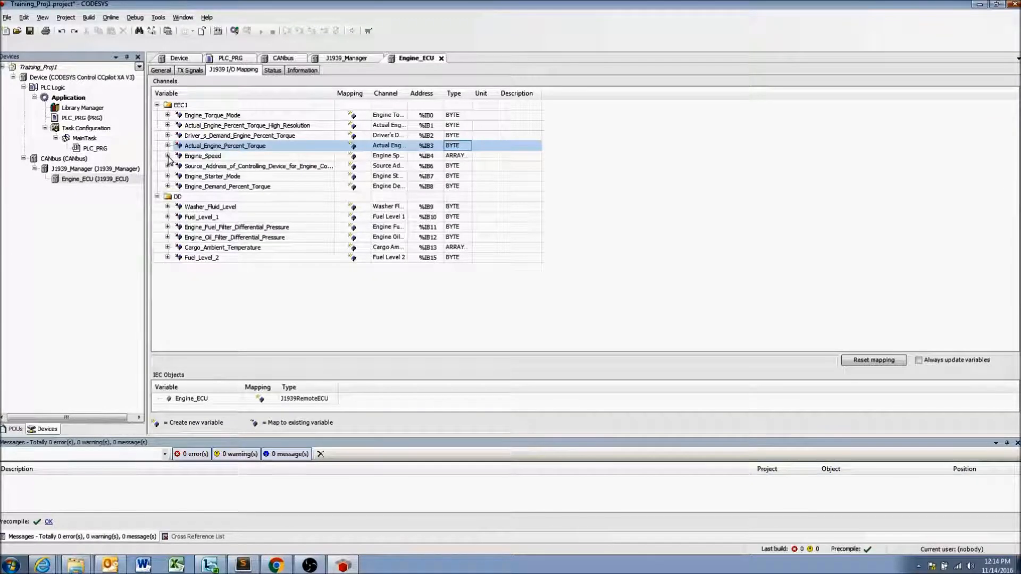
- Inspect the bit channels in the first byte of the Engine_Speed array, and collapse the array again
{"action": "left_click", "coordinate": [167, 155]}
{"action": "left_click", "coordinate": [179, 166]}
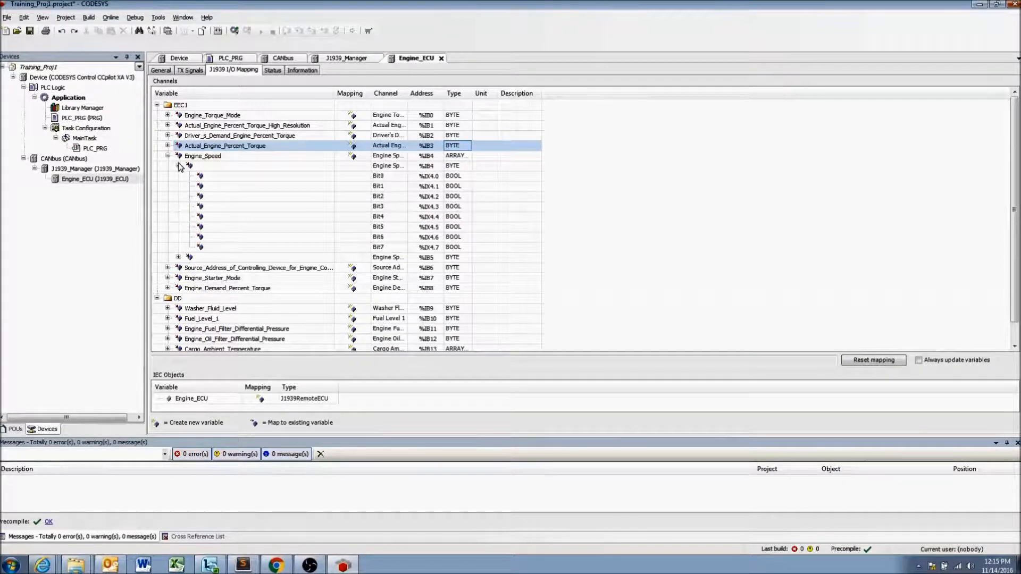
{"action": "left_click", "coordinate": [386, 186]}
{"action": "left_click", "coordinate": [388, 197]}
{"action": "left_click", "coordinate": [390, 206]}
{"action": "left_click", "coordinate": [391, 217]}
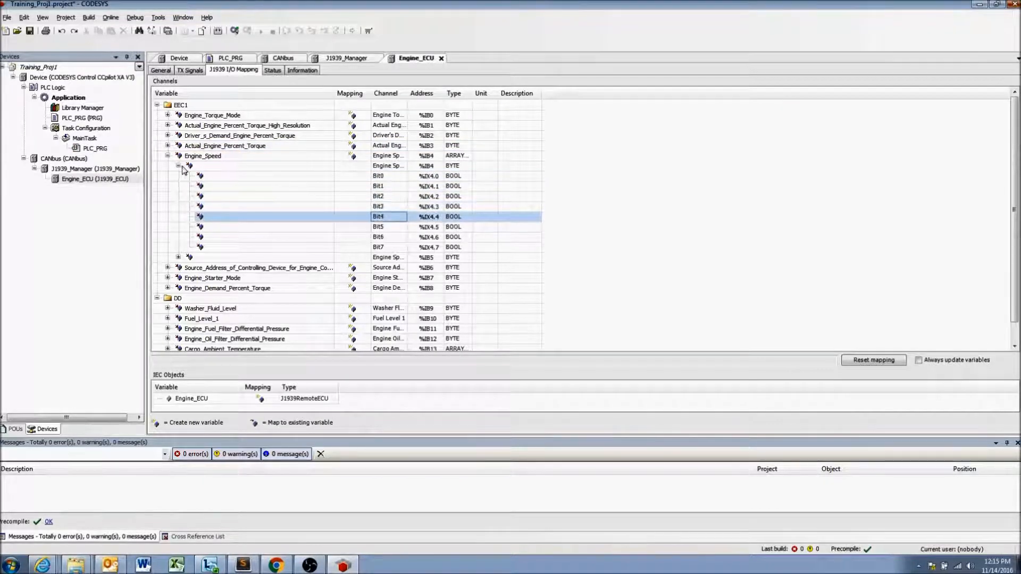
{"action": "left_click", "coordinate": [178, 166]}
{"action": "left_click", "coordinate": [167, 155]}
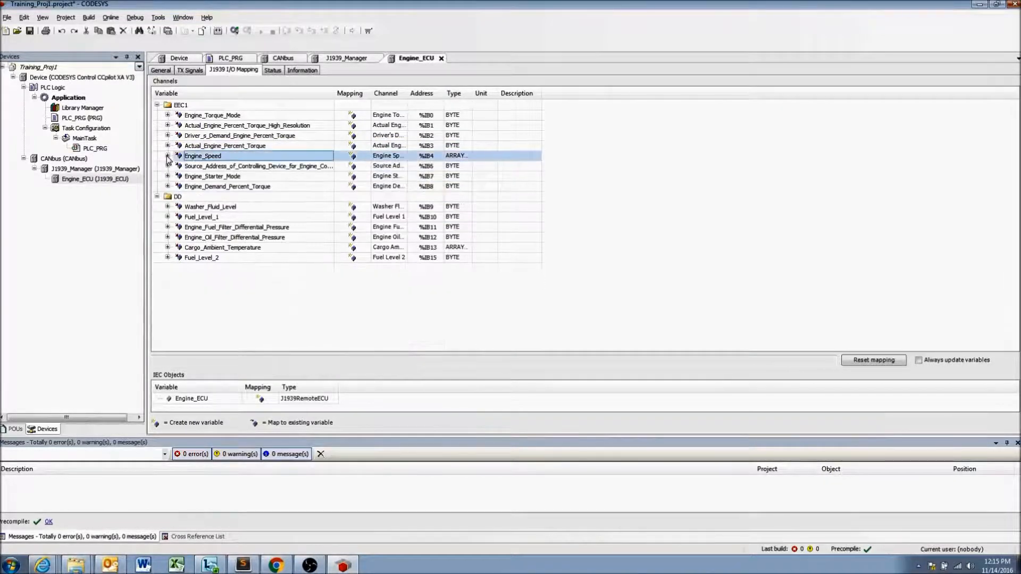
- Inspect the bit channels of Fuel_Level_1, and collapse the DD and EEC1 groups in the I/O mapping
{"action": "left_click", "coordinate": [168, 217]}
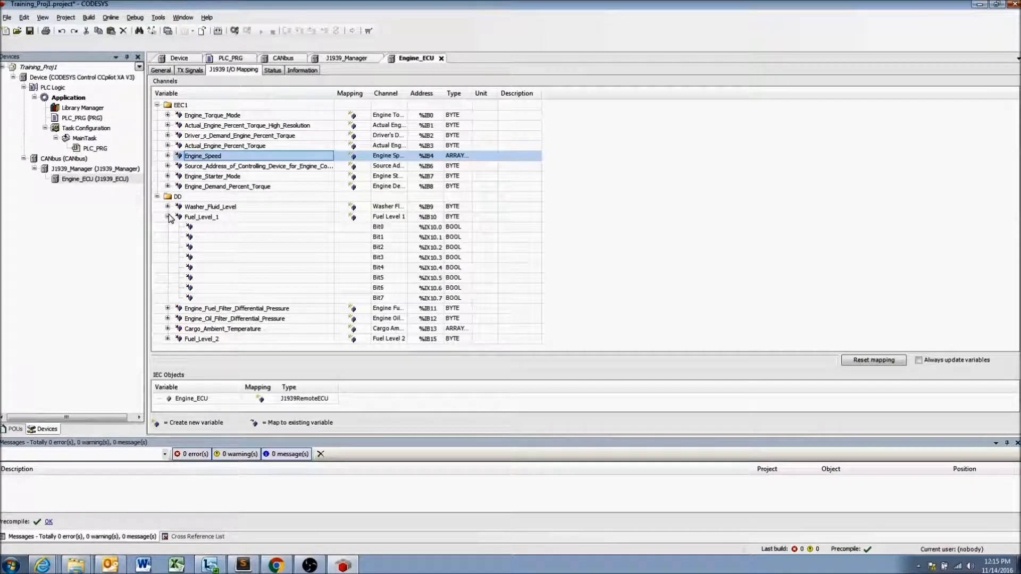
{"action": "left_click", "coordinate": [168, 217]}
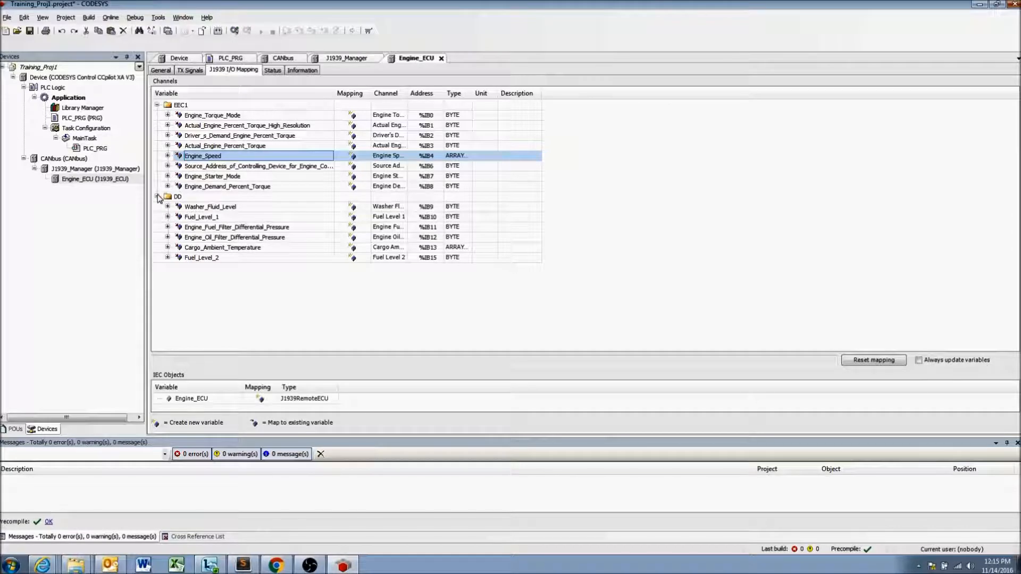
{"action": "left_click", "coordinate": [157, 197]}
{"action": "left_click", "coordinate": [157, 105]}
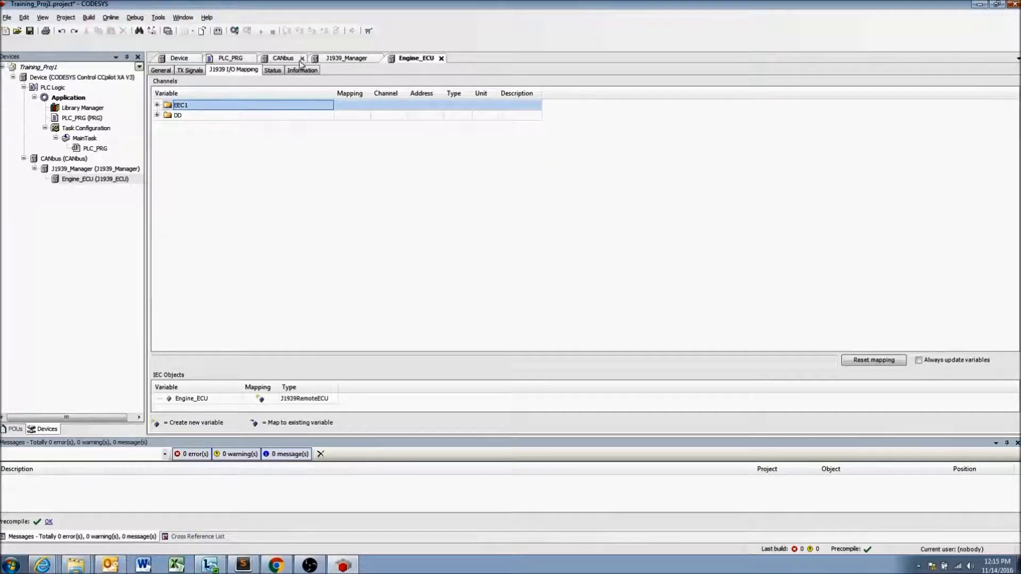
- Check the byte position and bit position of the Engine Speed signal in Engine_ECU's TX signals
{"action": "left_click", "coordinate": [194, 70]}
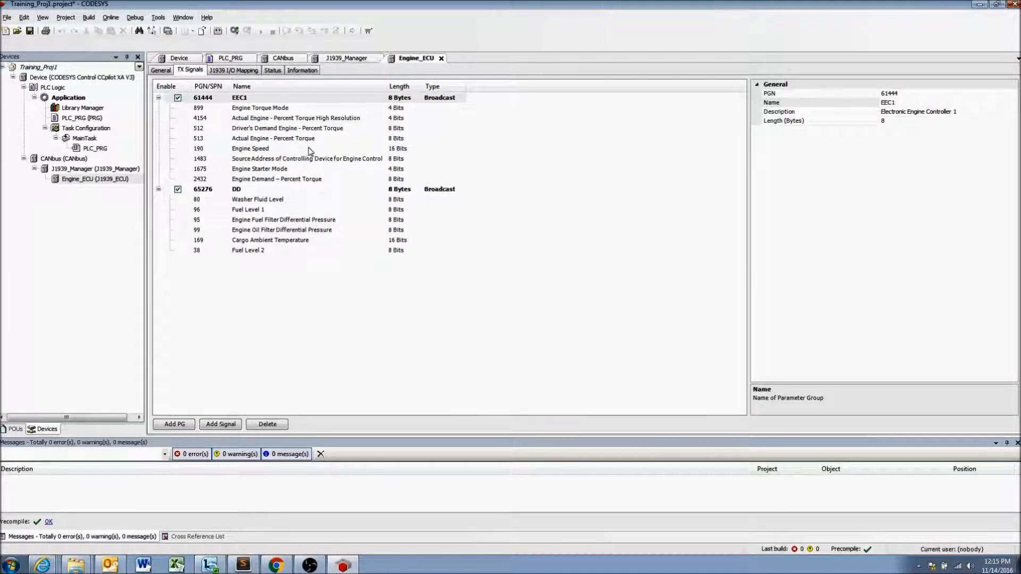
{"action": "left_click", "coordinate": [254, 148]}
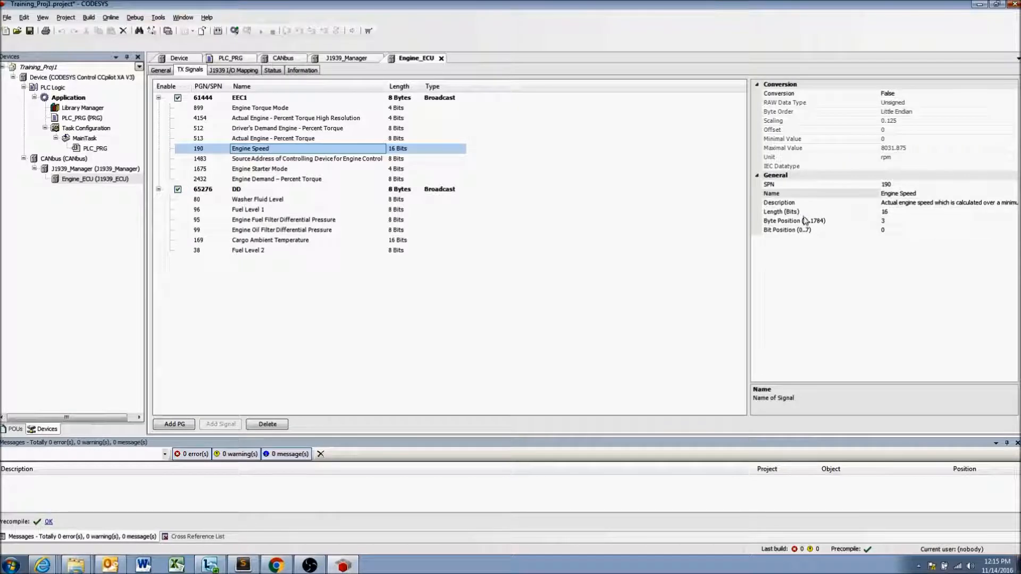
{"action": "left_click", "coordinate": [902, 223]}
{"action": "left_click", "coordinate": [898, 231]}
{"action": "left_click", "coordinate": [897, 221]}
{"action": "left_click", "coordinate": [898, 231]}
{"action": "left_click", "coordinate": [897, 221]}
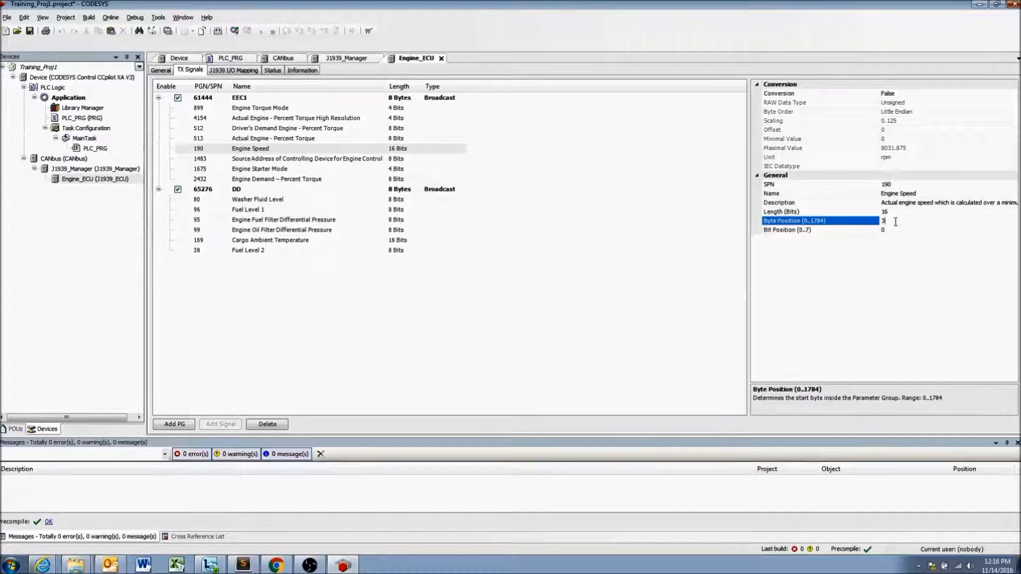
- Set Conversion to True for the Engine Speed signal in EEC1
{"action": "left_click", "coordinate": [906, 94]}
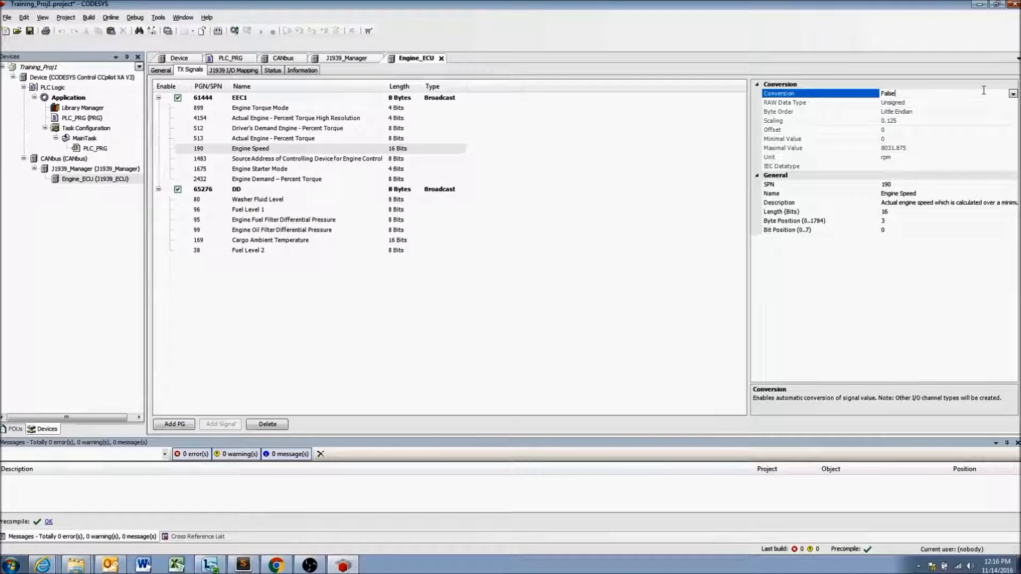
{"action": "left_click", "coordinate": [1013, 94]}
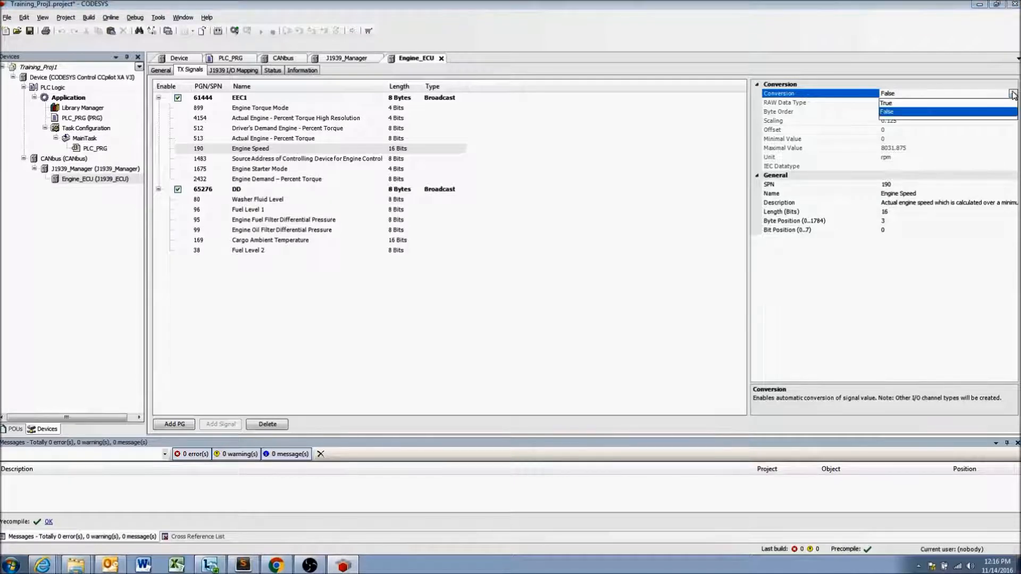
{"action": "left_click", "coordinate": [959, 103]}
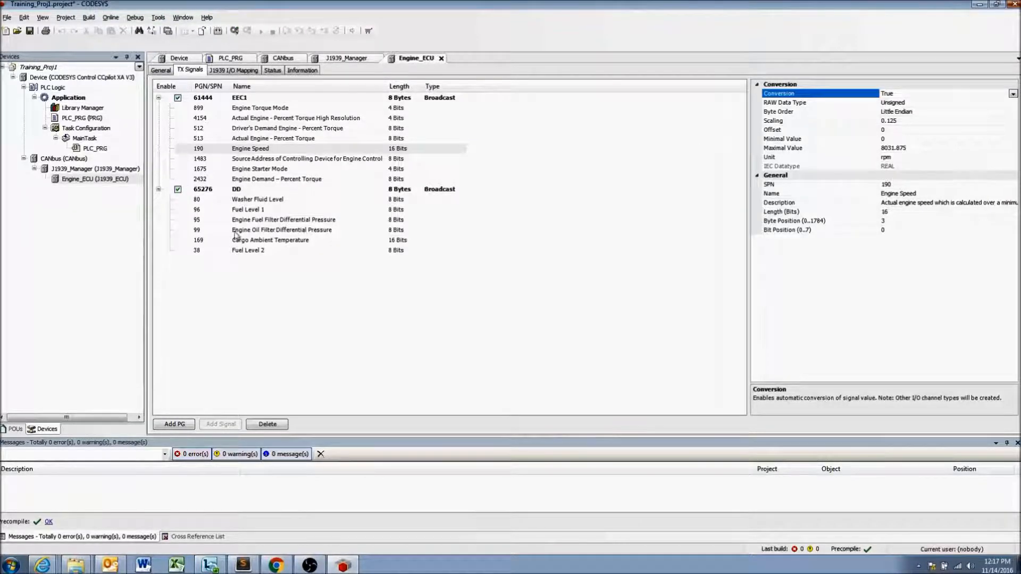
- Set Conversion to True for the Fuel Level 1 signal in the DD parameter group
{"action": "left_click", "coordinate": [253, 212]}
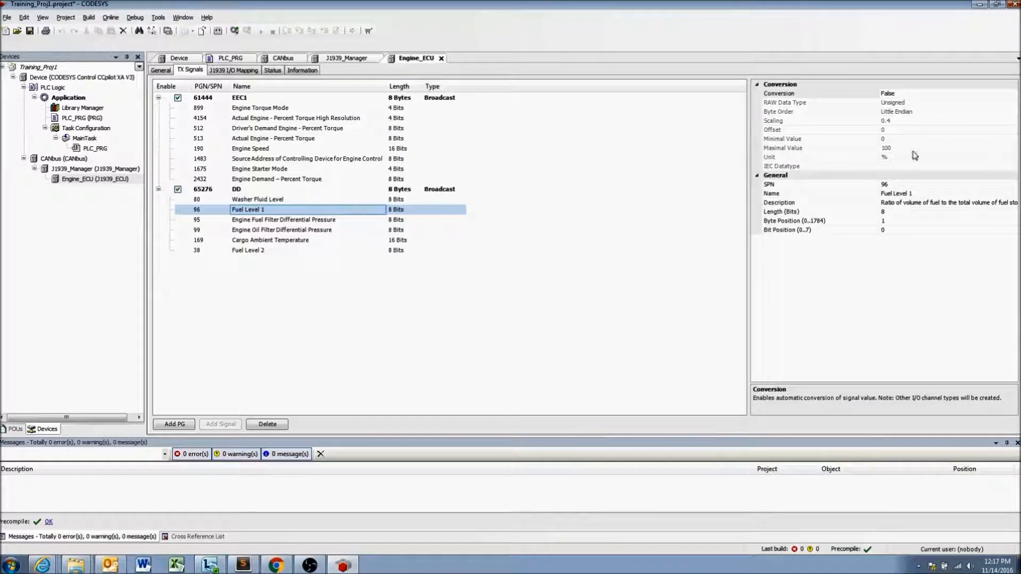
{"action": "left_click", "coordinate": [920, 94]}
{"action": "left_click", "coordinate": [1013, 95]}
{"action": "left_click", "coordinate": [904, 102]}
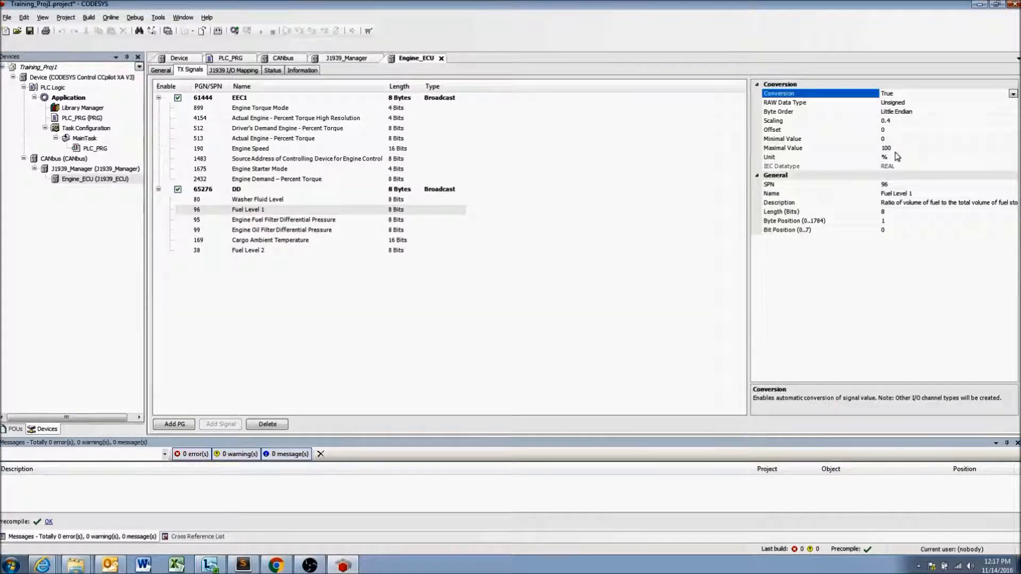
- Examine the Scaling and Offset properties of the Fuel Level 1 signal and their conversion formula
{"action": "left_click", "coordinate": [895, 122]}
{"action": "left_click", "coordinate": [893, 130]}
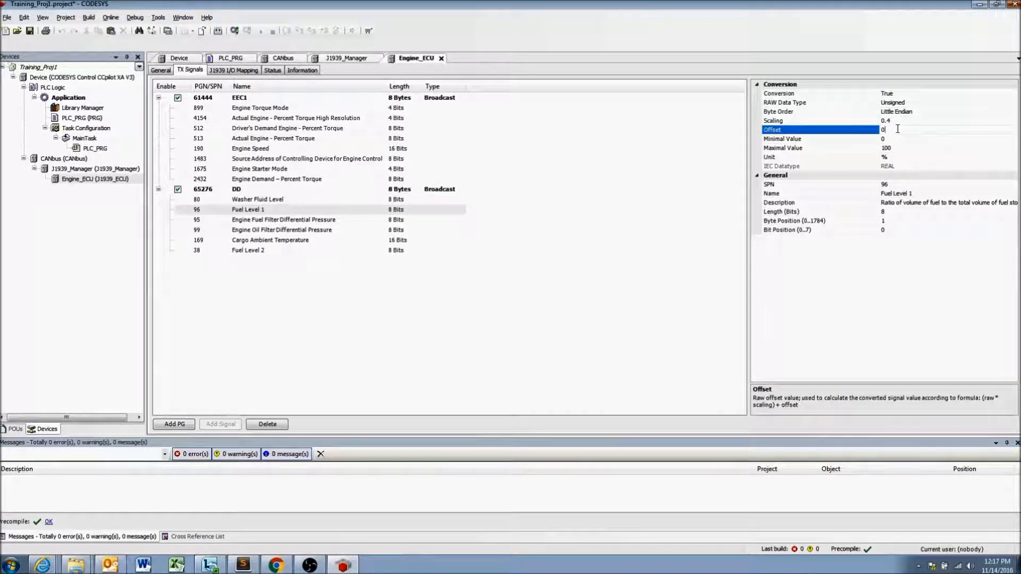
{"action": "left_click", "coordinate": [894, 123]}
{"action": "left_click", "coordinate": [898, 130]}
{"action": "left_click", "coordinate": [906, 122]}
{"action": "left_click", "coordinate": [903, 129]}
{"action": "left_click", "coordinate": [903, 123]}
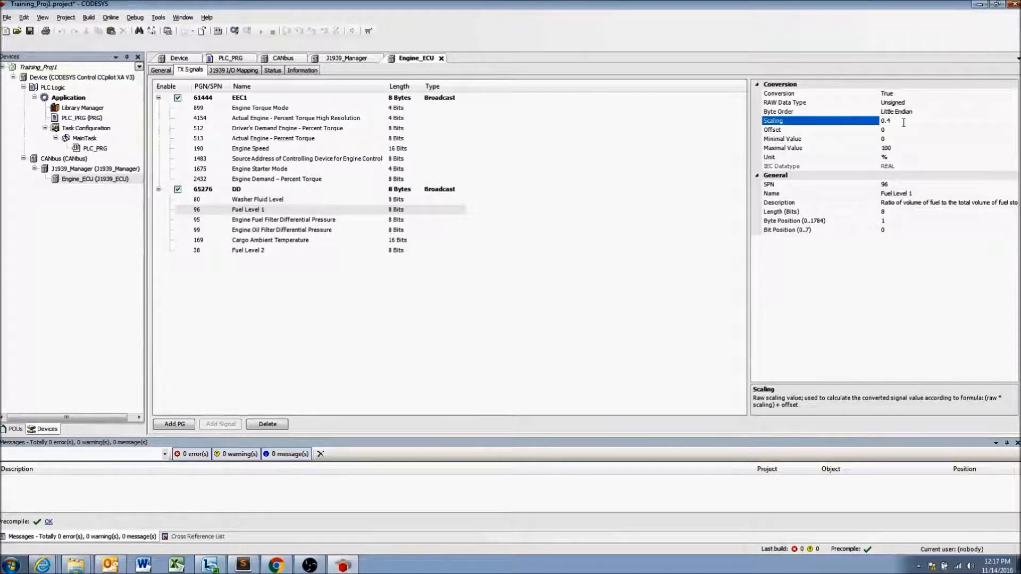
{"action": "left_click", "coordinate": [903, 129]}
{"action": "left_click", "coordinate": [902, 121]}
{"action": "left_click", "coordinate": [900, 130]}
{"action": "left_click", "coordinate": [901, 120]}
{"action": "left_click", "coordinate": [902, 132]}
{"action": "left_click", "coordinate": [902, 122]}
{"action": "left_click", "coordinate": [900, 132]}
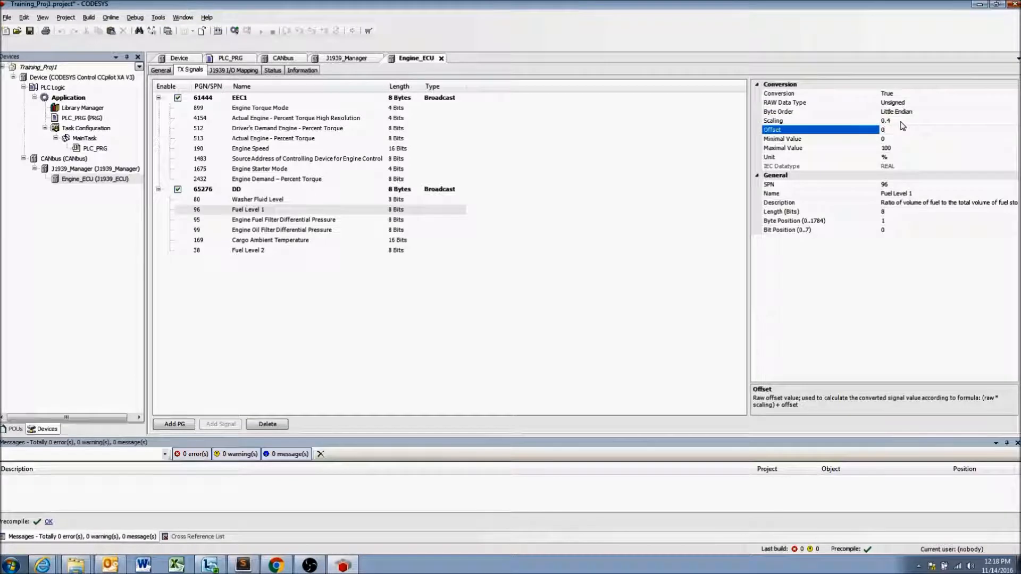
{"action": "left_click", "coordinate": [901, 122]}
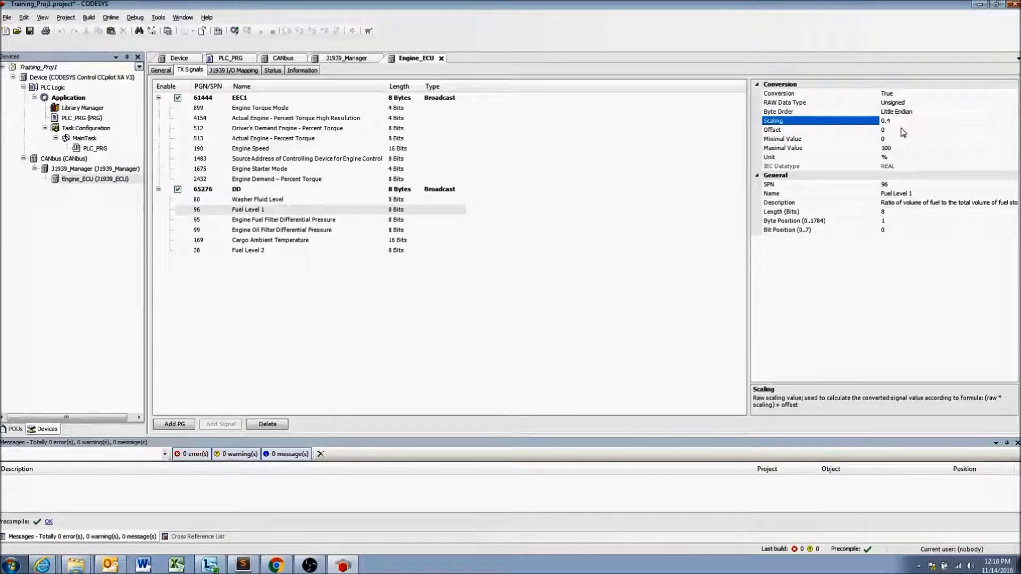
{"action": "left_click", "coordinate": [902, 129]}
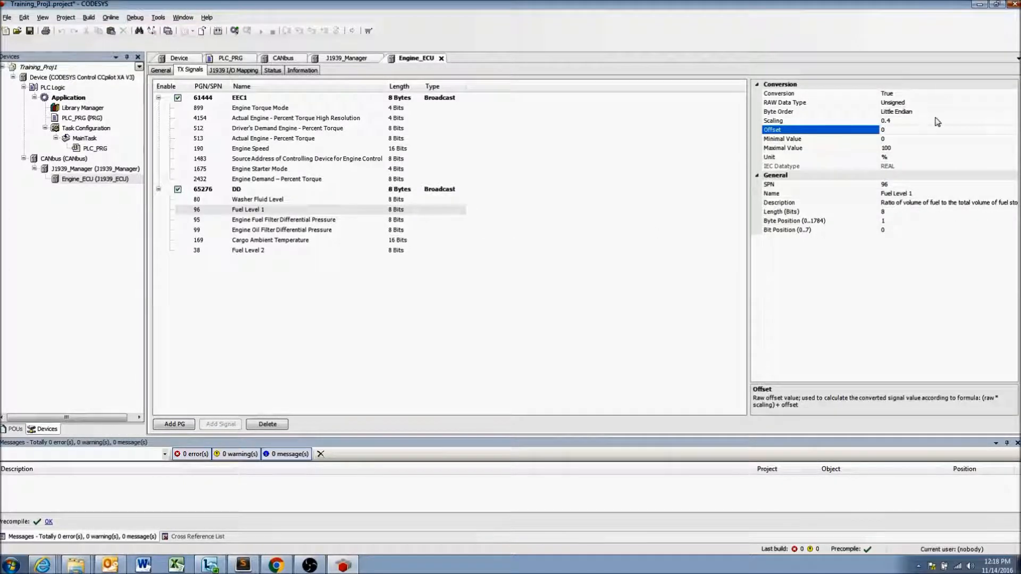
{"action": "left_click", "coordinate": [903, 121]}
{"action": "left_click", "coordinate": [903, 128]}
{"action": "left_click", "coordinate": [902, 121]}
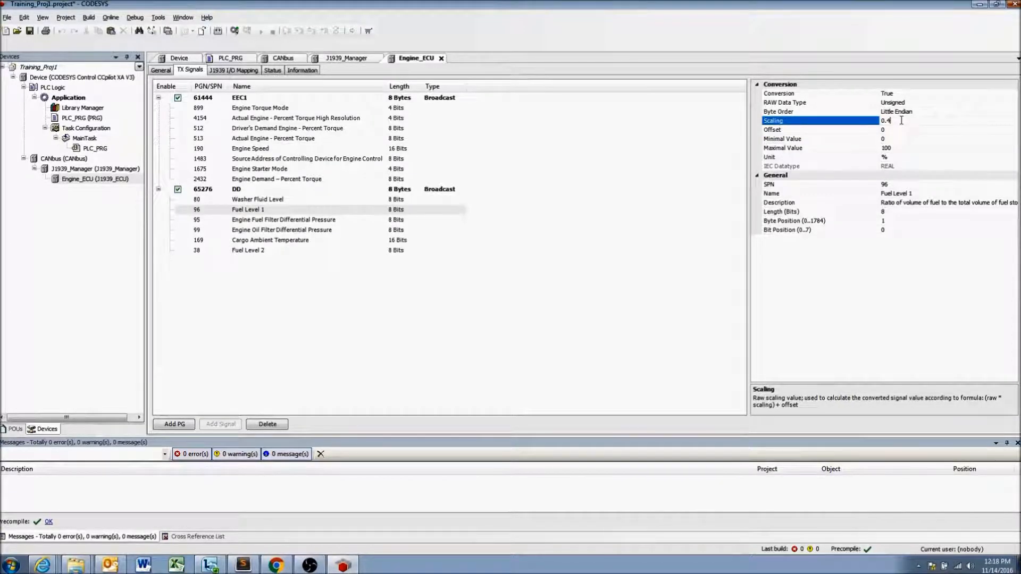
{"action": "left_click", "coordinate": [902, 130]}
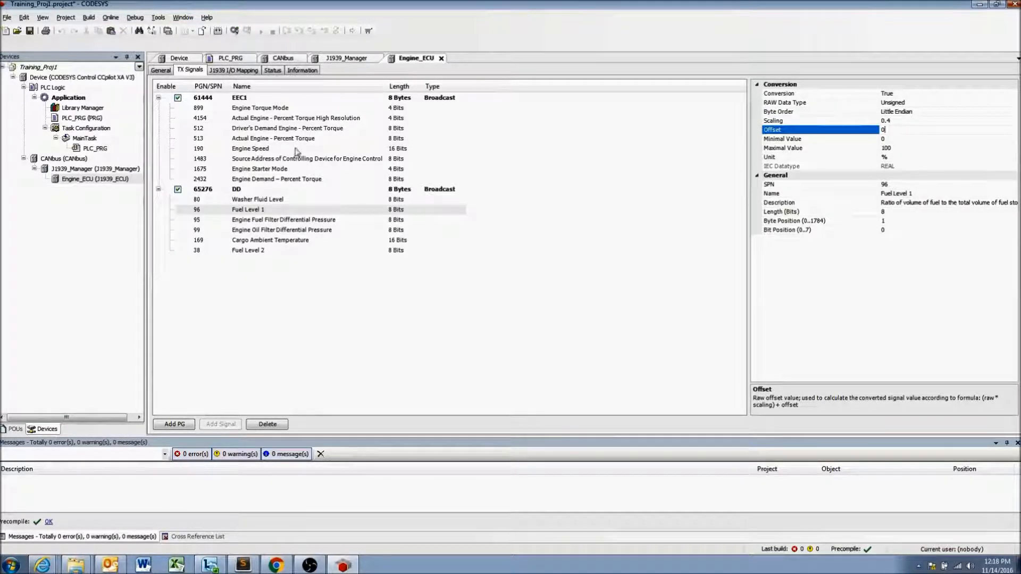
- Compare the conversion properties of the Engine Speed and Fuel Level 1 signals
{"action": "left_click", "coordinate": [268, 210]}
{"action": "left_click", "coordinate": [268, 150]}
{"action": "left_click", "coordinate": [271, 211]}
{"action": "left_click", "coordinate": [272, 150]}
{"action": "left_click", "coordinate": [273, 210]}
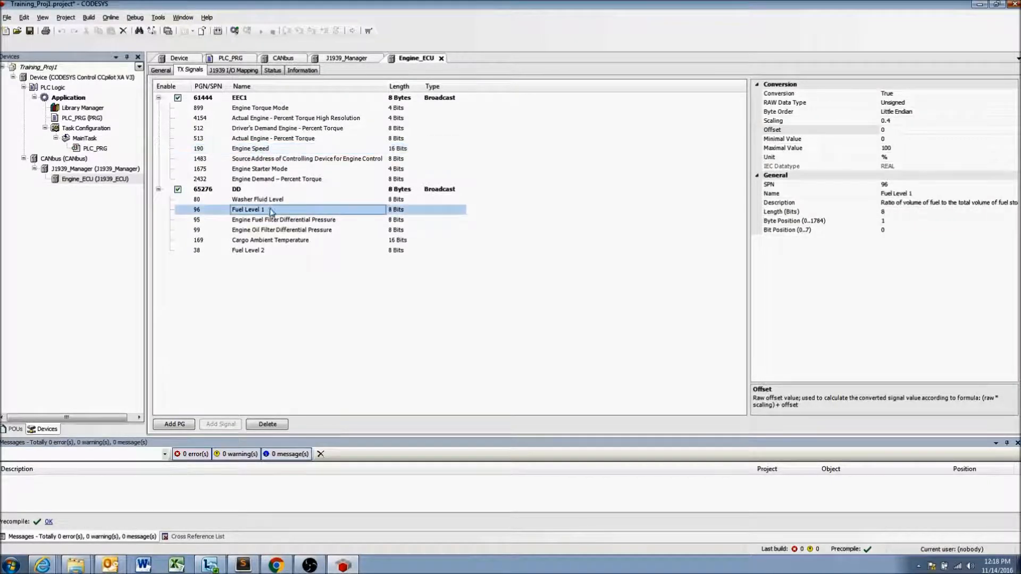
- Show Engine_ECU's J1939 I/O mapping with the EEC1 and DD channel groups expanded
{"action": "left_click", "coordinate": [235, 71]}
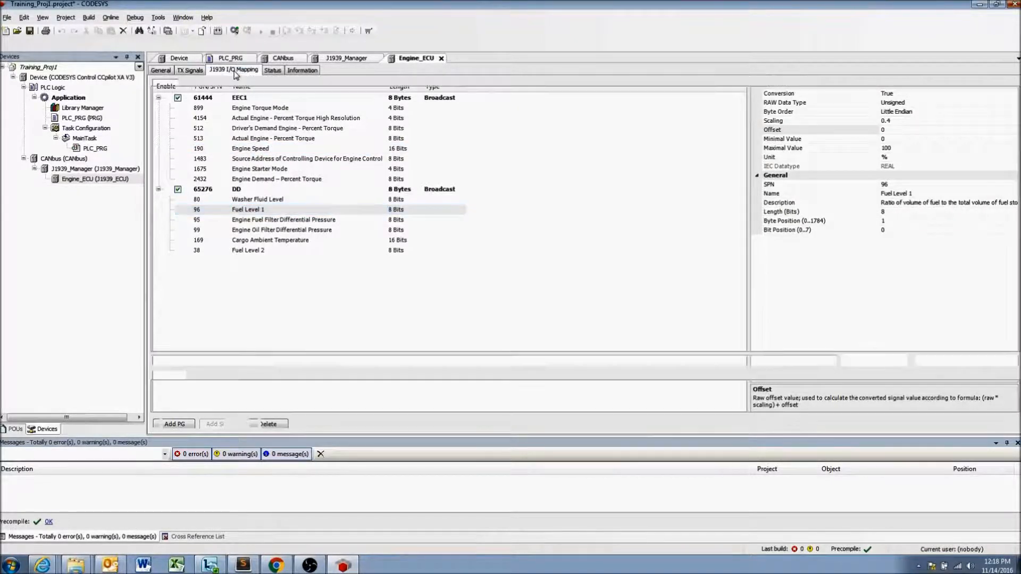
{"action": "left_click", "coordinate": [157, 105]}
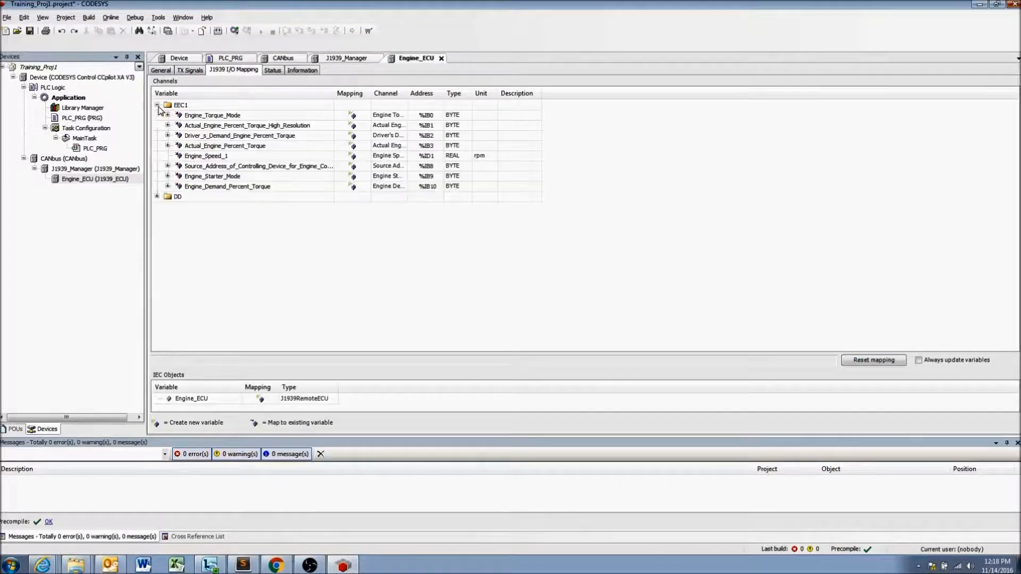
{"action": "left_click", "coordinate": [157, 196]}
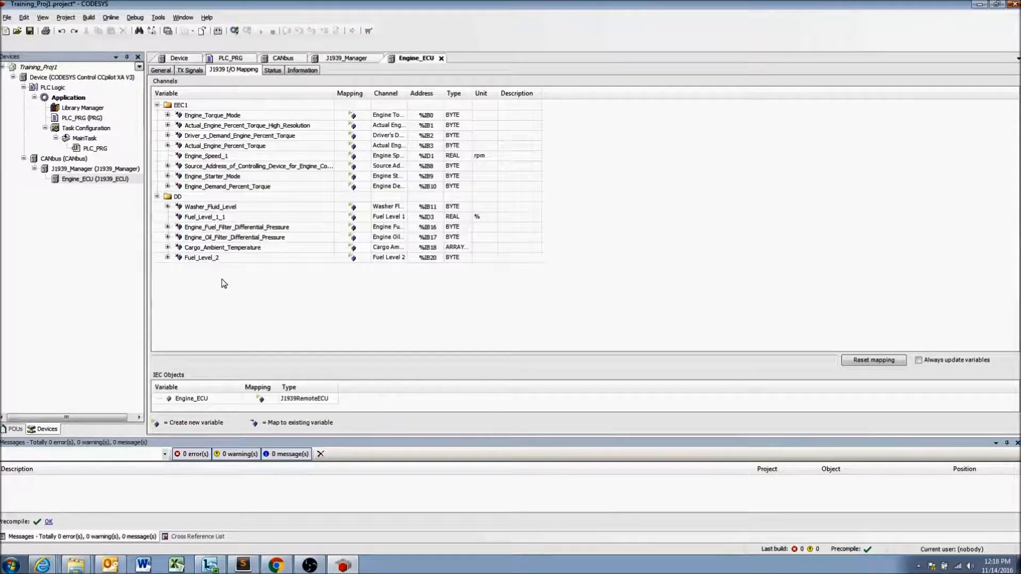
- Rename the Engine_Speed_1 variable in the EEC1 group to Engine_Speed
{"action": "left_click", "coordinate": [209, 158]}
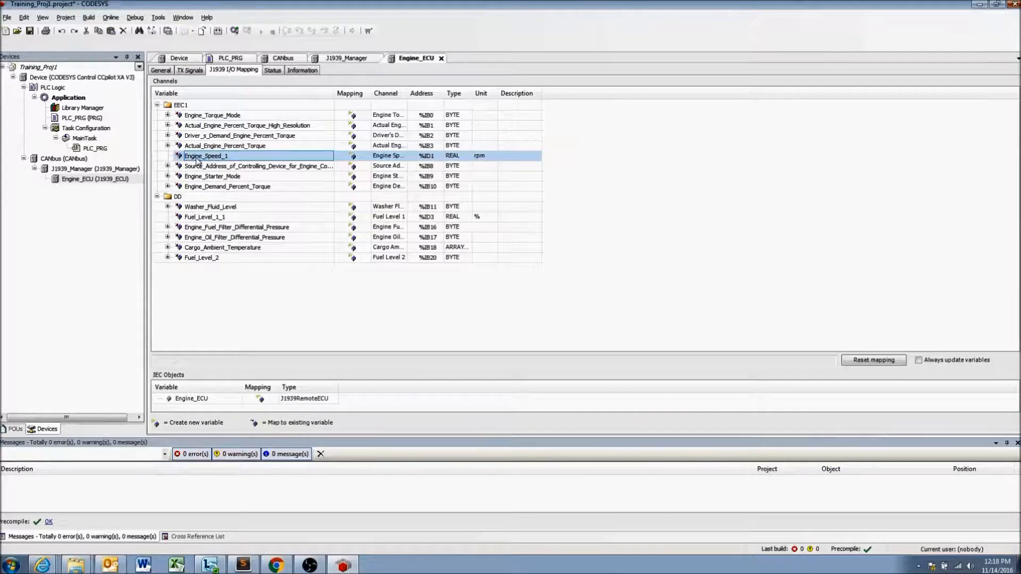
{"action": "left_click", "coordinate": [224, 160]}
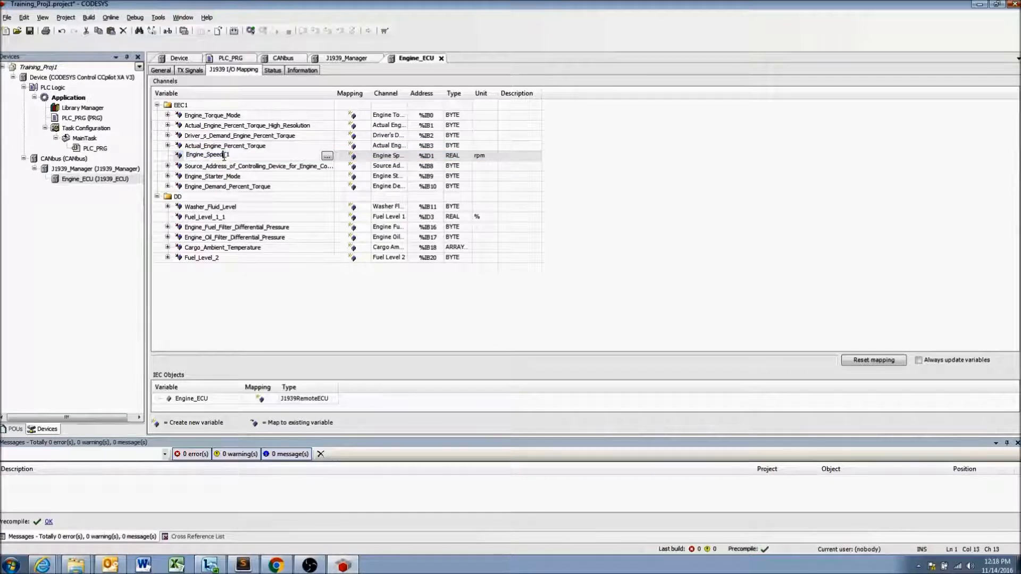
{"action": "left_click_drag", "start_coordinate": [224, 157], "coordinate": [236, 153]}
{"action": "left_click", "coordinate": [238, 167]}
{"action": "left_click", "coordinate": [206, 158]}
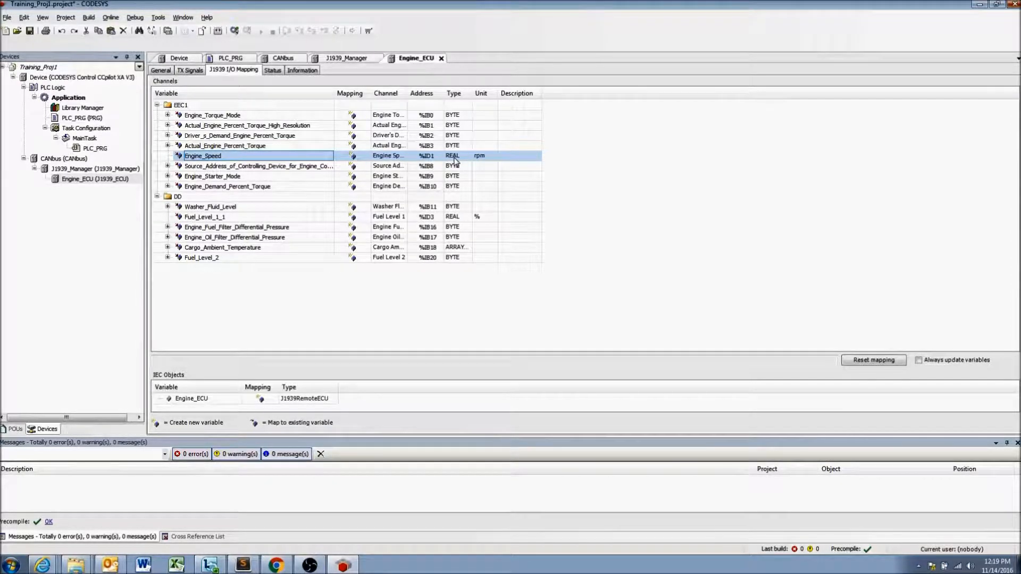
- Rename the Fuel_Level_1_1 variable in the DD group to Fuel_Level_1
{"action": "double_click", "coordinate": [210, 218]}
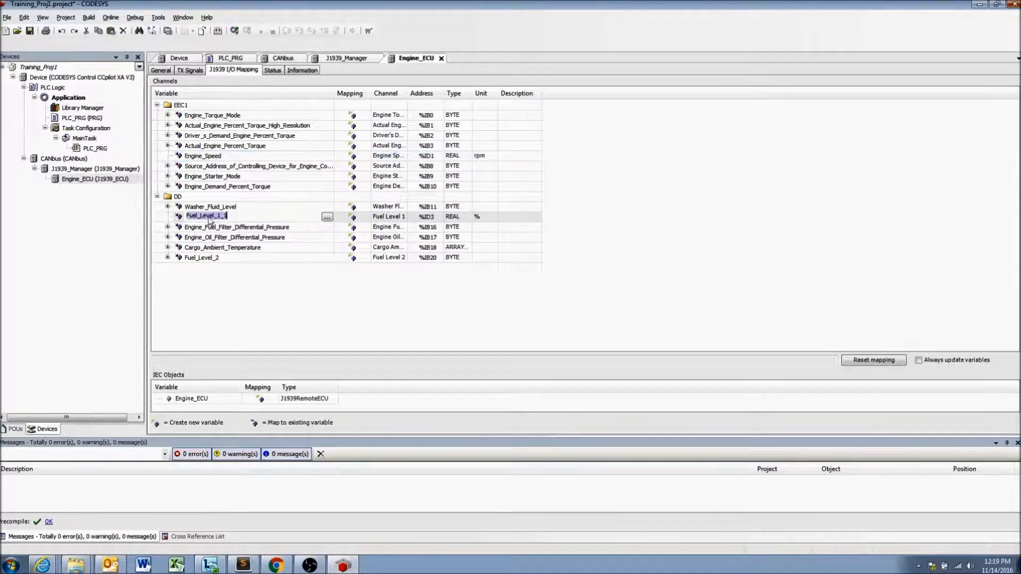
{"action": "left_click", "coordinate": [221, 216]}
{"action": "left_click_drag", "start_coordinate": [222, 216], "coordinate": [235, 215]}
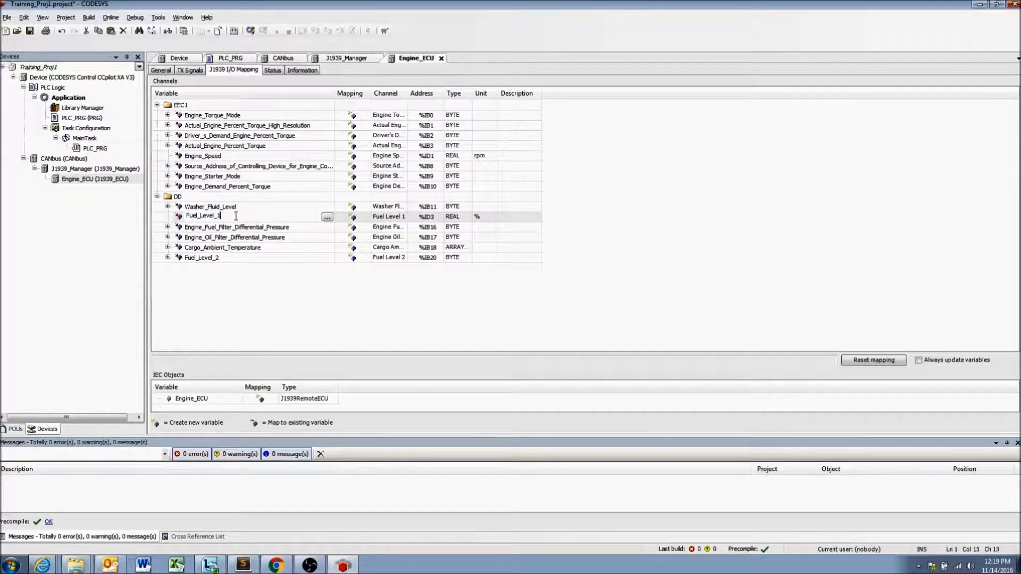
{"action": "left_click", "coordinate": [212, 228]}
{"action": "left_click", "coordinate": [215, 218]}
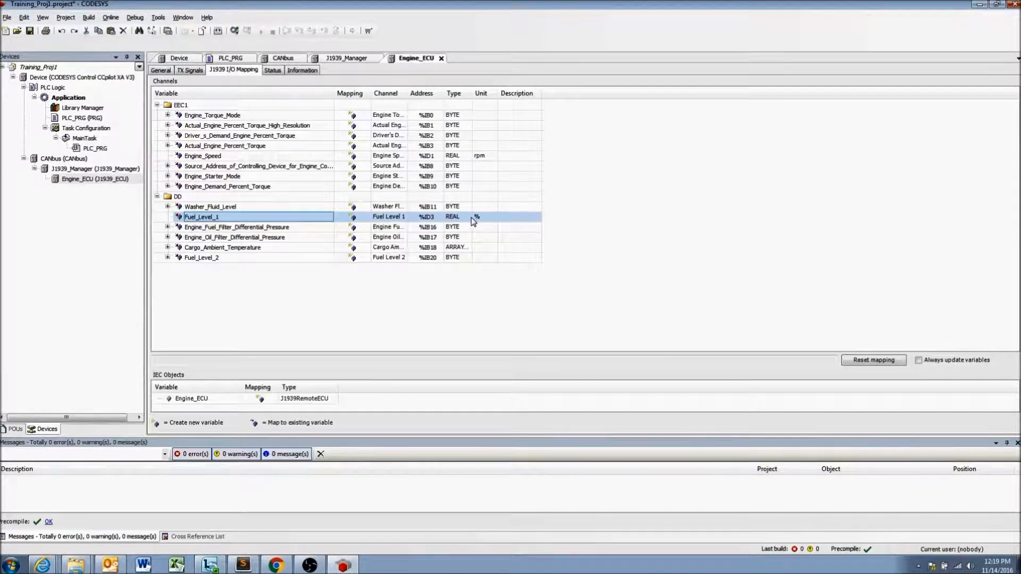
- Shorten the variable name of the Fuel Level 1 channel to Fuel_Level
{"action": "left_click", "coordinate": [214, 219]}
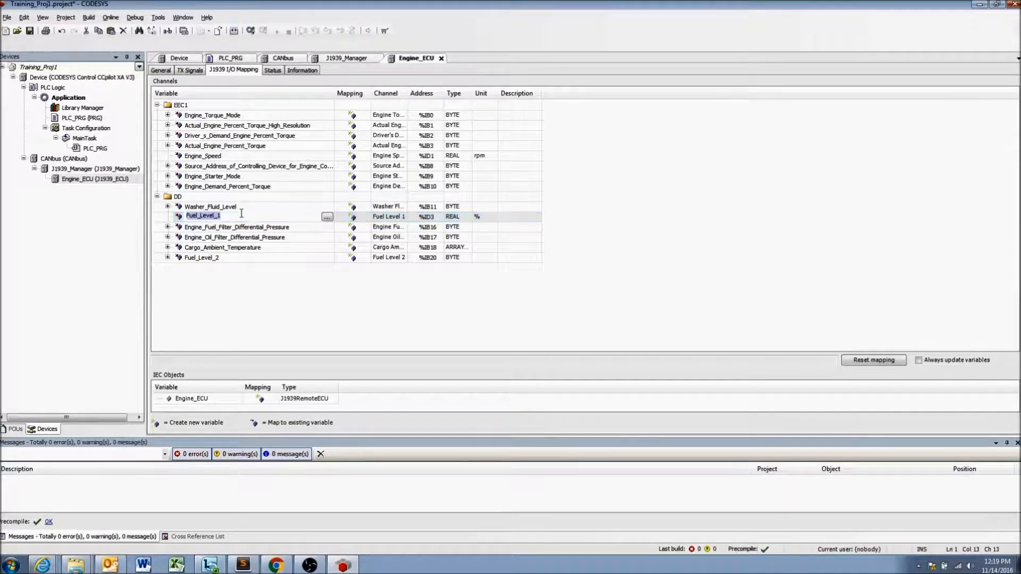
{"action": "left_click", "coordinate": [190, 218]}
{"action": "key", "text": "Return"}
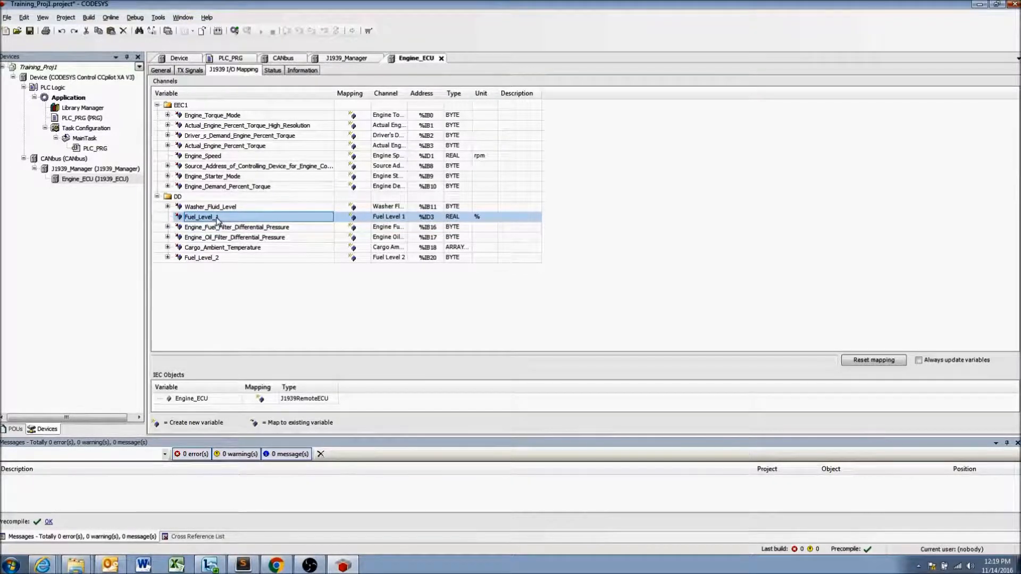
{"action": "left_click", "coordinate": [214, 222]}
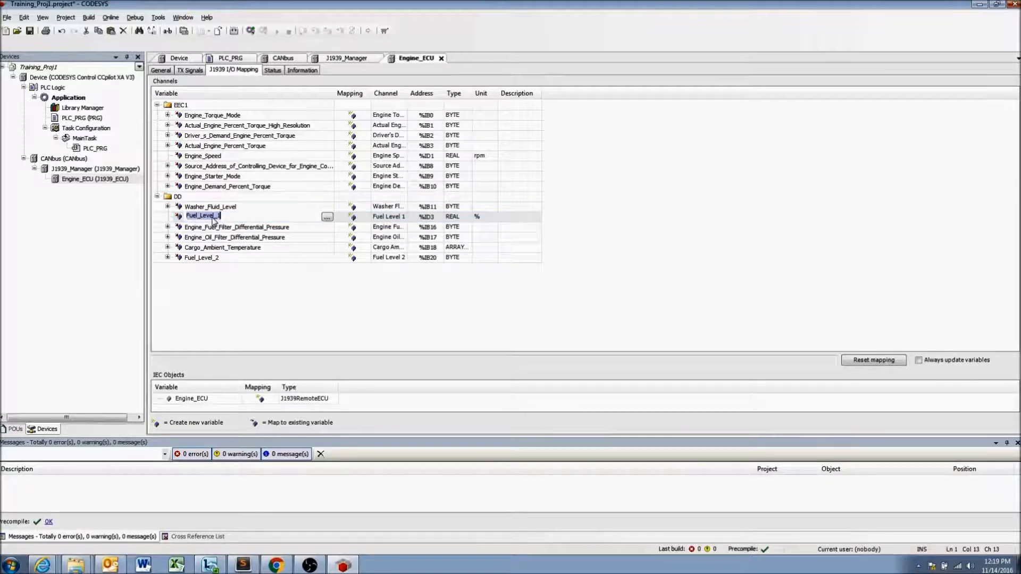
{"action": "left_click", "coordinate": [222, 215]}
{"action": "left_click", "coordinate": [238, 227]}
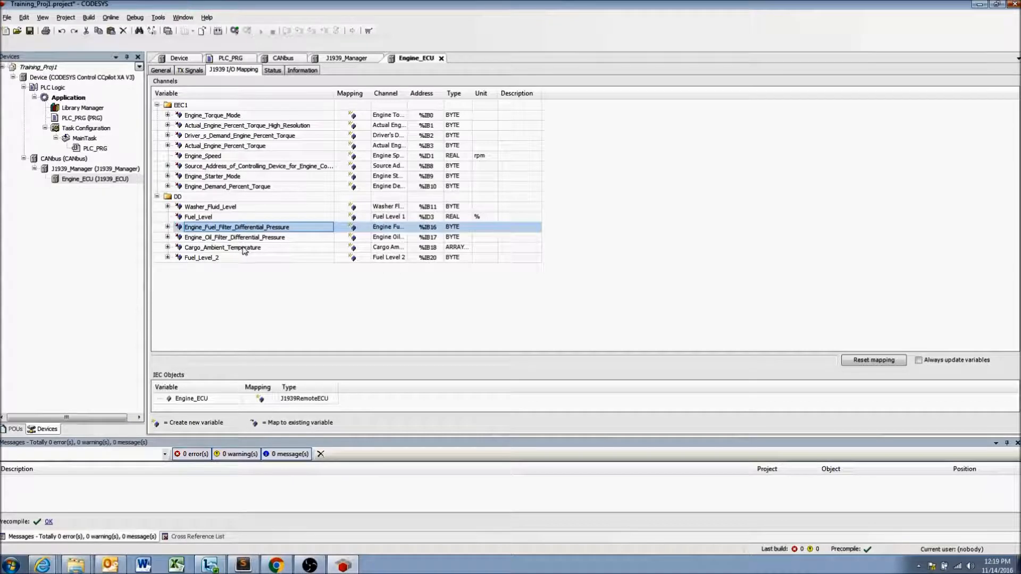
{"action": "left_click", "coordinate": [200, 220]}
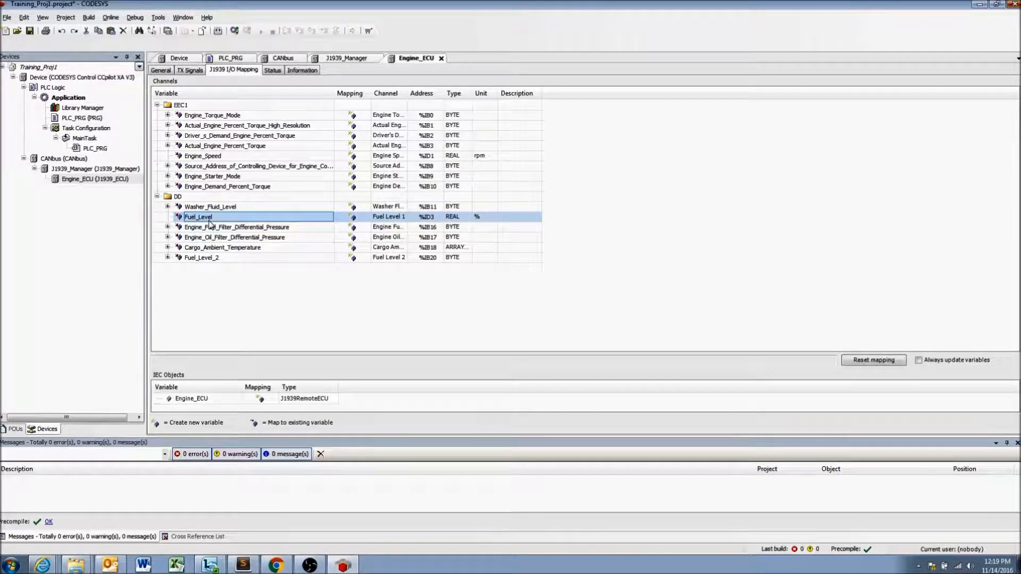
- Try renaming the Fuel Level 2 channel's variable to Fuel_Level as well
{"action": "double_click", "coordinate": [210, 259]}
{"action": "left_click", "coordinate": [217, 257]}
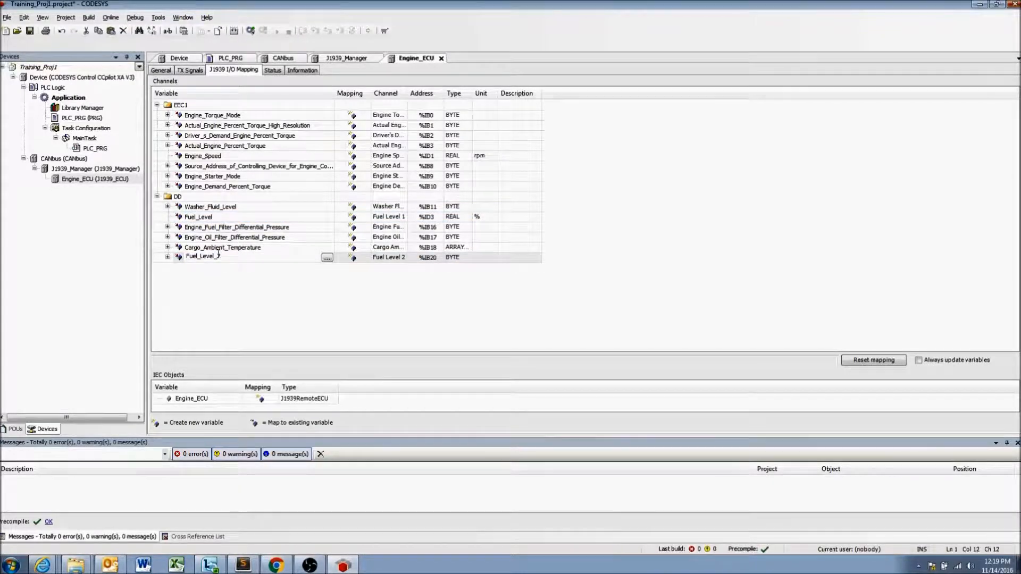
{"action": "key", "text": "BackSpace"}
{"action": "left_click", "coordinate": [220, 249]}
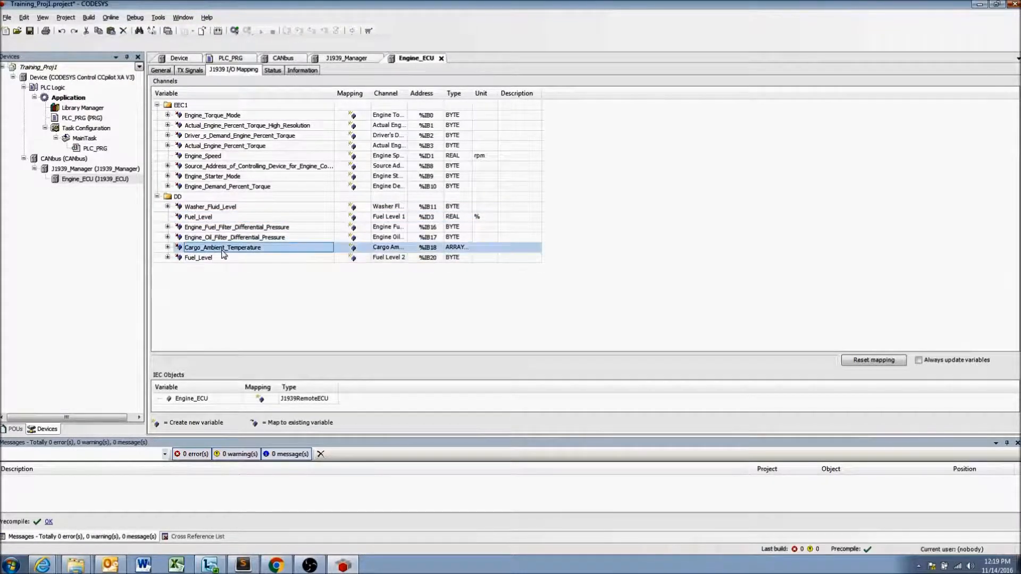
- Restore the Fuel Level 2 channel's variable name to Fuel_Level_2
{"action": "left_click", "coordinate": [216, 258]}
{"action": "left_click", "coordinate": [215, 259]}
{"action": "left_click", "coordinate": [239, 256]}
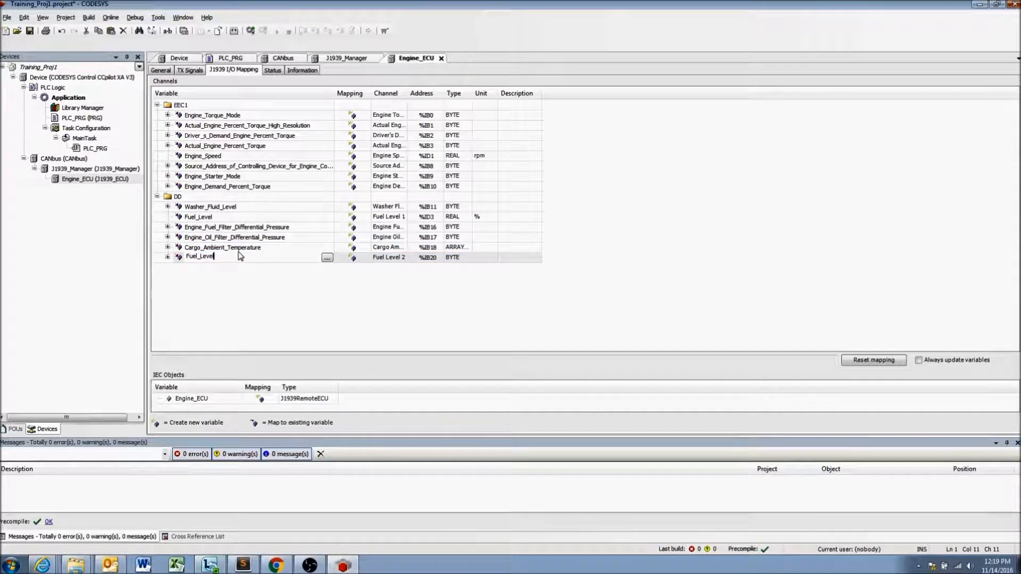
{"action": "type", "text": "_2"}
{"action": "left_click", "coordinate": [243, 239]}
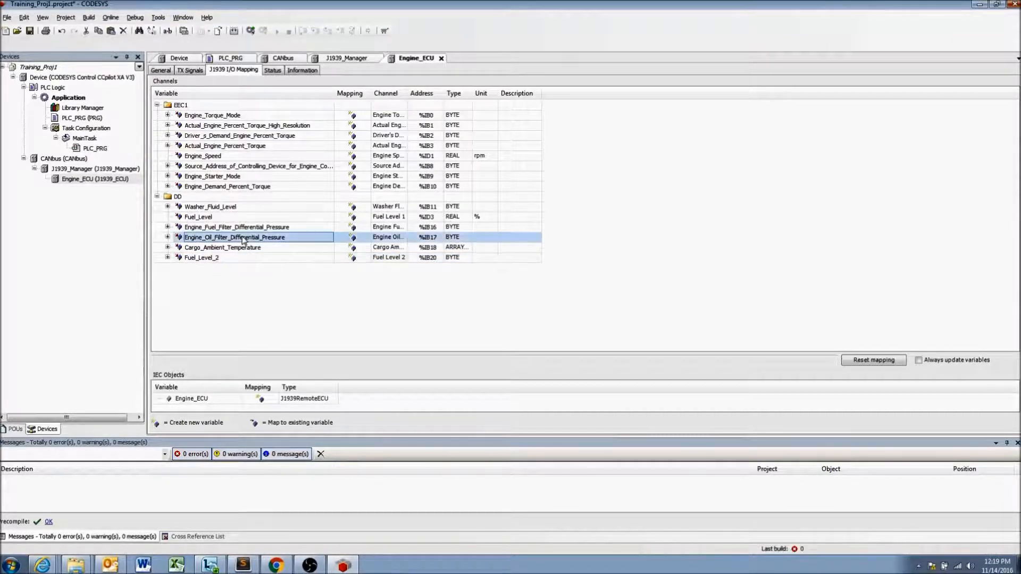
{"action": "left_click", "coordinate": [210, 261]}
- Review the mapped Fuel_Level variable and the EEC1 group in both the I/O mapping and the TX signals
{"action": "left_click", "coordinate": [226, 218]}
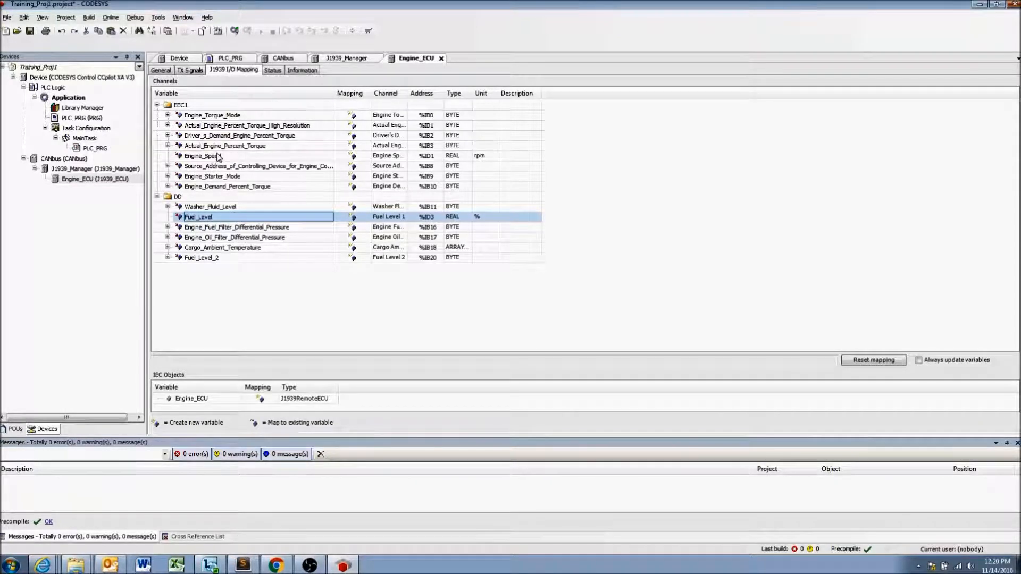
{"action": "left_click", "coordinate": [157, 106]}
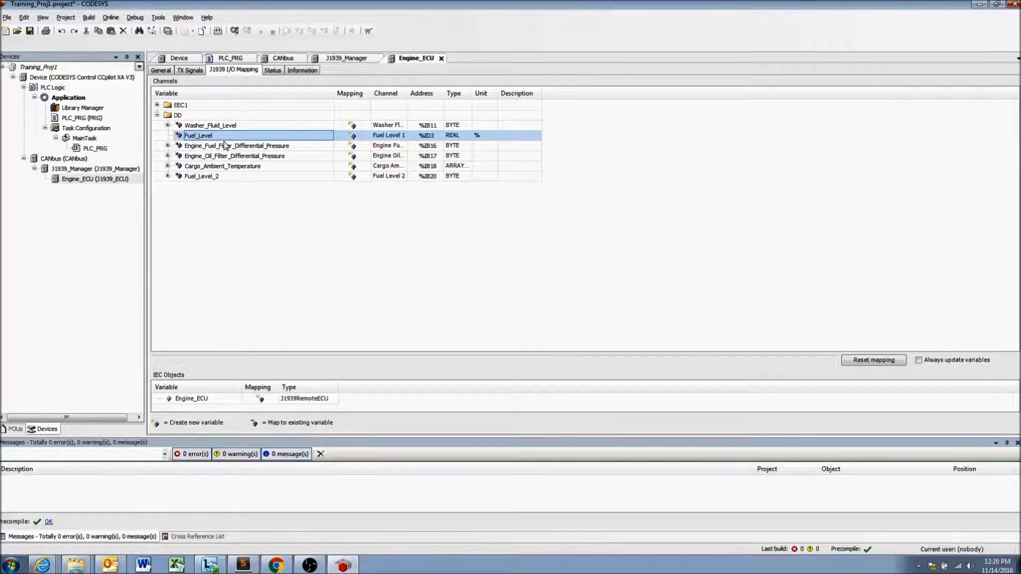
{"action": "left_click", "coordinate": [157, 105]}
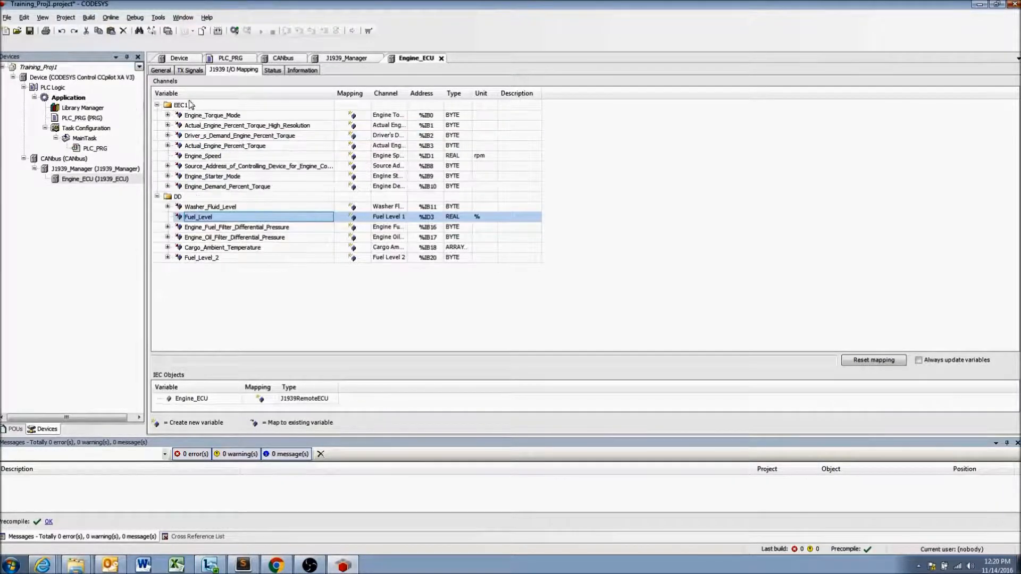
{"action": "left_click", "coordinate": [189, 70]}
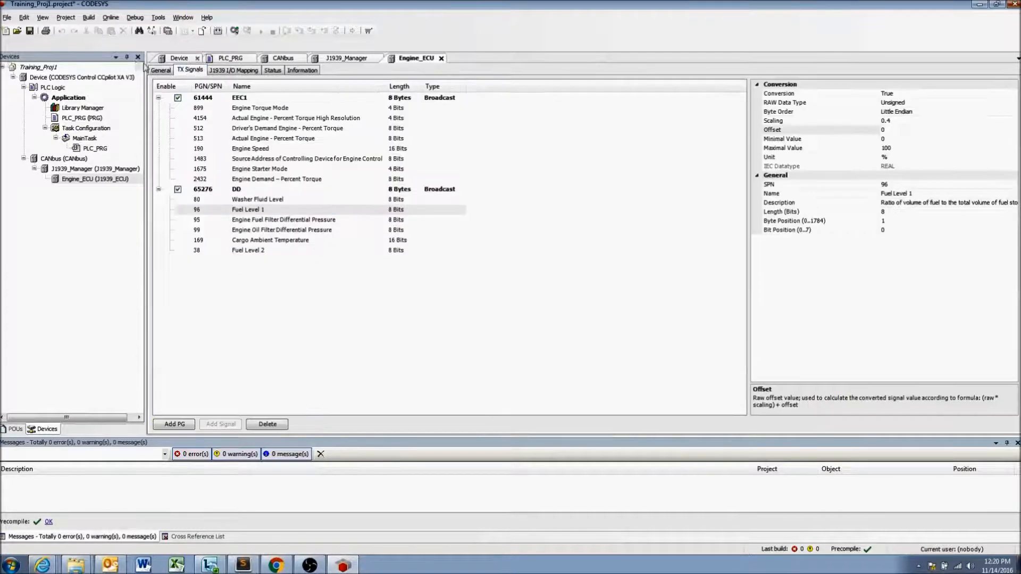
{"action": "left_click", "coordinate": [159, 98]}
{"action": "left_click", "coordinate": [159, 108]}
{"action": "left_click", "coordinate": [233, 71]}
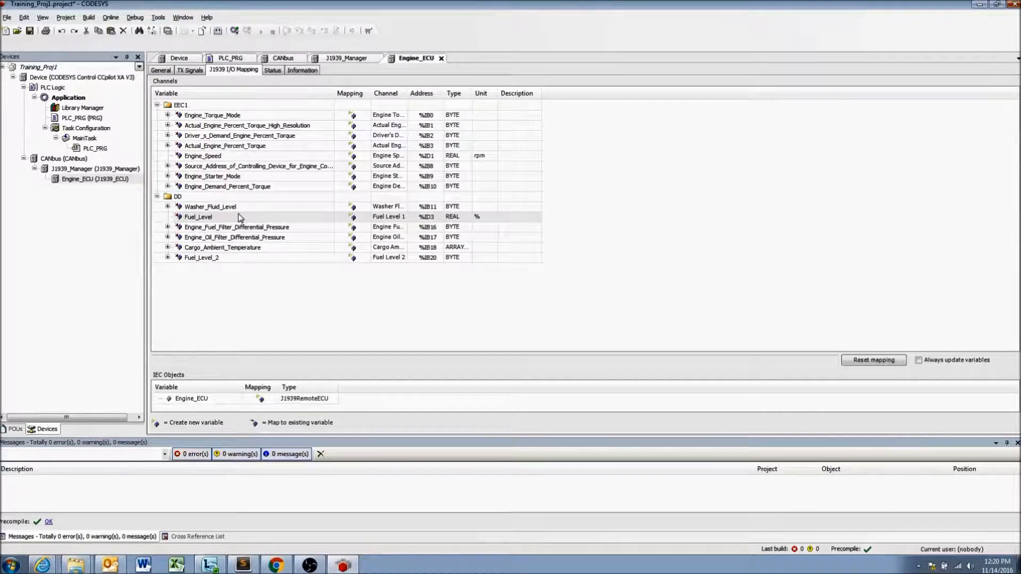
- Insert the mapped Engine_Speed variable on the first line of the PLC_PRG program code
{"action": "double_click", "coordinate": [80, 118]}
{"action": "left_click", "coordinate": [246, 197]}
{"action": "type", "text": "E"}
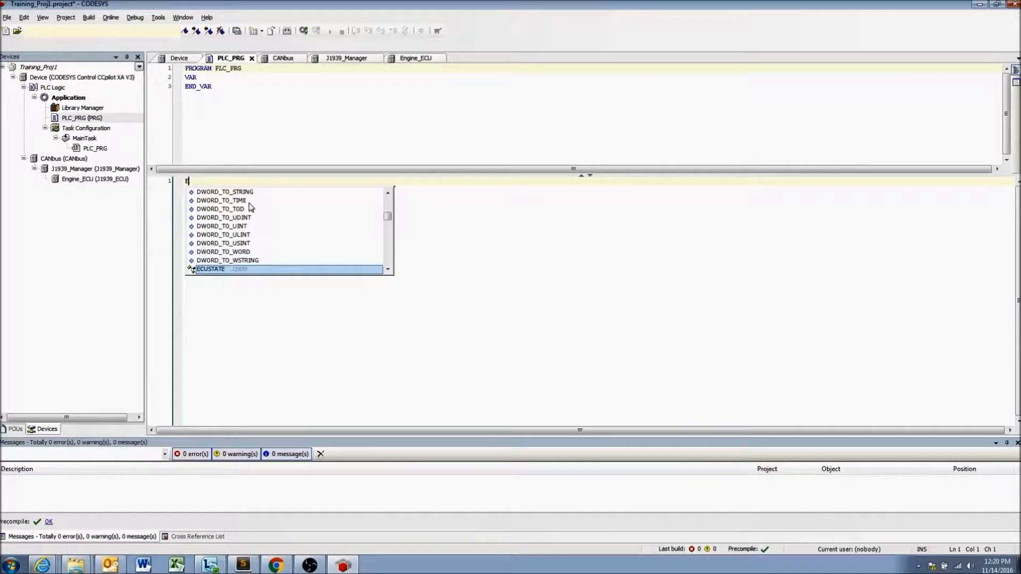
{"action": "type", "text": "ngi"}
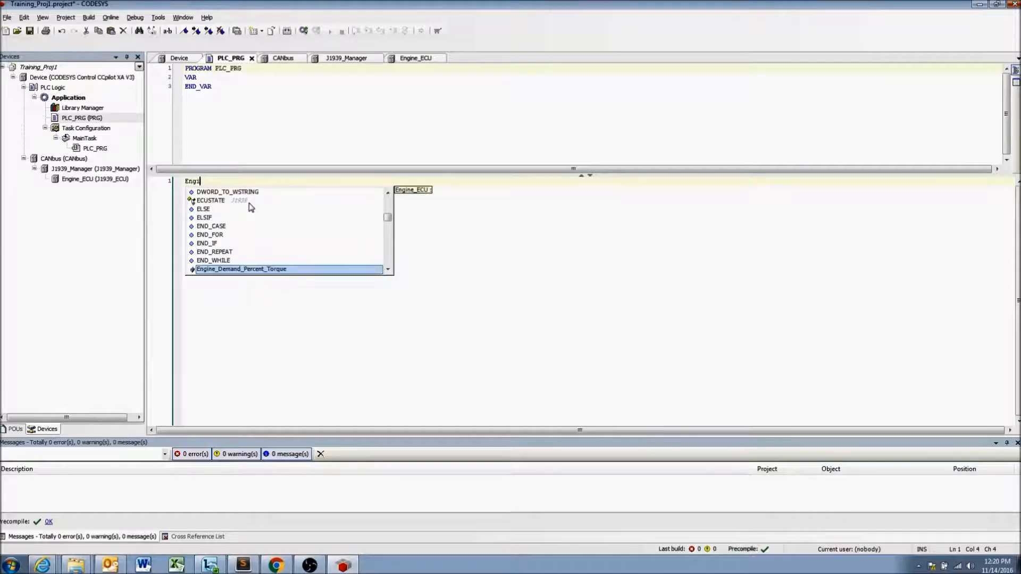
{"action": "type", "text": "ne_Sp"}
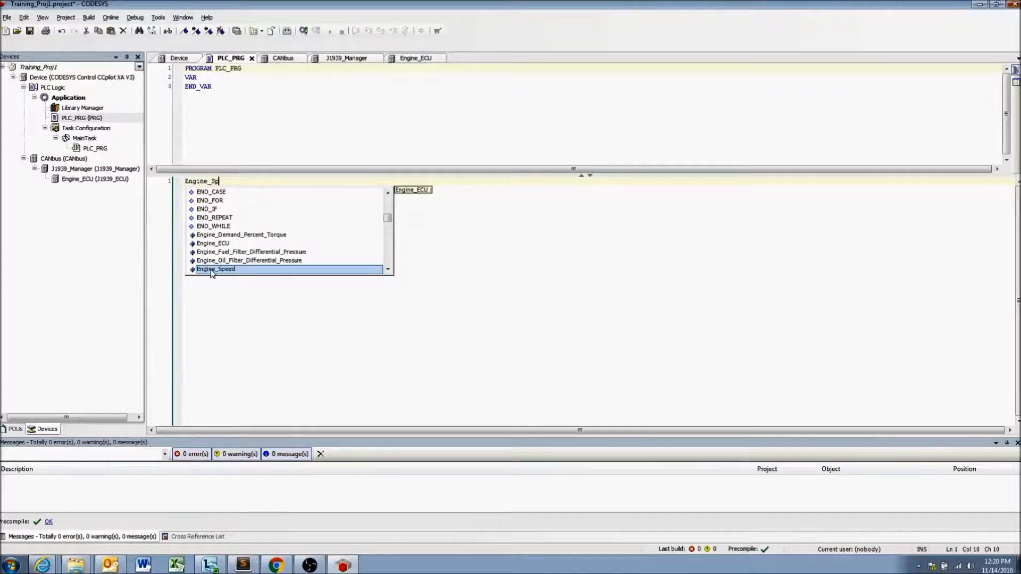
{"action": "double_click", "coordinate": [212, 270]}
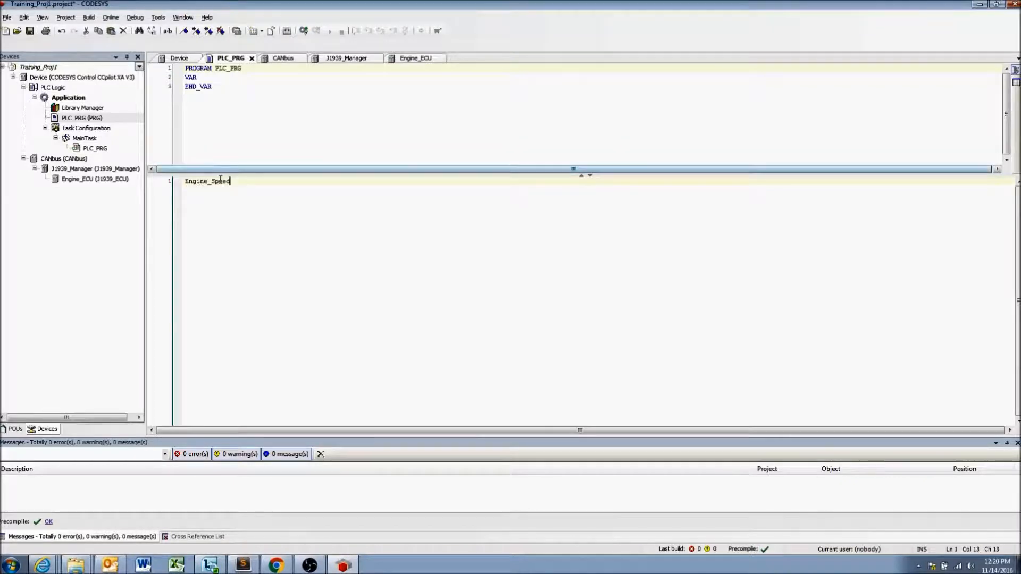
{"action": "left_click_drag", "start_coordinate": [247, 176], "coordinate": [151, 190]}
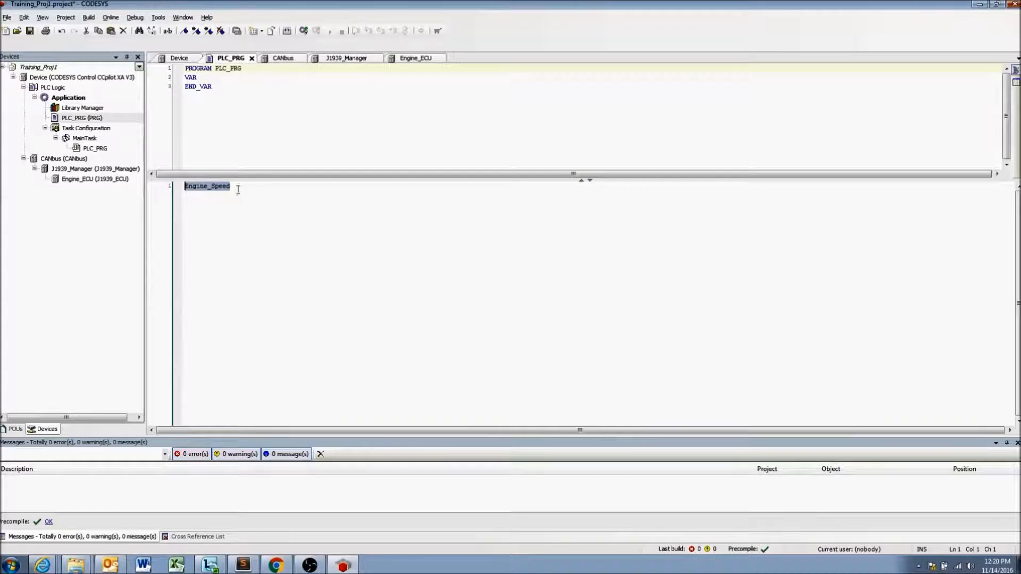
{"action": "left_click", "coordinate": [238, 190]}
{"action": "left_click_drag", "start_coordinate": [231, 186], "coordinate": [185, 186]}
- Start a new custom parameter group in the TX signals of Engine_ECU
{"action": "double_click", "coordinate": [73, 179]}
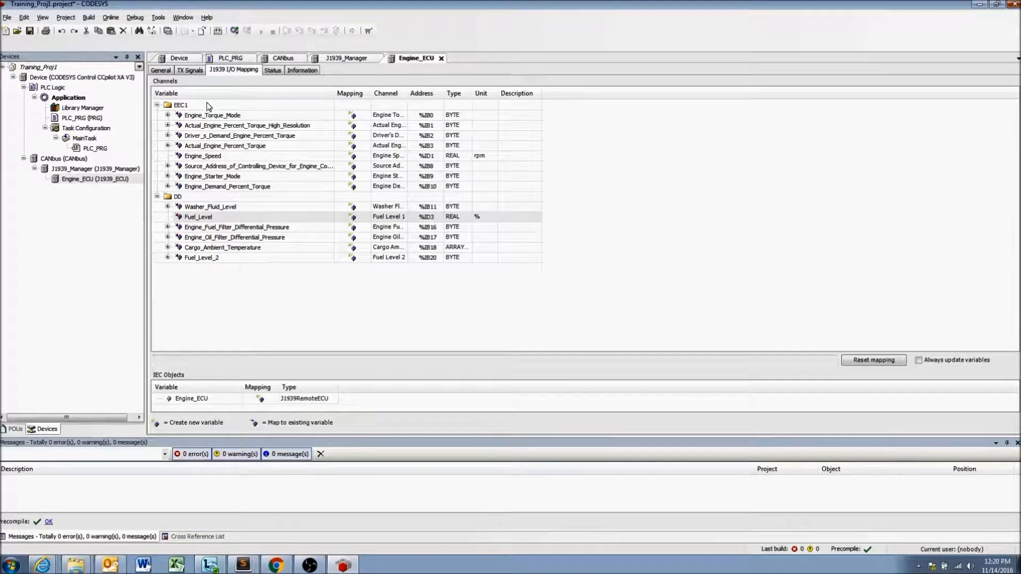
{"action": "left_click", "coordinate": [185, 71]}
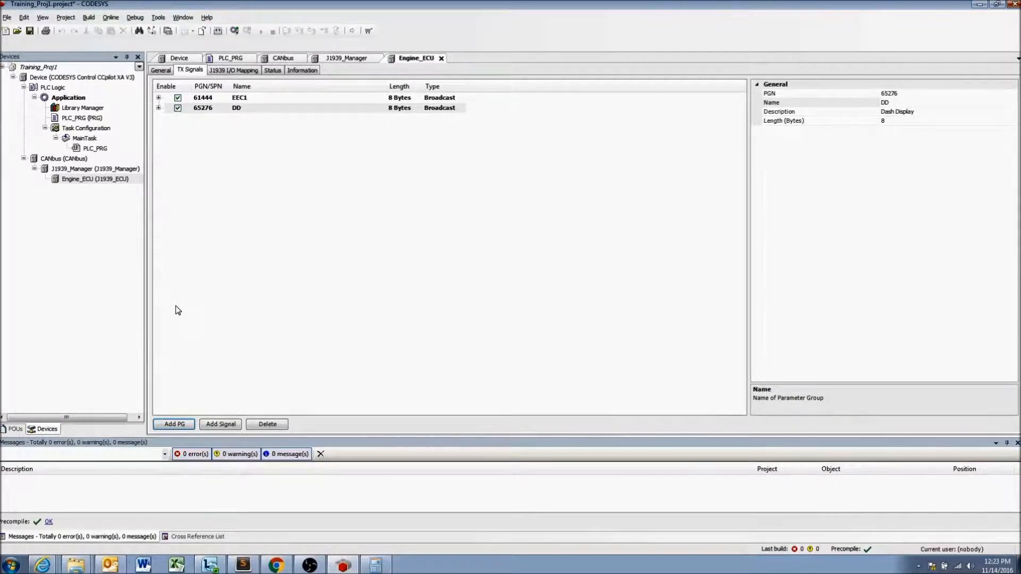
{"action": "left_click", "coordinate": [175, 424]}
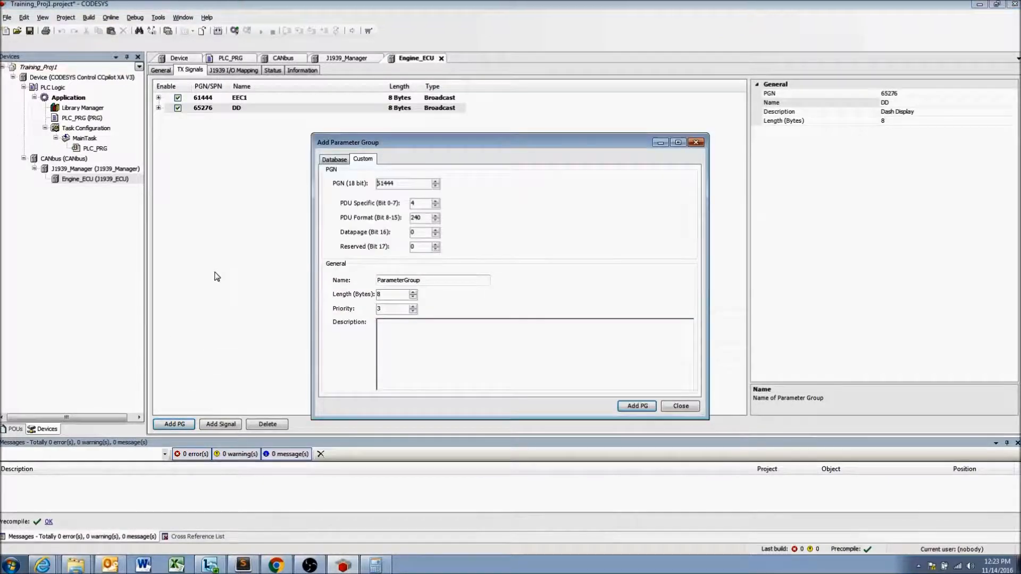
{"action": "left_click", "coordinate": [324, 161]}
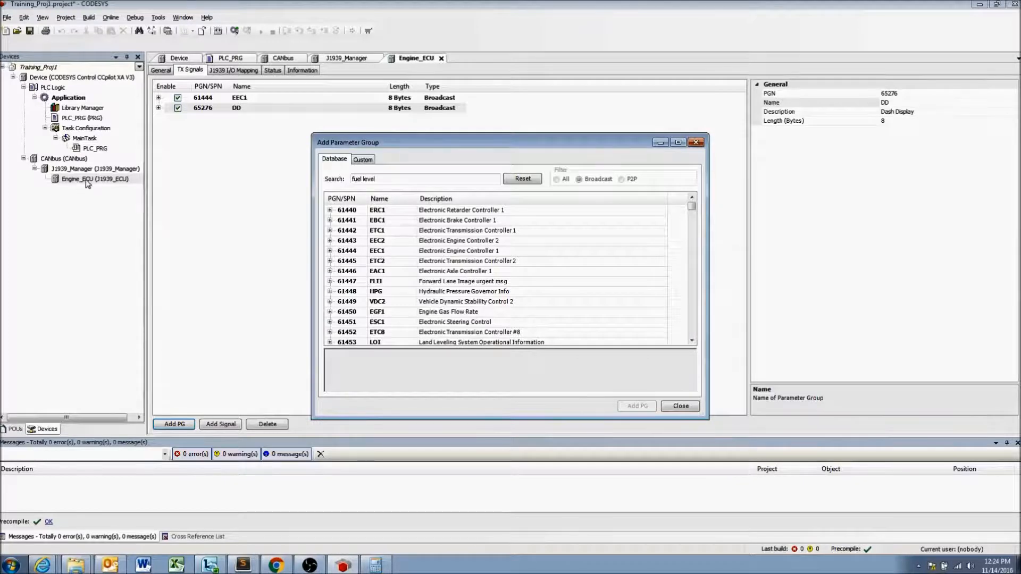
{"action": "left_click", "coordinate": [369, 161]}
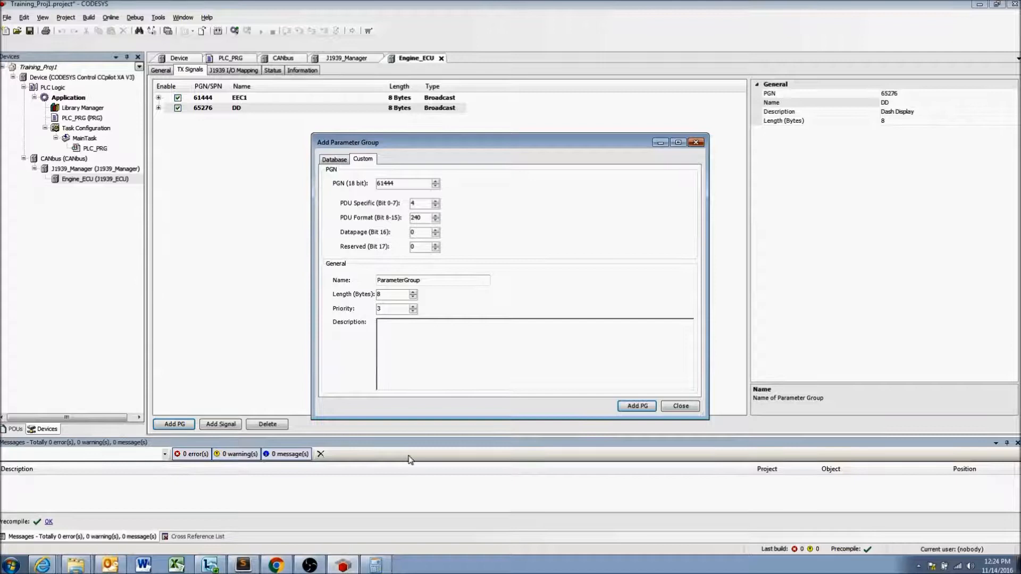
- Switch to Calculator and convert the hexadecimal value FF20 to decimal
{"action": "left_click", "coordinate": [378, 565]}
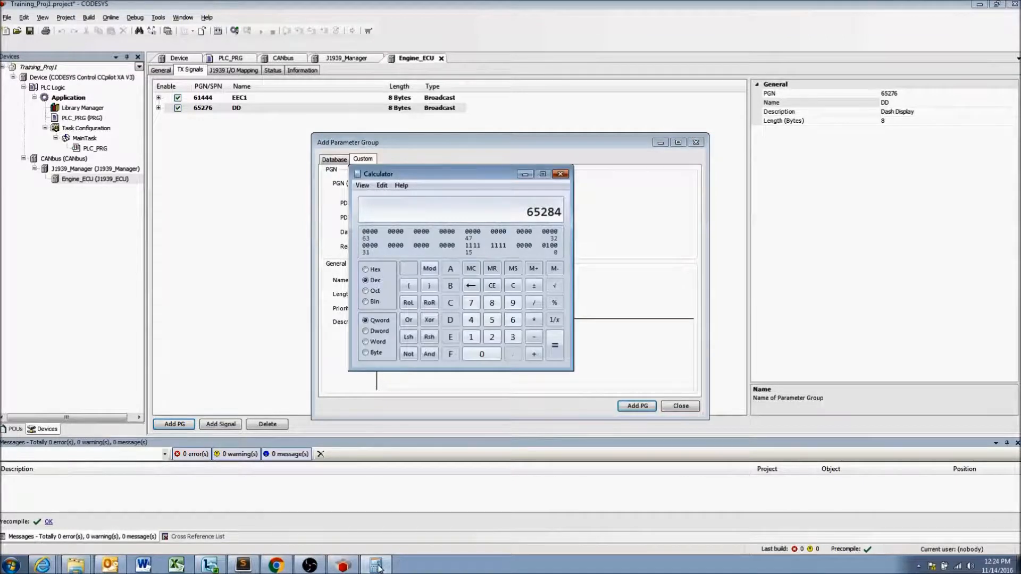
{"action": "left_click", "coordinate": [365, 269]}
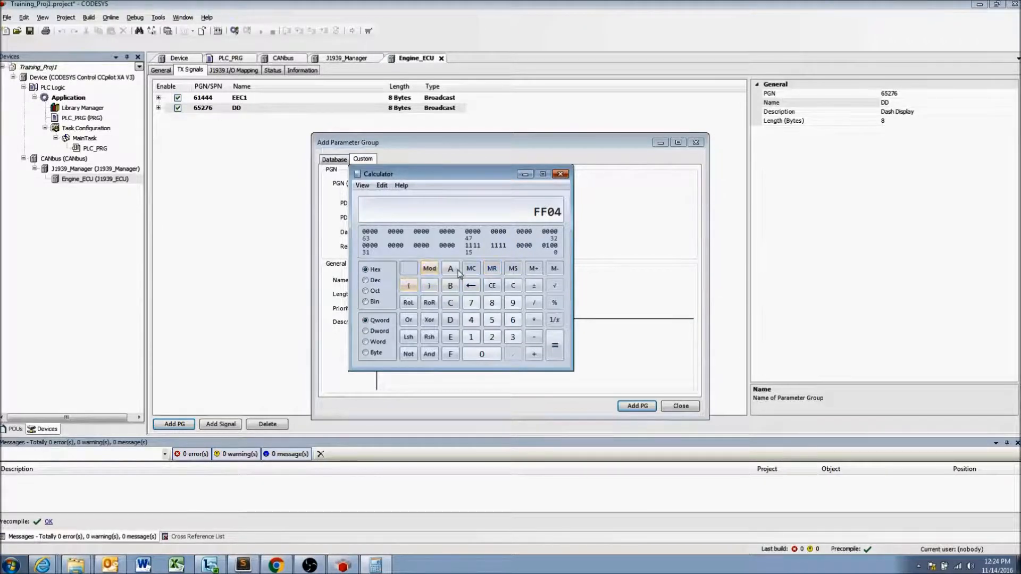
{"action": "left_click", "coordinate": [492, 286]}
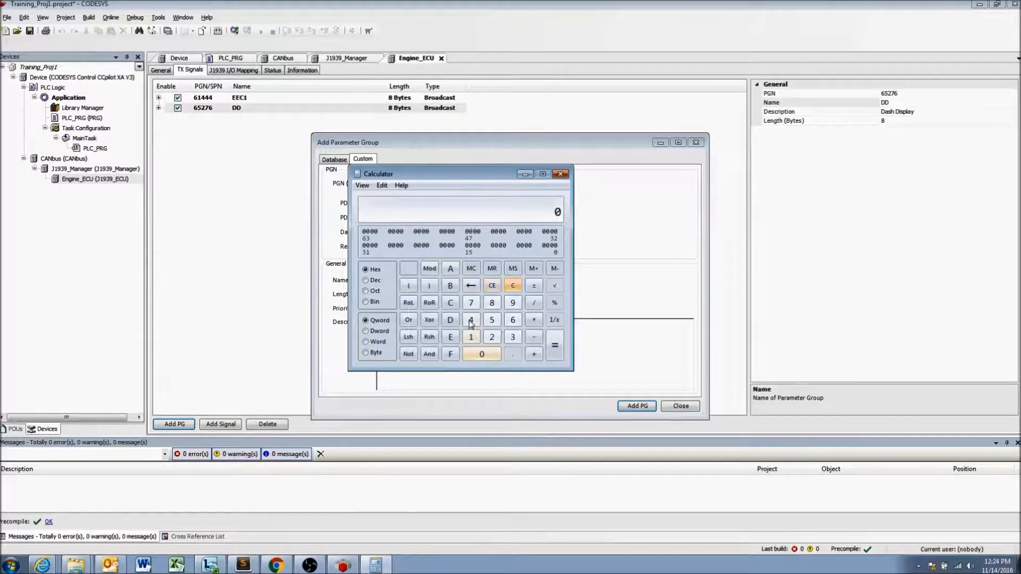
{"action": "left_click", "coordinate": [450, 353]}
{"action": "left_click", "coordinate": [451, 354]}
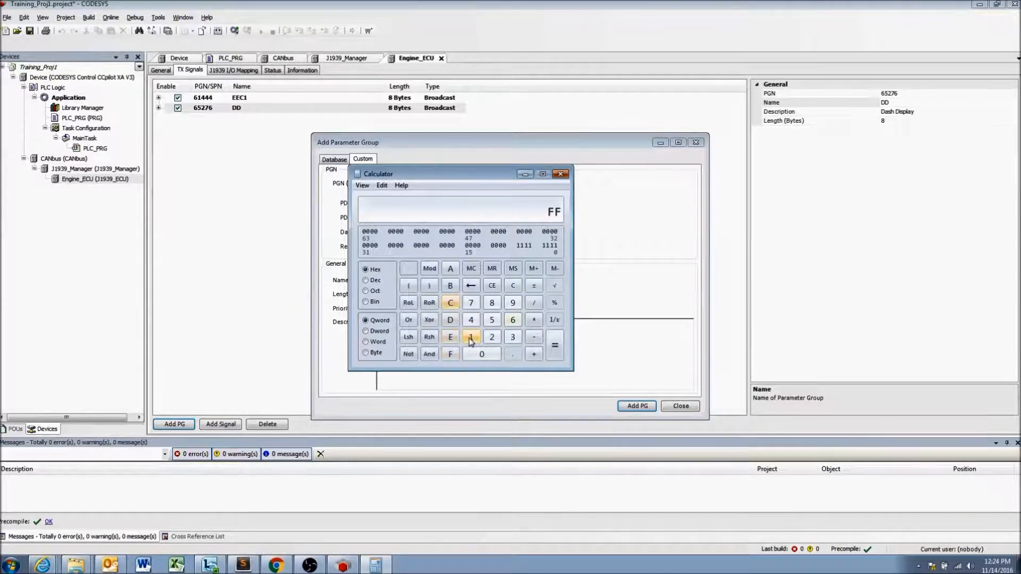
{"action": "left_click", "coordinate": [491, 338]}
{"action": "left_click", "coordinate": [482, 354]}
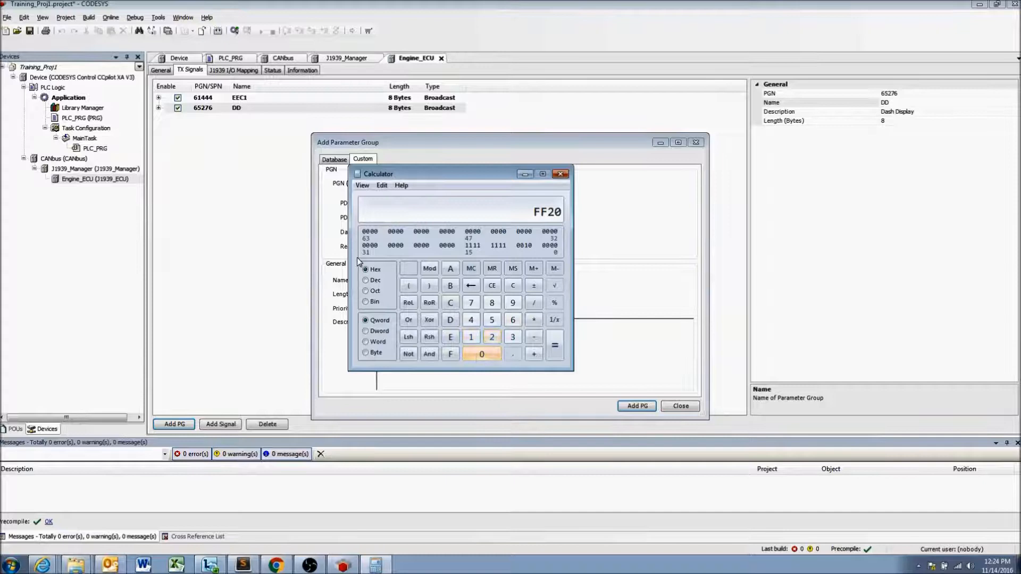
{"action": "left_click", "coordinate": [366, 280]}
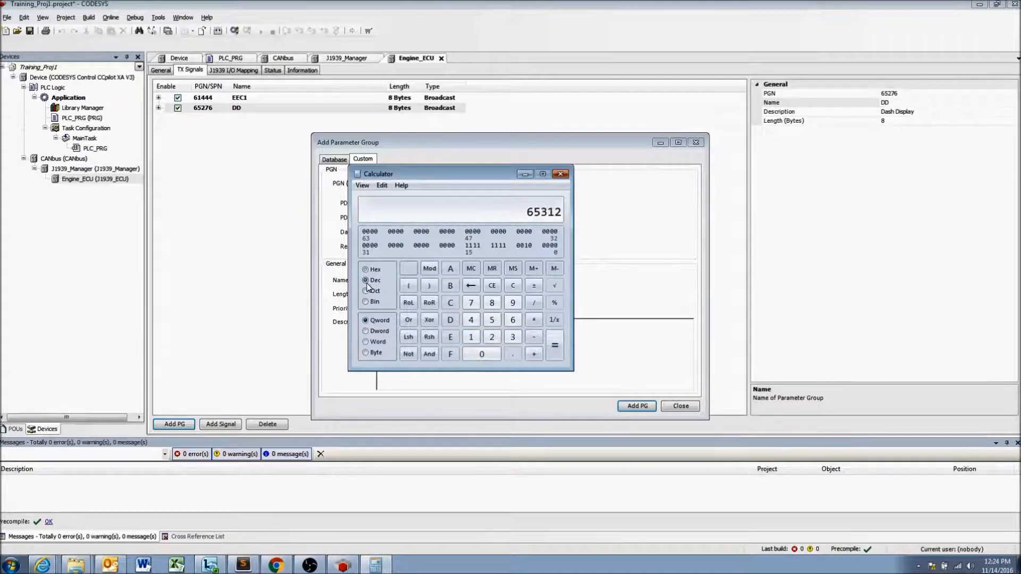
- Return to the Add Parameter Group dialog and set the custom group's PGN to 65312
{"action": "left_click", "coordinate": [482, 148]}
{"action": "left_click_drag", "start_coordinate": [395, 183], "coordinate": [365, 185]}
{"action": "type", "text": "65312"}
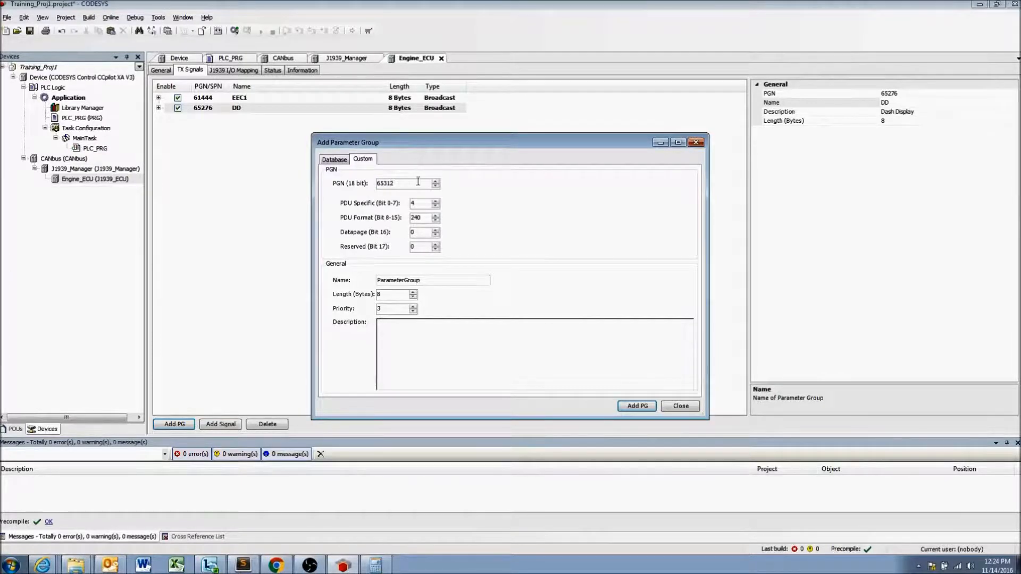
{"action": "left_click", "coordinate": [419, 204]}
{"action": "left_click", "coordinate": [423, 218]}
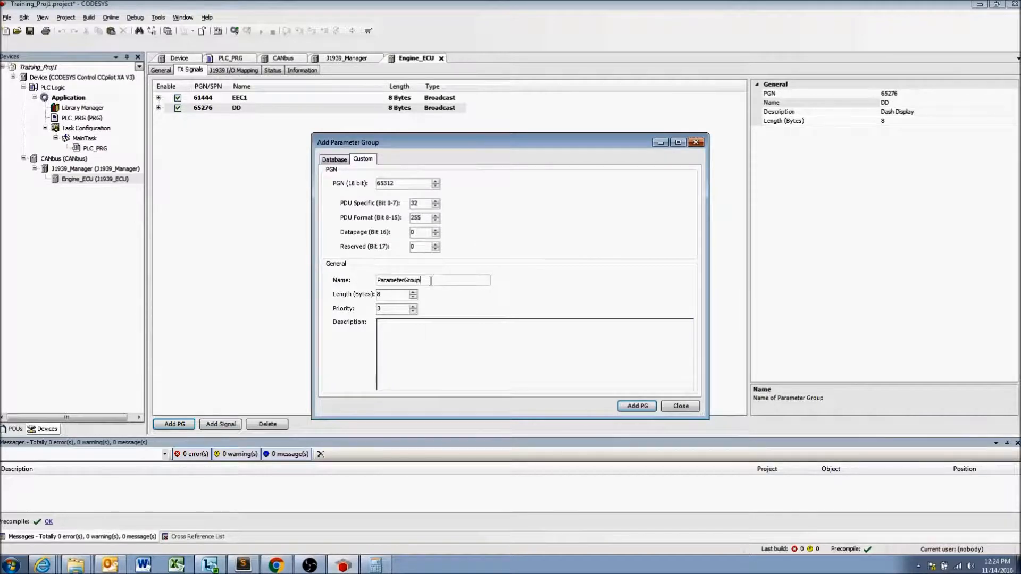
- Name the custom parameter group CustomPGN and set its priority to 4
{"action": "double_click", "coordinate": [395, 280]}
{"action": "type", "text": "CustomPGN"}
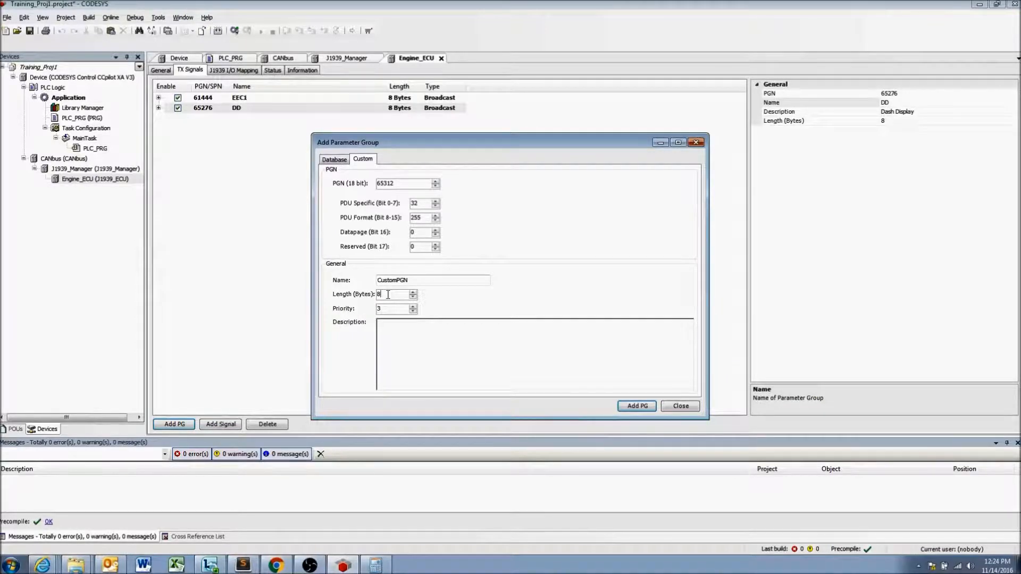
{"action": "left_click", "coordinate": [413, 313]}
{"action": "left_click", "coordinate": [414, 312]}
{"action": "left_click", "coordinate": [413, 307]}
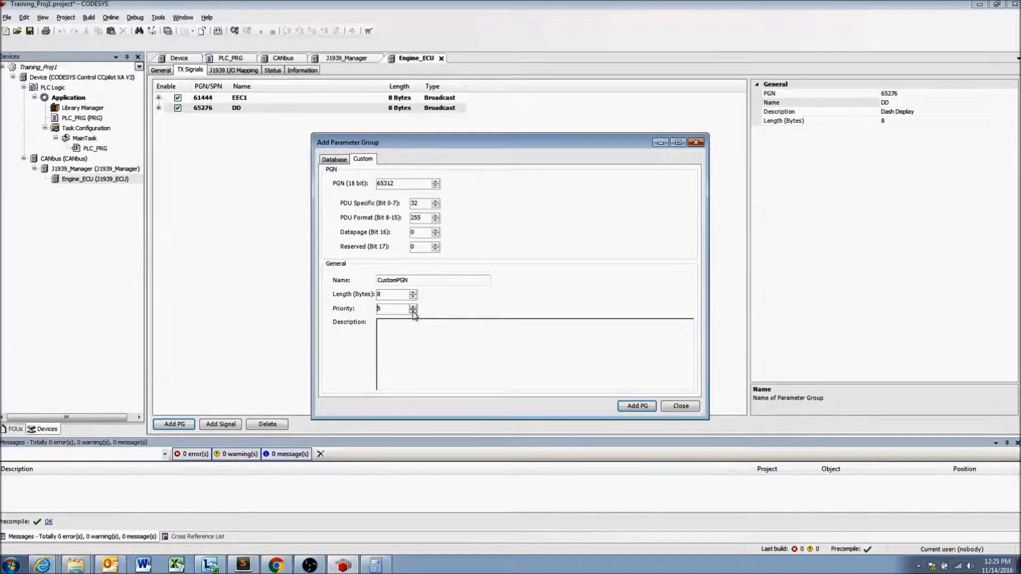
{"action": "left_click", "coordinate": [412, 307]}
{"action": "left_click", "coordinate": [412, 307]}
{"action": "left_click", "coordinate": [413, 312]}
{"action": "left_click", "coordinate": [413, 306]}
- Describe the custom group as "custom PGN- includes tempurature" and add it to Engine_ECU's TX signals
{"action": "left_click", "coordinate": [515, 323]}
{"action": "type", "text": "custom PGN"}
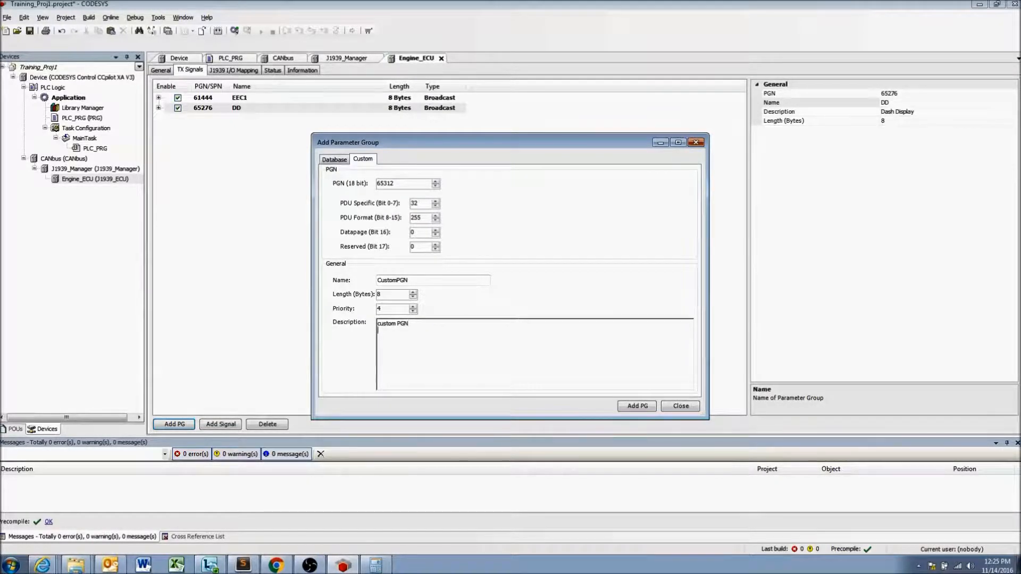
{"action": "key", "text": "Return"}
{"action": "type", "text": "urature"}
{"action": "left_click", "coordinate": [642, 406]}
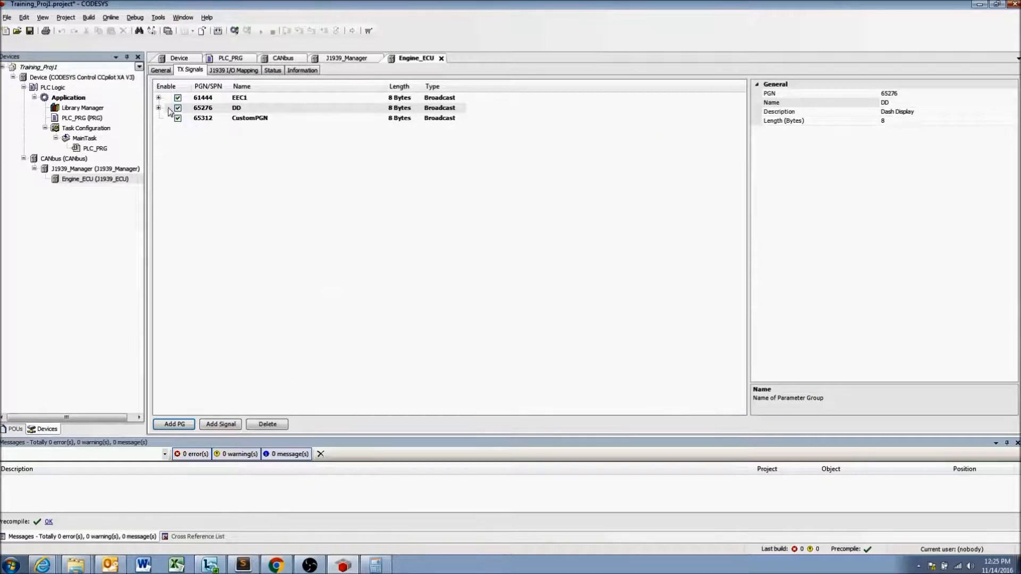
- Examine the properties of CustomPGN and the signals contained in the DD group for comparison
{"action": "left_click", "coordinate": [253, 119]}
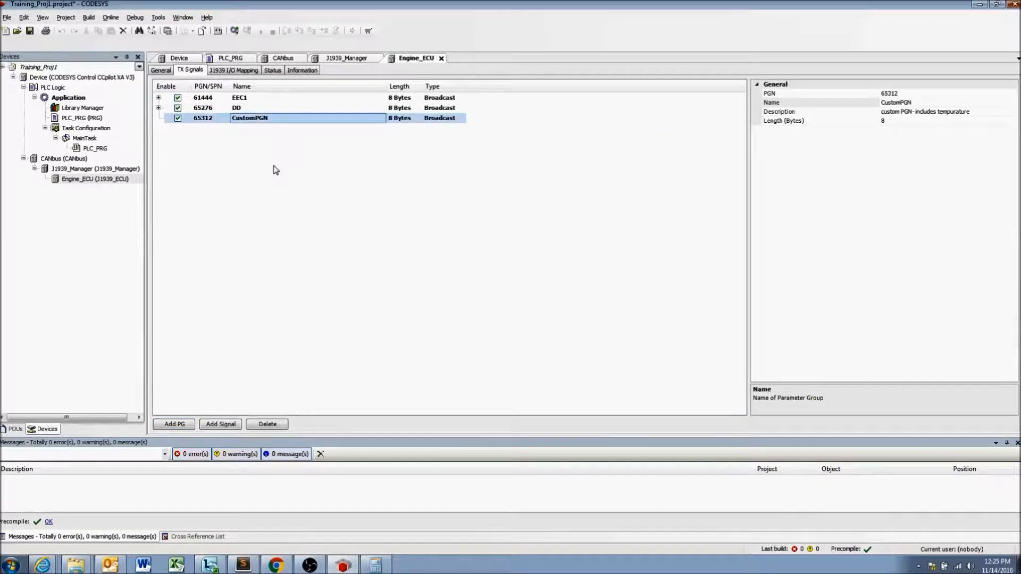
{"action": "left_click", "coordinate": [158, 108]}
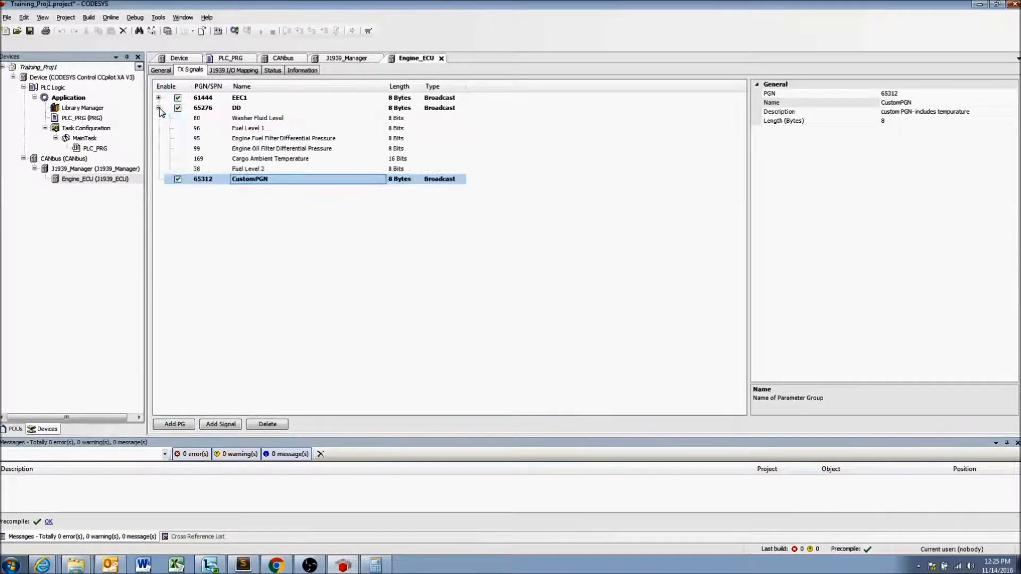
{"action": "left_click", "coordinate": [158, 108]}
{"action": "left_click", "coordinate": [159, 109]}
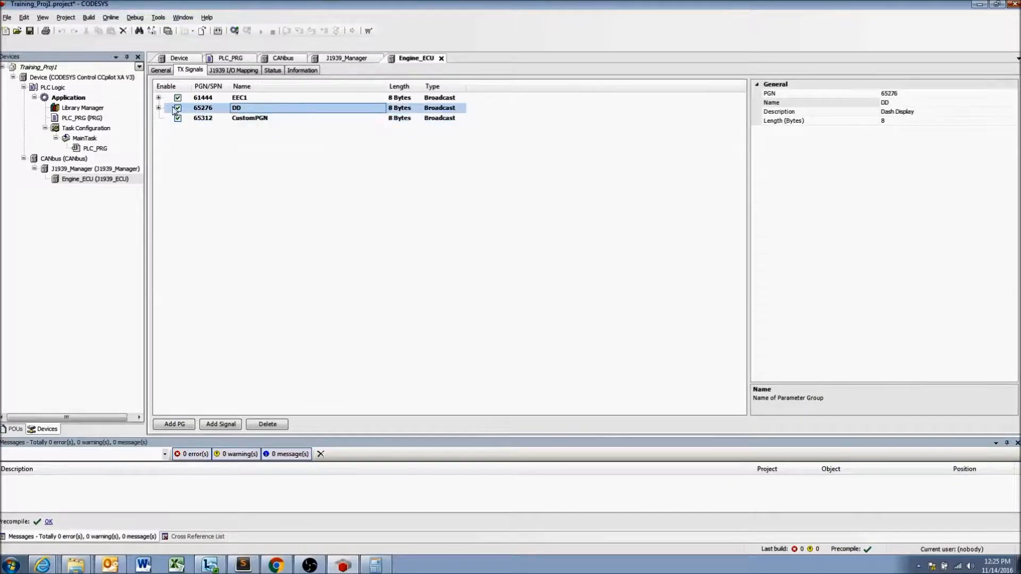
{"action": "left_click", "coordinate": [158, 108]}
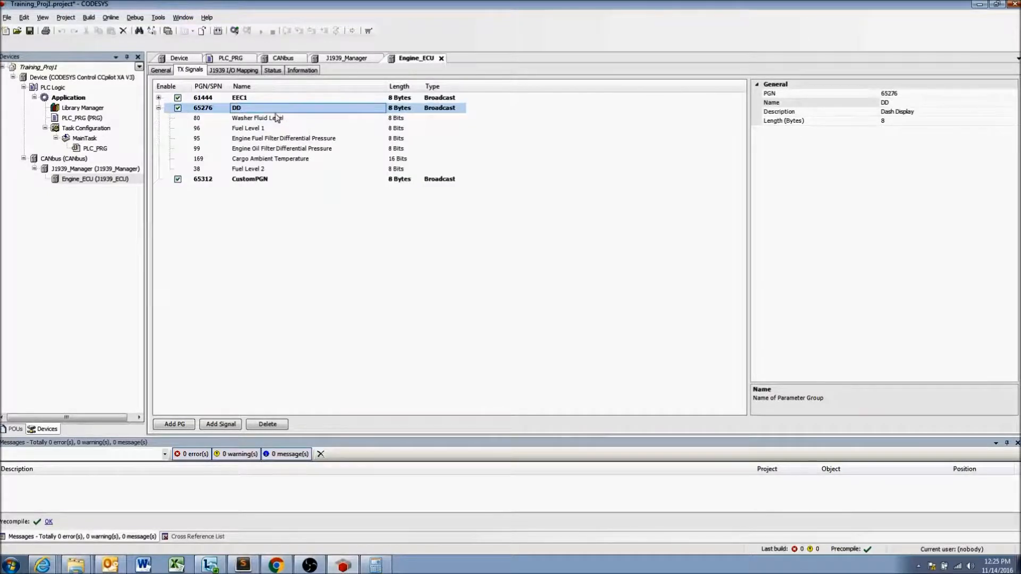
{"action": "left_click", "coordinate": [159, 108]}
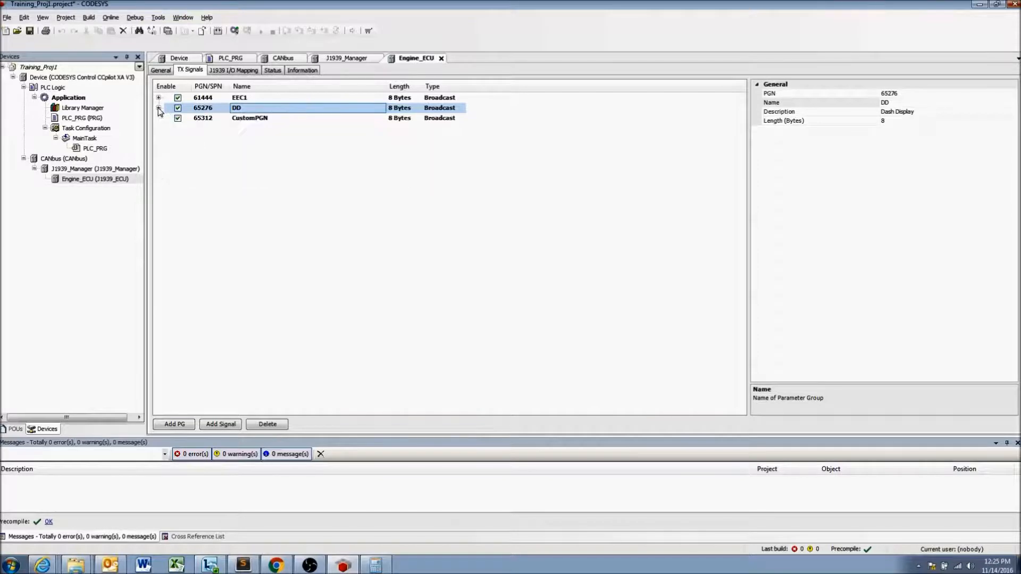
- Search the signal database for "engine speed" and add the Engine Speed signal, SPN 190, to CustomPGN
{"action": "left_click", "coordinate": [228, 117]}
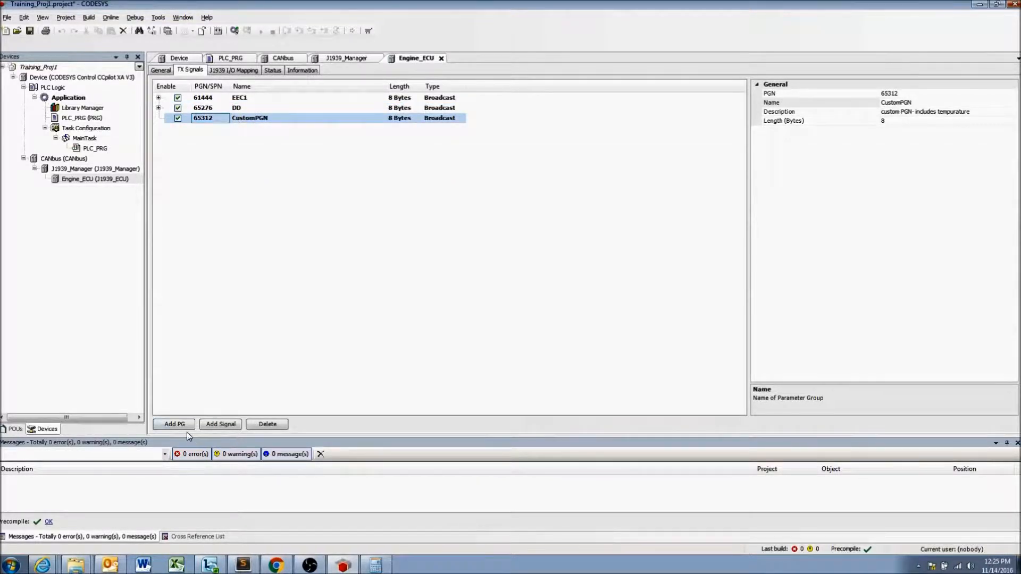
{"action": "left_click", "coordinate": [227, 427]}
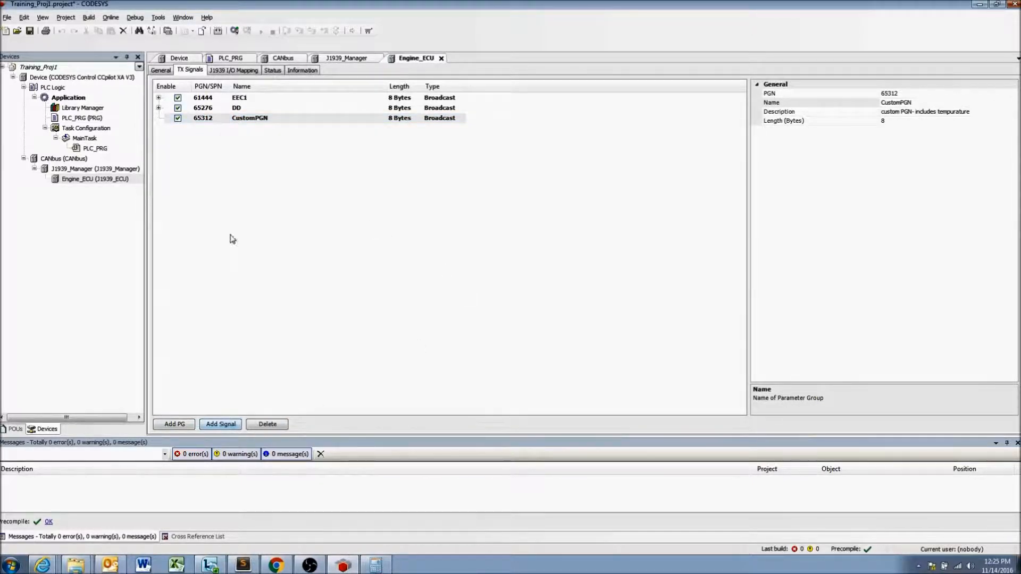
{"action": "left_click", "coordinate": [236, 428]}
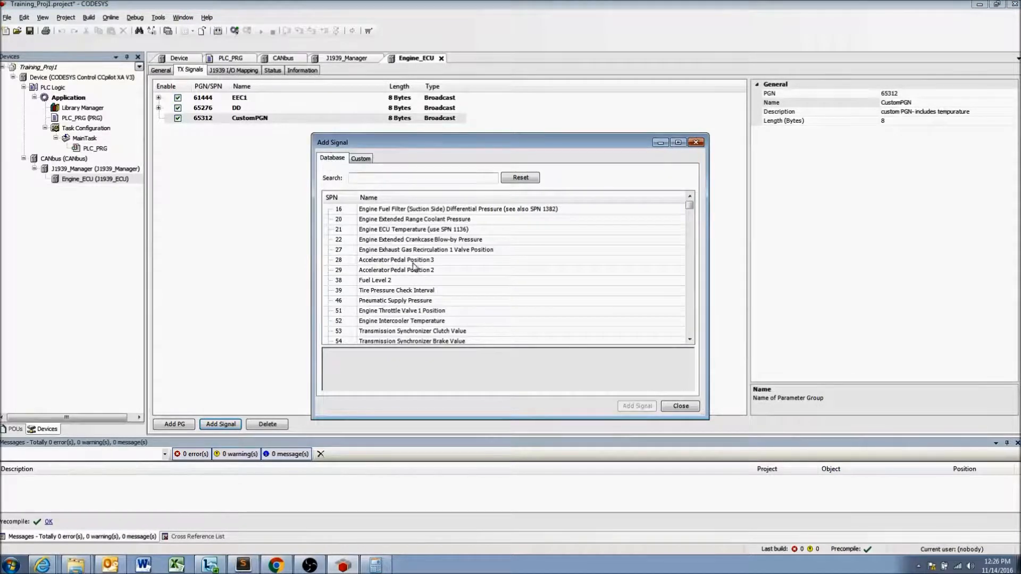
{"action": "left_click", "coordinate": [368, 178]}
{"action": "type", "text": "engine speed"}
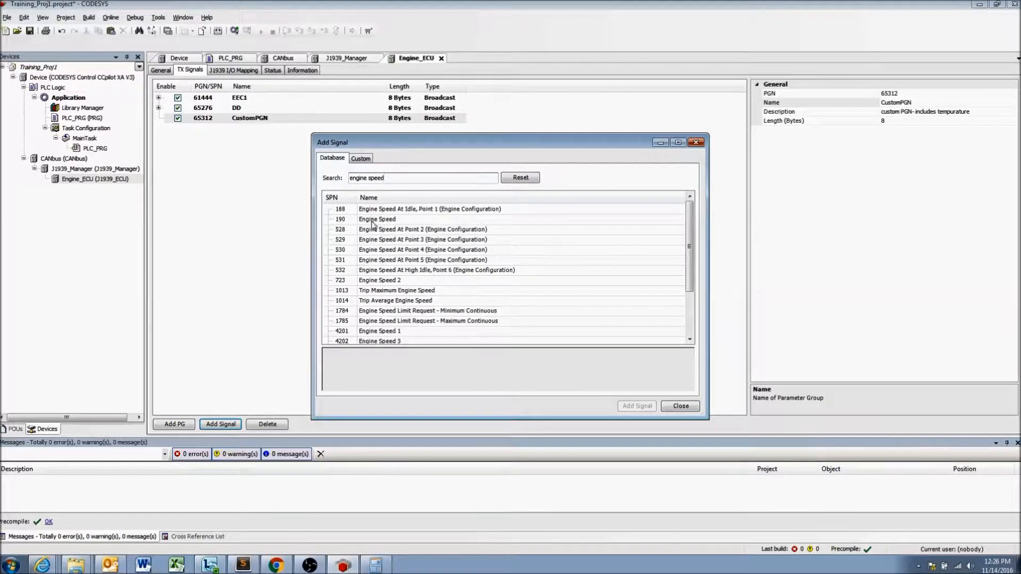
{"action": "left_click", "coordinate": [373, 219]}
{"action": "left_click", "coordinate": [401, 292]}
{"action": "left_click", "coordinate": [398, 280]}
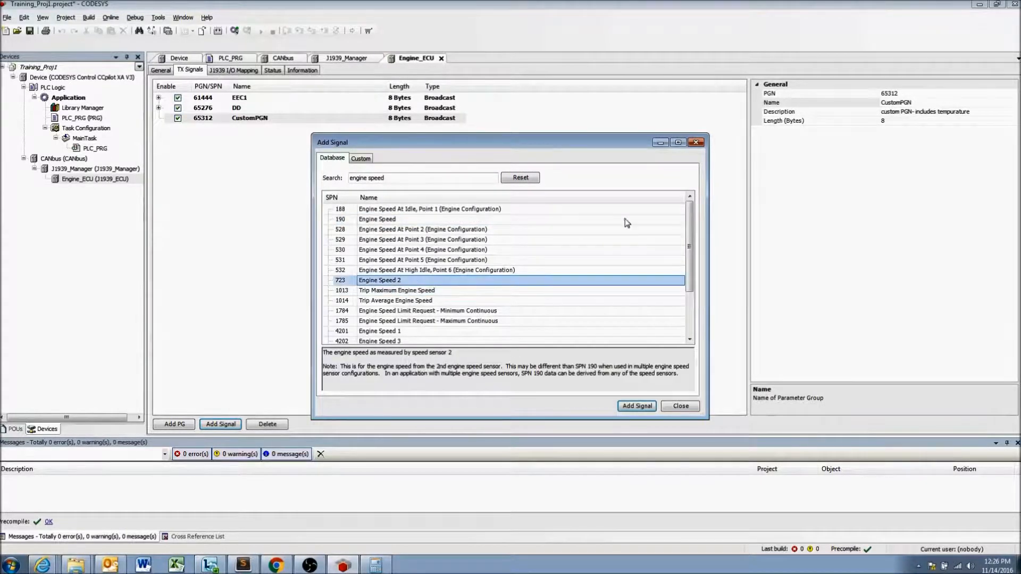
{"action": "mouse_move", "coordinate": [688, 227]}
{"action": "left_mouse_down"}
{"action": "mouse_move", "coordinate": [689, 273]}
{"action": "mouse_move", "coordinate": [687, 210]}
{"action": "left_mouse_up"}
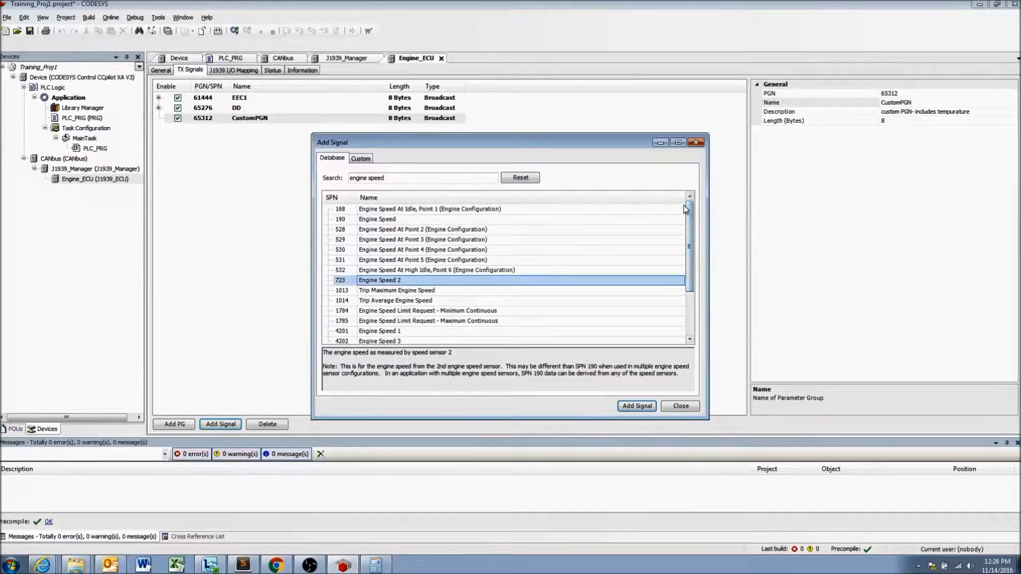
{"action": "left_click", "coordinate": [383, 221]}
{"action": "left_click", "coordinate": [638, 405]}
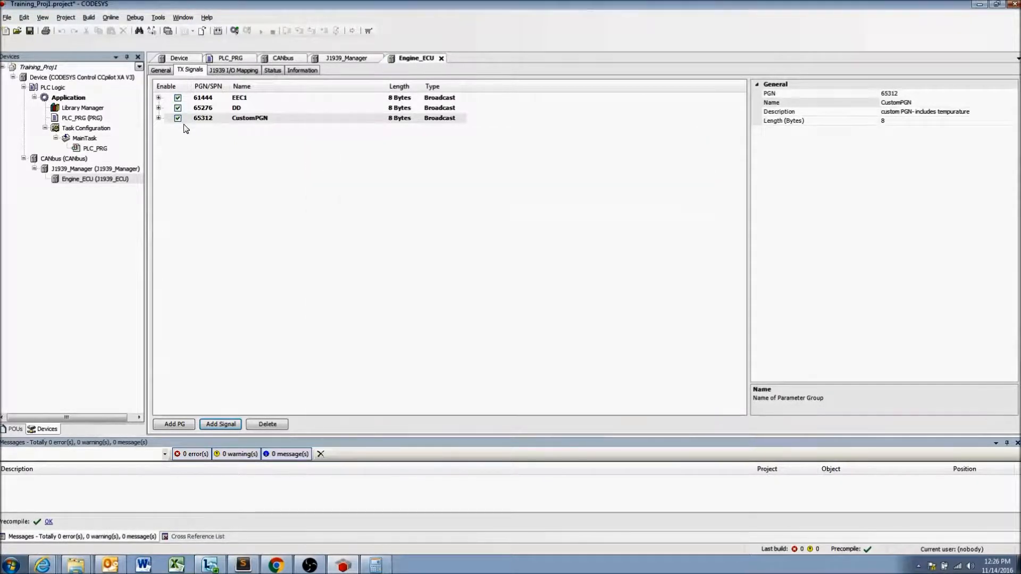
- Search the signal database for "fuel level" and add Fuel Level 1, SPN 96, to CustomPGN
{"action": "left_click", "coordinate": [219, 424]}
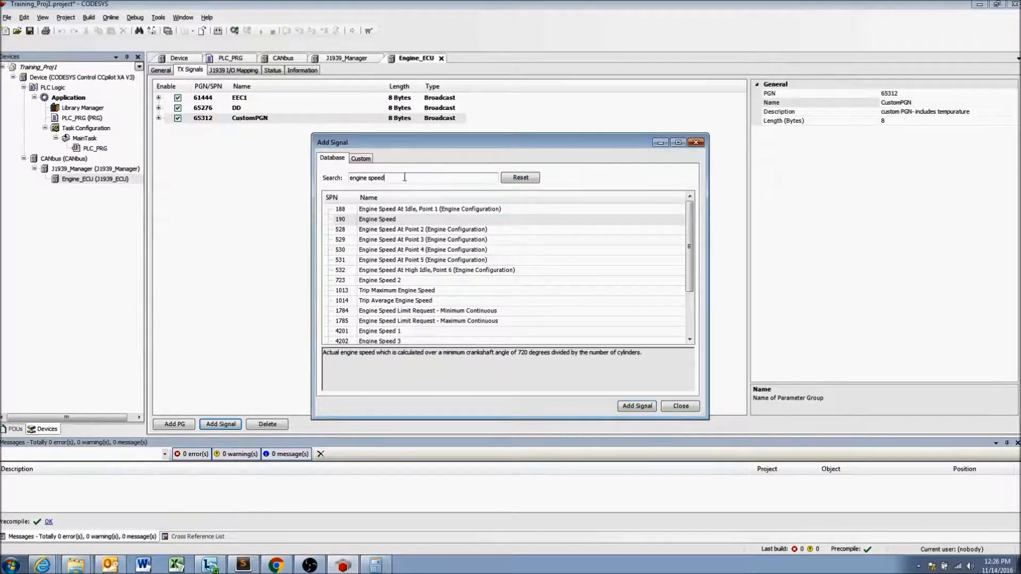
{"action": "type", "text": "fuel"}
{"action": "left_click", "coordinate": [363, 219]}
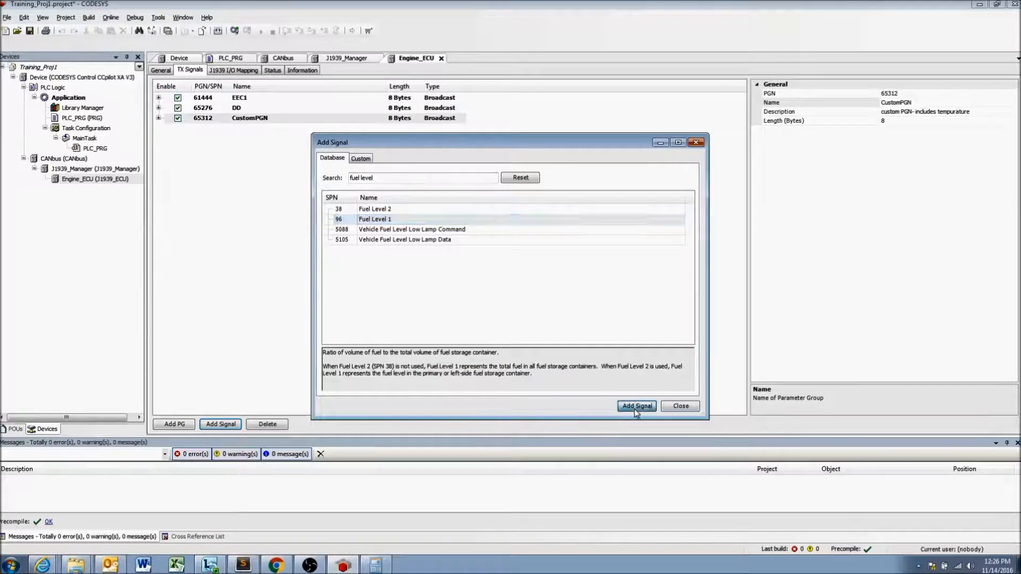
{"action": "left_click", "coordinate": [635, 406]}
- Search the signal database for "transmission oil pressure" and add Transmission Oil Pressure, SPN 127, to CustomPGN
{"action": "left_click", "coordinate": [219, 424]}
{"action": "triple_click", "coordinate": [372, 178]}
{"action": "type", "text": "transmission oil pressure"}
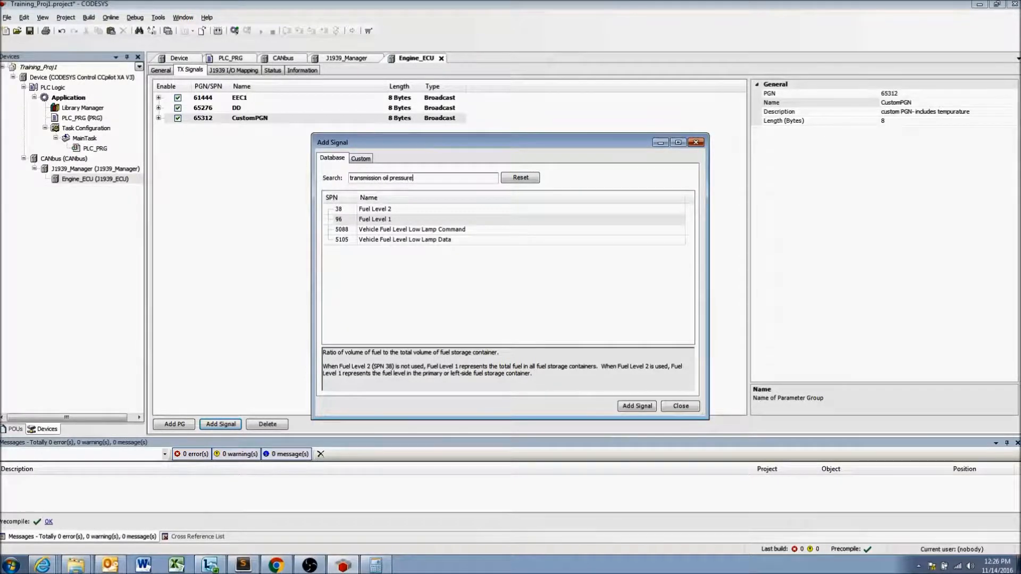
{"action": "left_click", "coordinate": [413, 209]}
{"action": "left_click", "coordinate": [633, 407]}
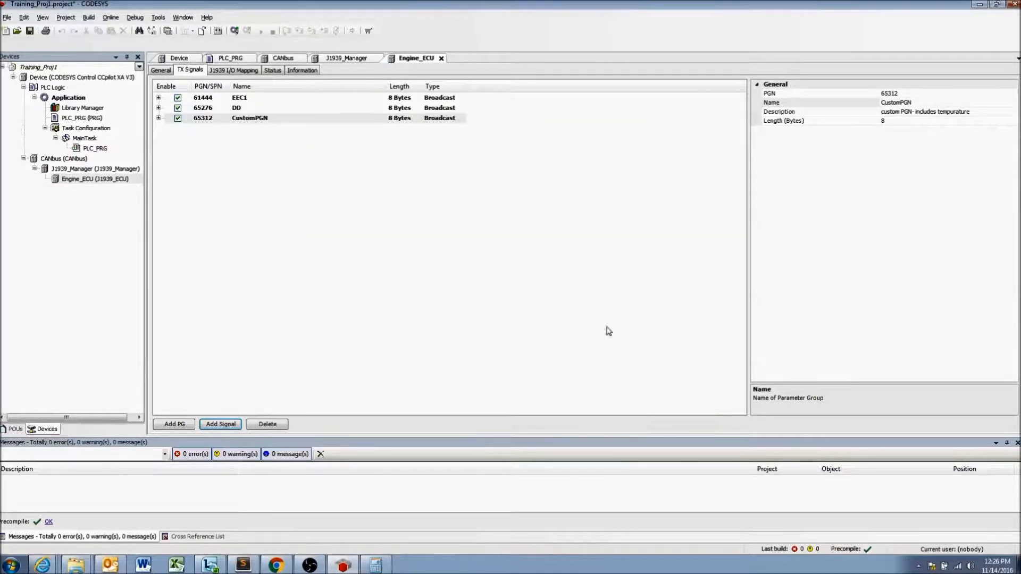
- Examine the length, byte position and bit position of the Engine Speed, Fuel Level 1 and Transmission Oil Pressure signals in CustomPGN
{"action": "left_click", "coordinate": [158, 118]}
{"action": "left_click", "coordinate": [257, 132]}
{"action": "left_click", "coordinate": [257, 139]}
{"action": "left_click", "coordinate": [258, 148]}
{"action": "left_click", "coordinate": [252, 129]}
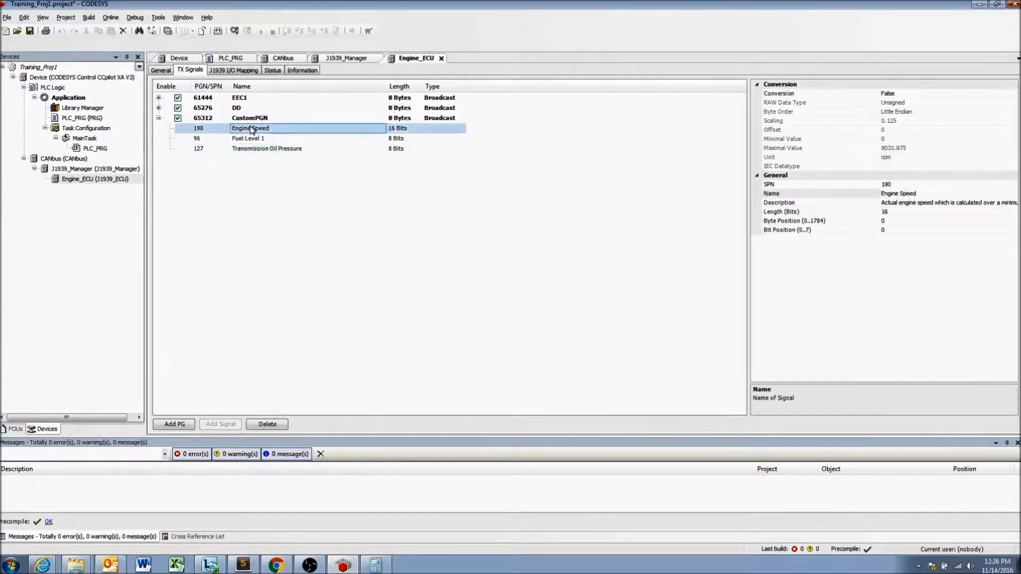
{"action": "left_click", "coordinate": [252, 139]}
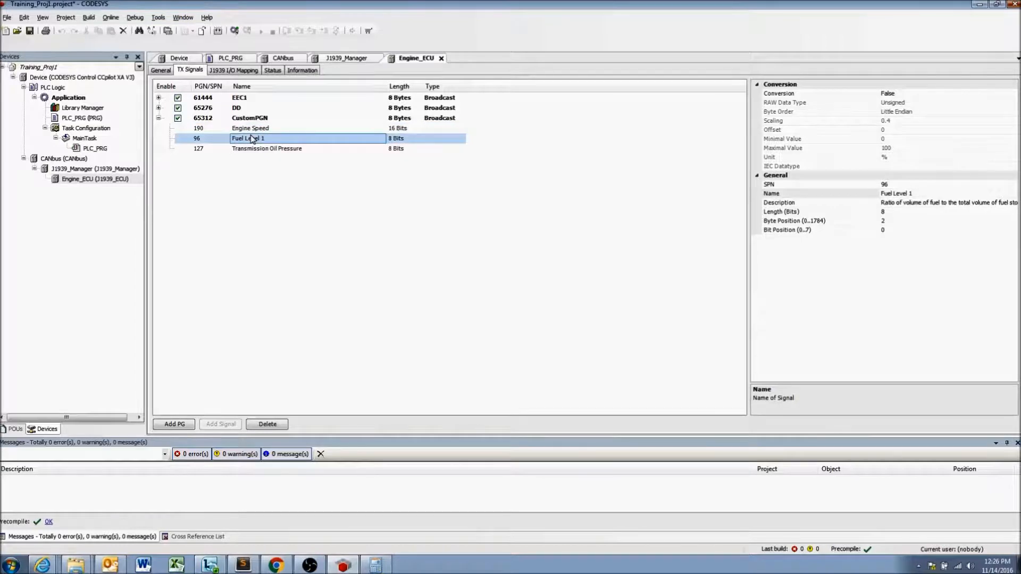
{"action": "left_click", "coordinate": [256, 150]}
{"action": "left_click", "coordinate": [258, 129]}
{"action": "left_click", "coordinate": [260, 150]}
{"action": "left_click", "coordinate": [256, 131]}
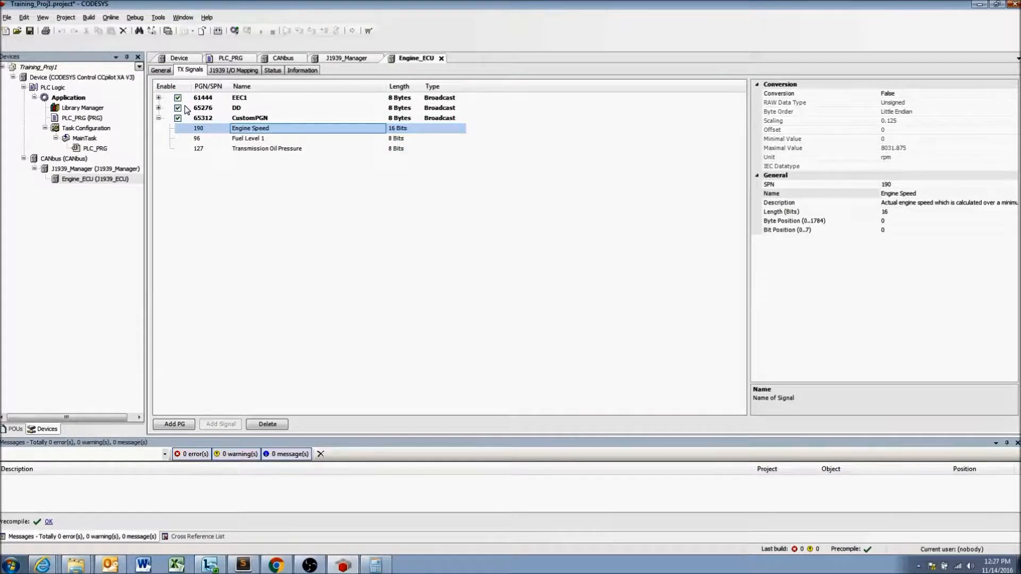
{"action": "left_click", "coordinate": [253, 118]}
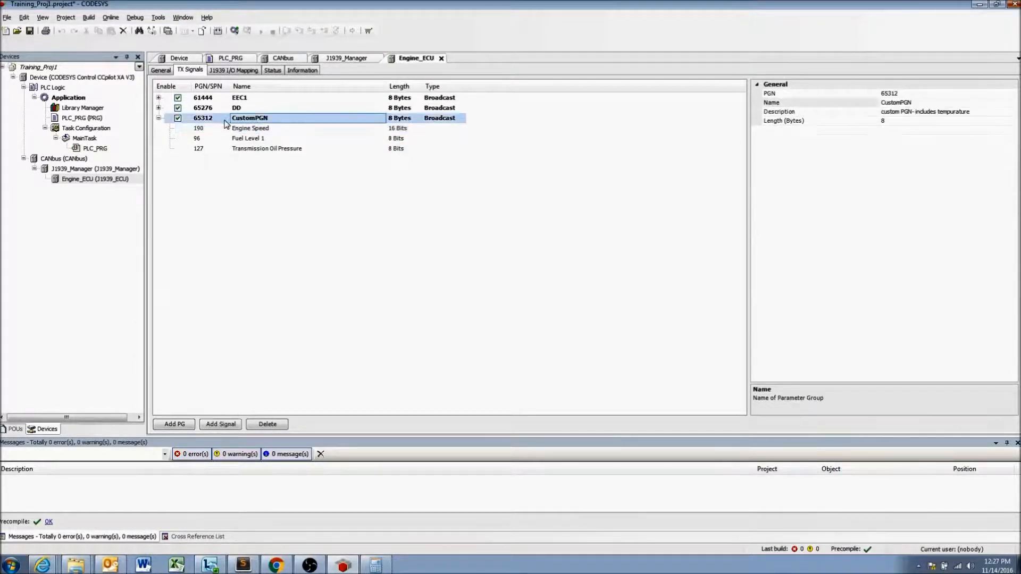
{"action": "left_click", "coordinate": [253, 150]}
{"action": "left_click", "coordinate": [252, 140]}
{"action": "left_click", "coordinate": [248, 125]}
- Start adding another signal to CustomPGN and clear the previous signal database search
{"action": "left_click", "coordinate": [249, 119]}
{"action": "left_click", "coordinate": [220, 424]}
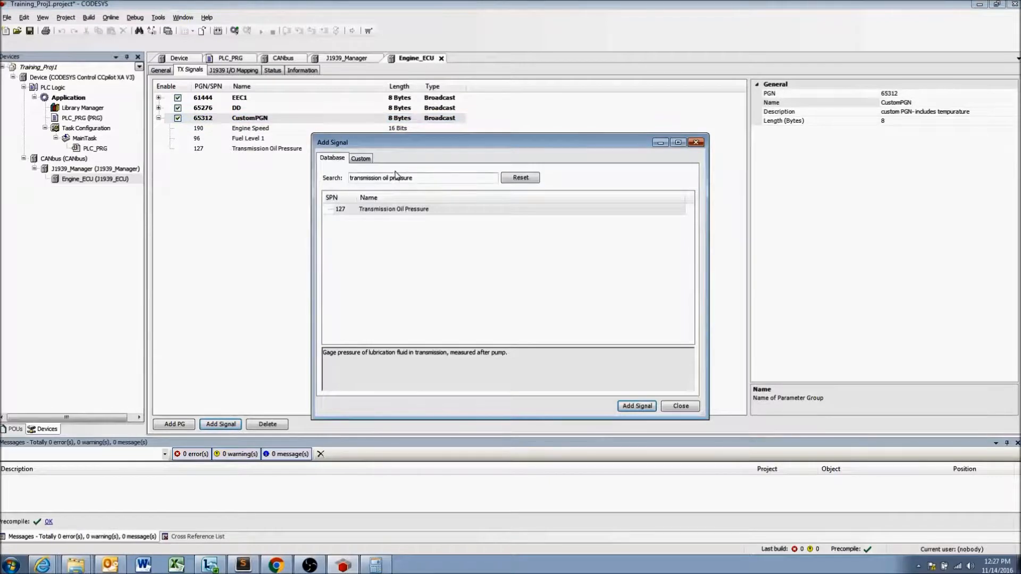
{"action": "left_click_drag", "start_coordinate": [425, 178], "coordinate": [350, 178]}
{"action": "key", "text": "Delete"}
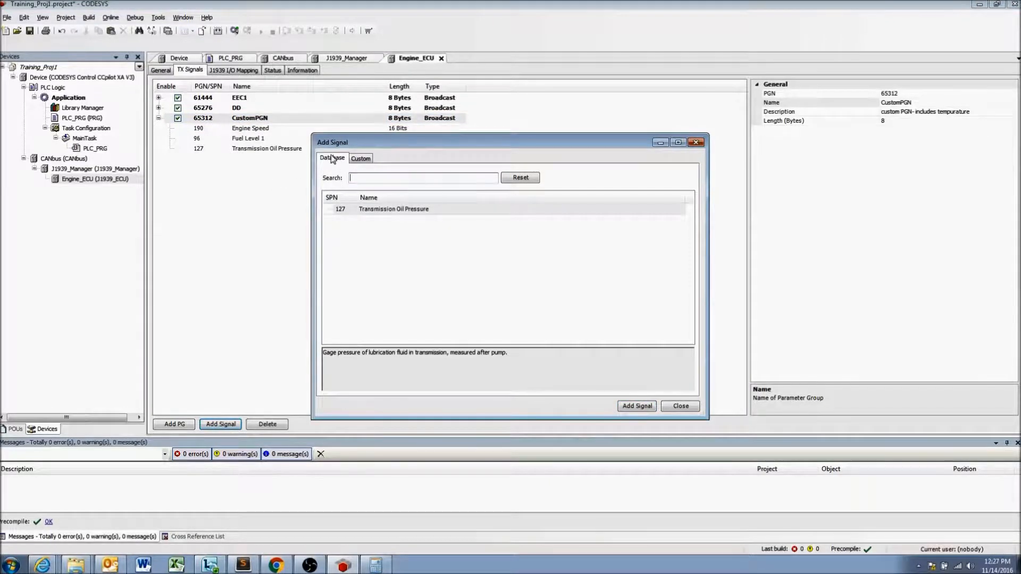
{"action": "left_click", "coordinate": [395, 267]}
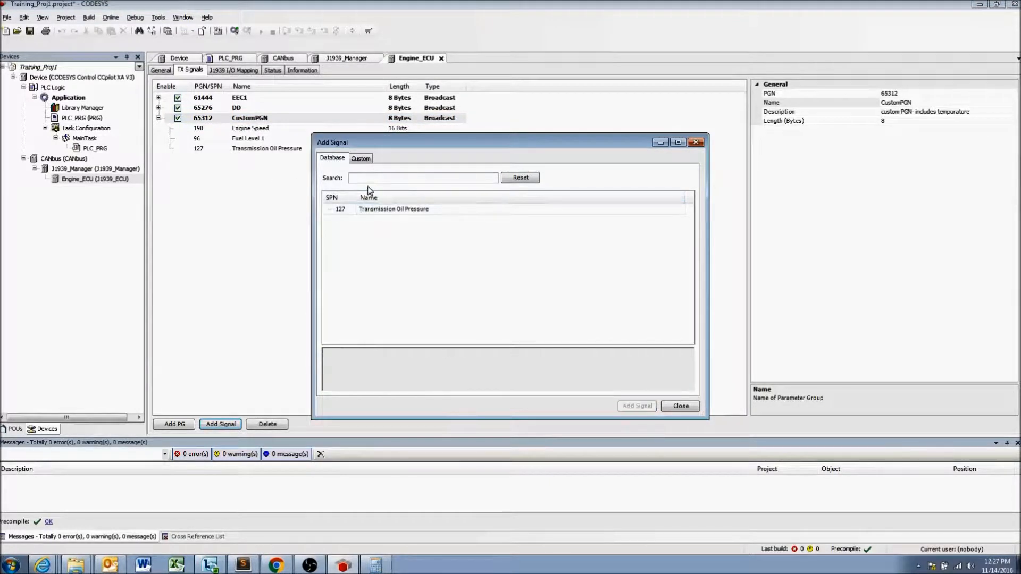
{"action": "left_click", "coordinate": [523, 180]}
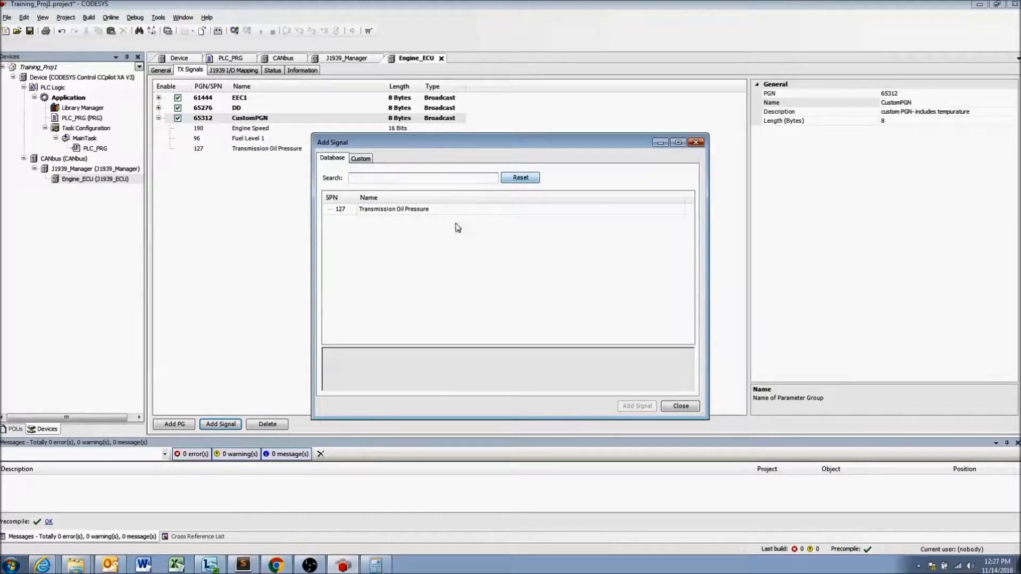
- Define a custom signal for CustomPGN with SPN 12 and the name Custom_Signal
{"action": "left_click", "coordinate": [361, 159]}
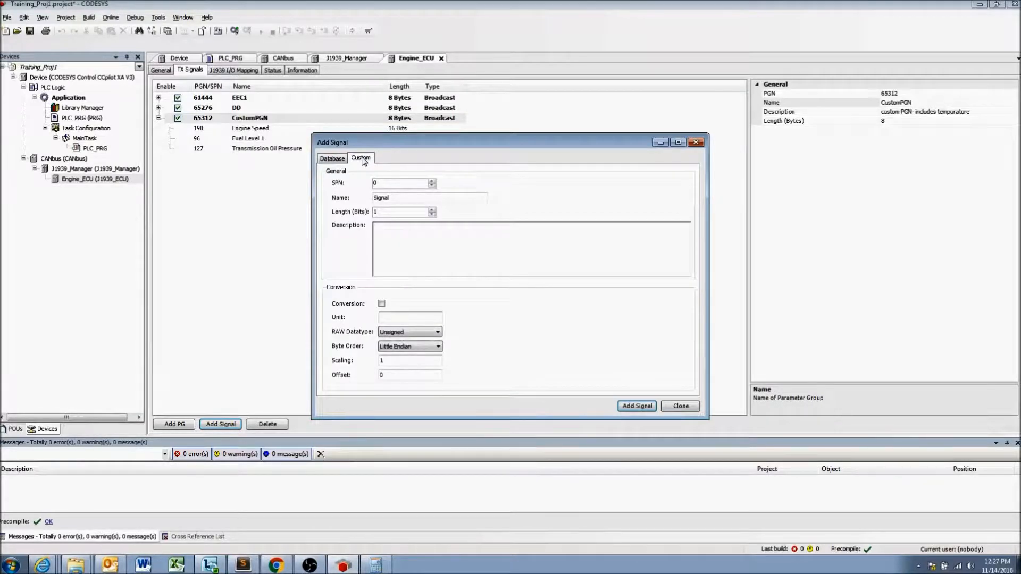
{"action": "left_click", "coordinate": [340, 160]}
{"action": "left_click", "coordinate": [362, 159]}
{"action": "left_click_drag", "start_coordinate": [393, 184], "coordinate": [364, 184]}
{"action": "left_click", "coordinate": [392, 182]}
{"action": "type", "text": "12"}
{"action": "left_click", "coordinate": [406, 196]}
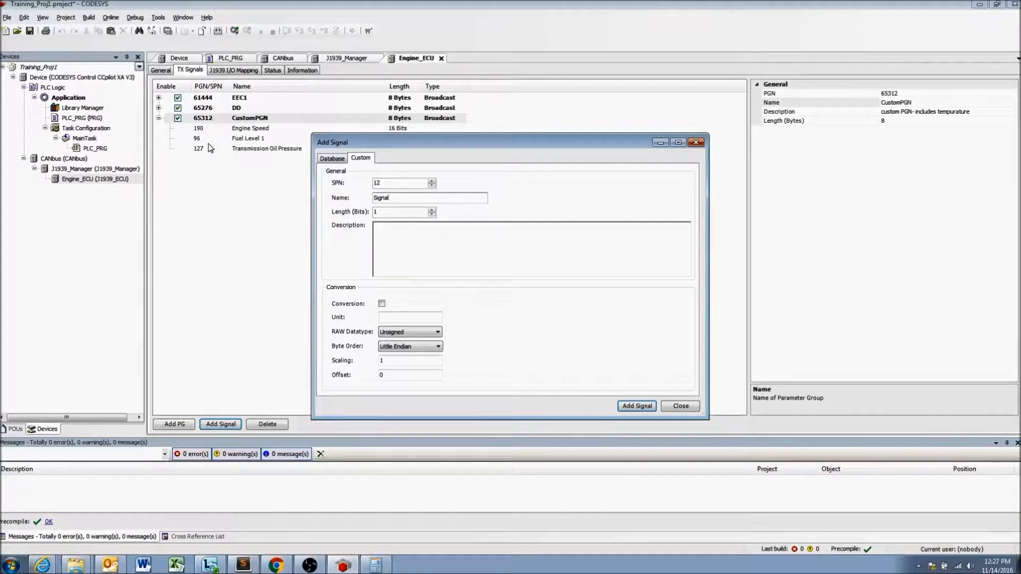
{"action": "left_click_drag", "start_coordinate": [403, 197], "coordinate": [322, 186]}
{"action": "type", "text": "Custom_"}
{"action": "left_click", "coordinate": [390, 212]}
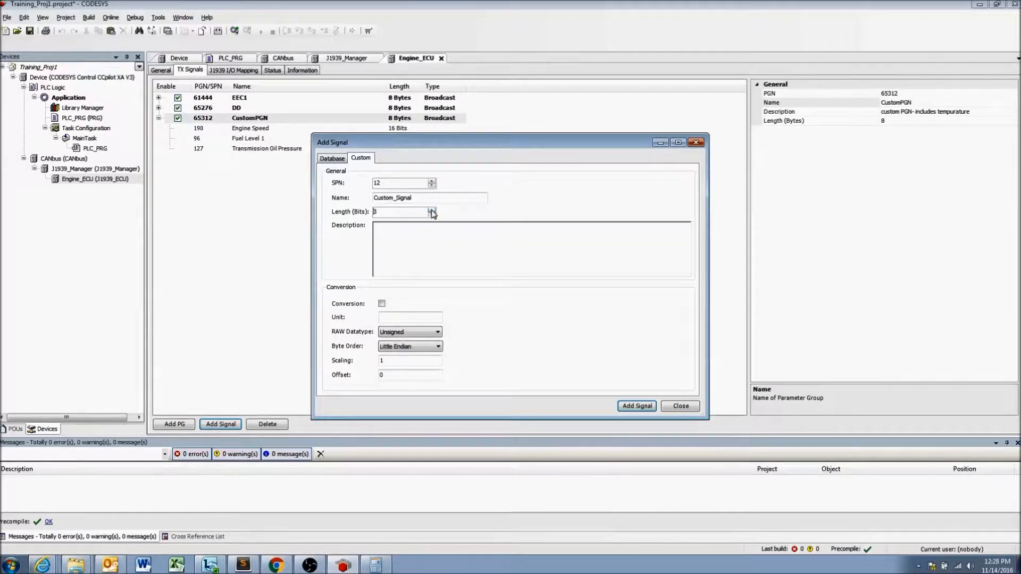
- Switch to Calculator and compute 2 to the power of 7 in scientific mode to check the bit length needed
{"action": "left_click", "coordinate": [375, 565]}
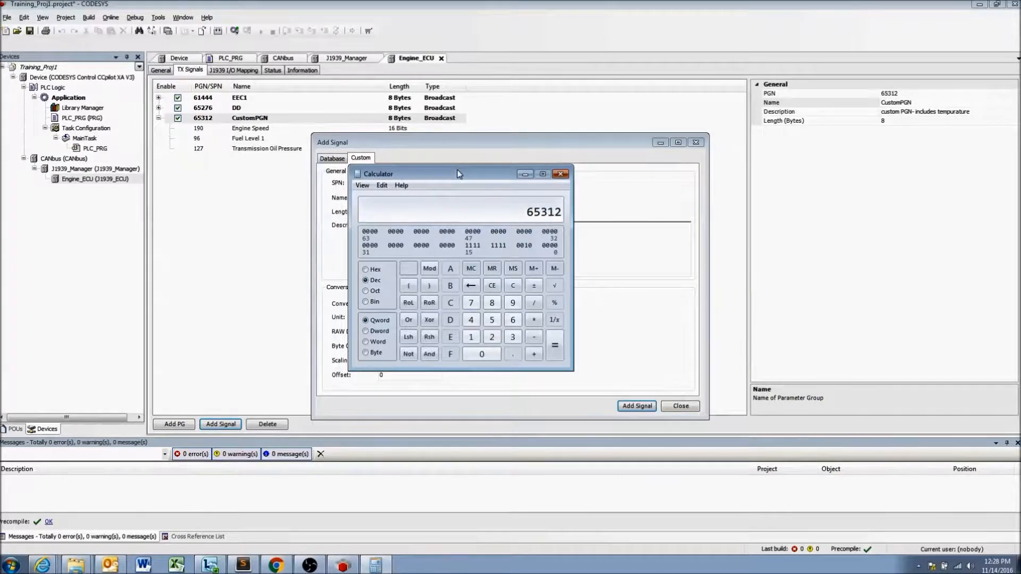
{"action": "left_click", "coordinate": [493, 287]}
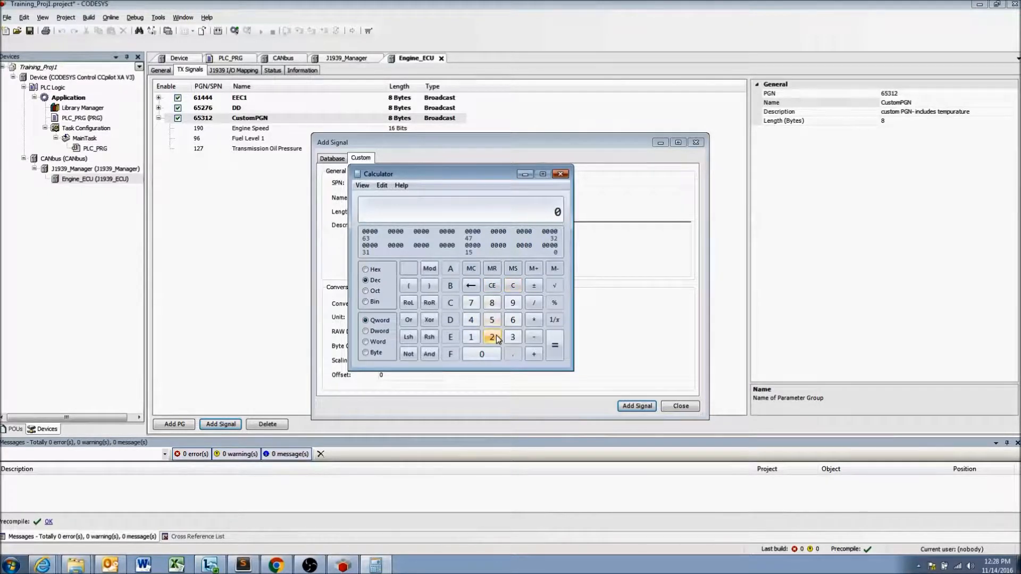
{"action": "left_click", "coordinate": [362, 185]}
{"action": "left_click", "coordinate": [373, 209]}
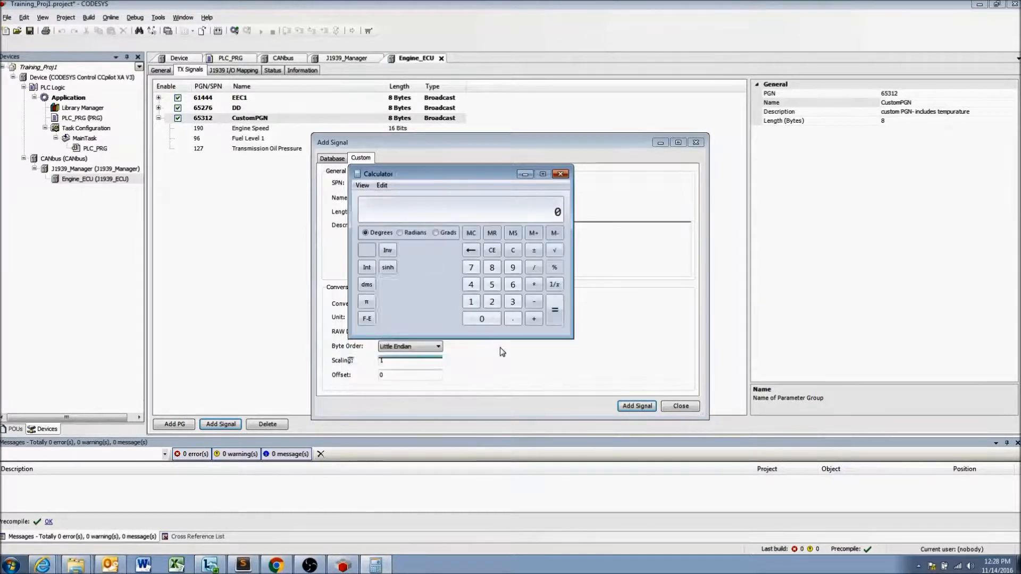
{"action": "left_click", "coordinate": [492, 302]}
{"action": "left_click", "coordinate": [428, 284]}
{"action": "left_click", "coordinate": [470, 268]}
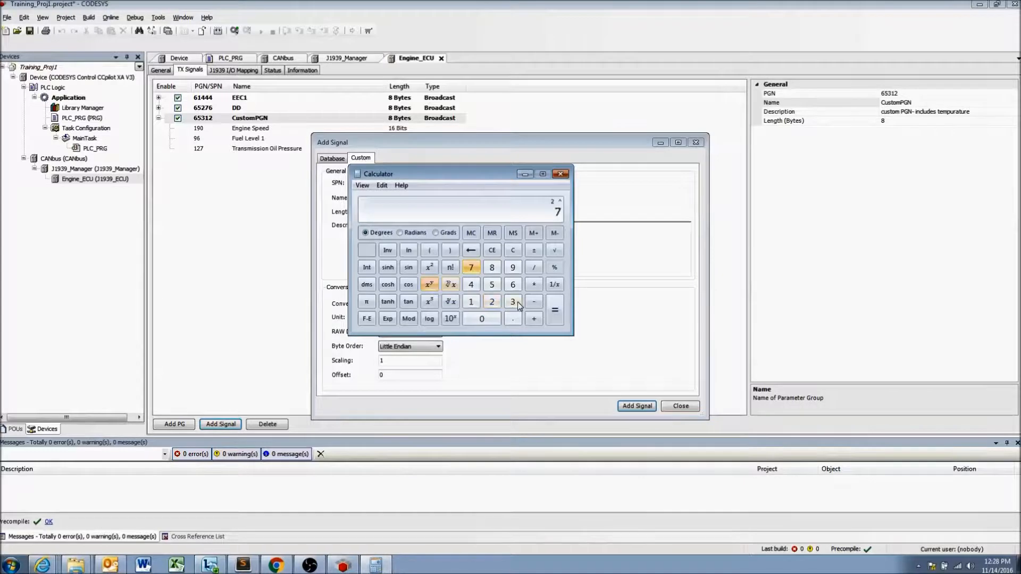
{"action": "left_click", "coordinate": [554, 312]}
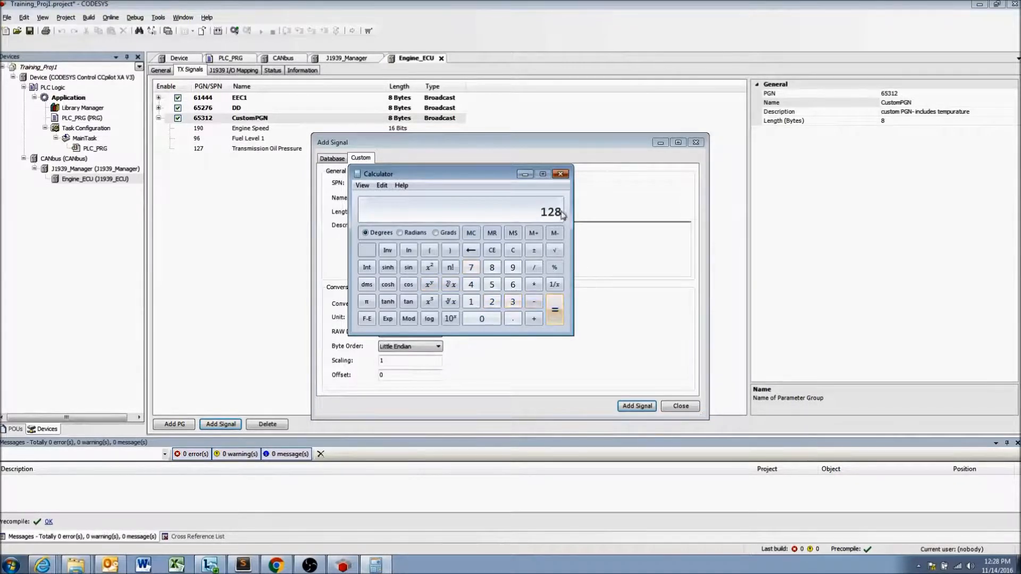
{"action": "left_click_drag", "start_coordinate": [500, 169], "coordinate": [234, 167]}
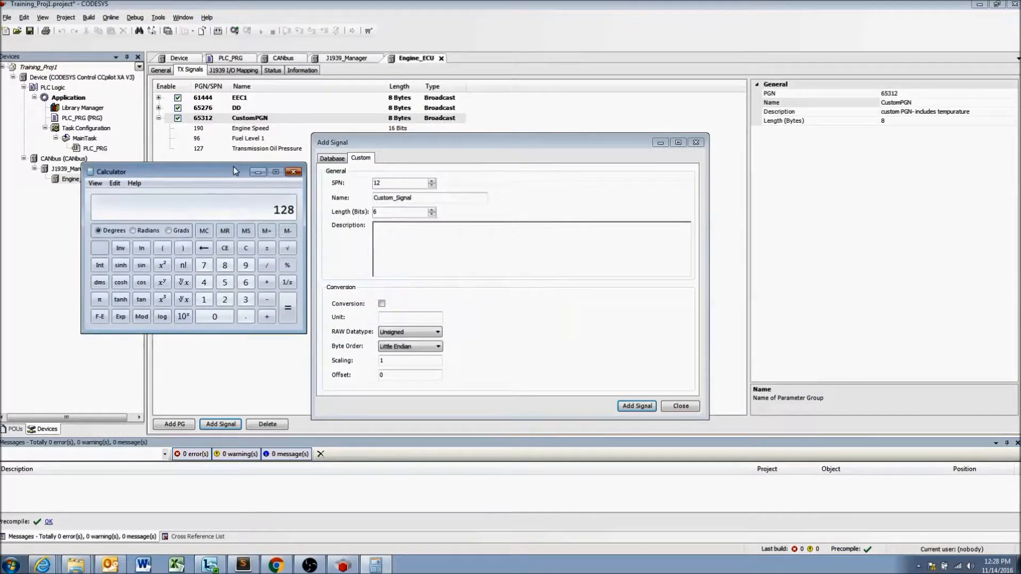
- Set the custom signal's length to 7 bits and its description to "temperature. ranges from 0 to 100"
{"action": "double_click", "coordinate": [395, 212]}
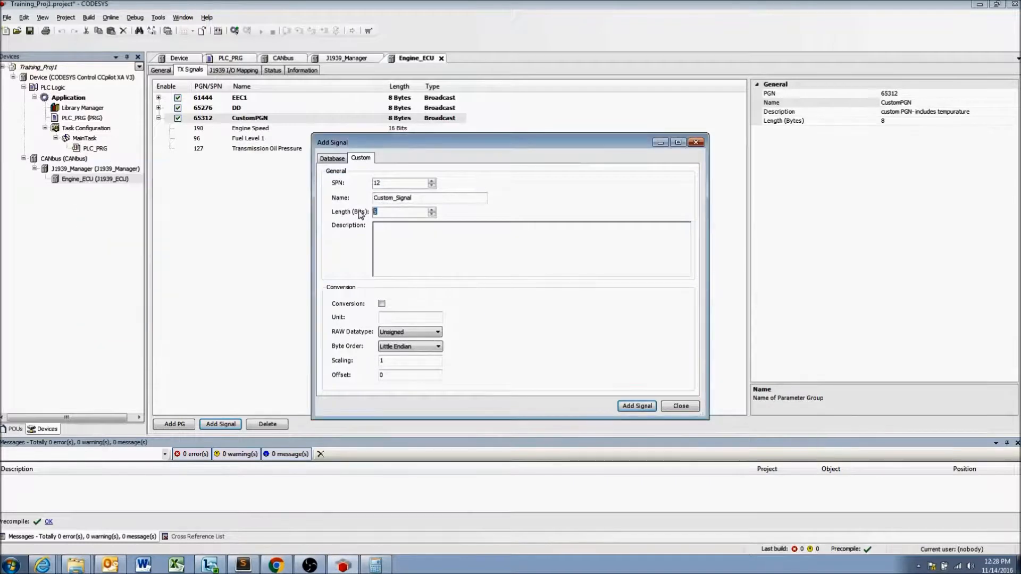
{"action": "type", "text": "7"}
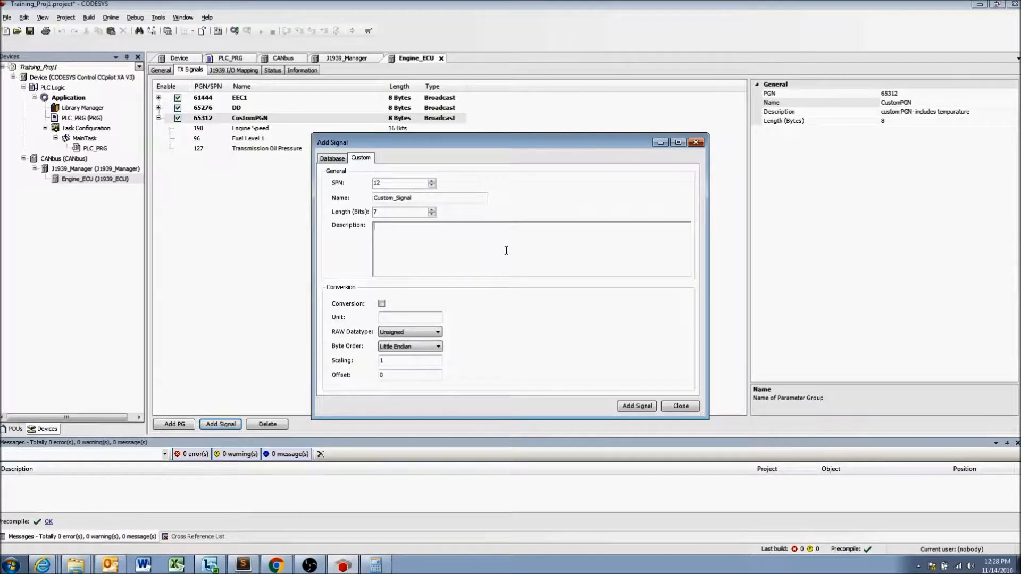
{"action": "type", "text": "mperature. ranges from 0 to 100"}
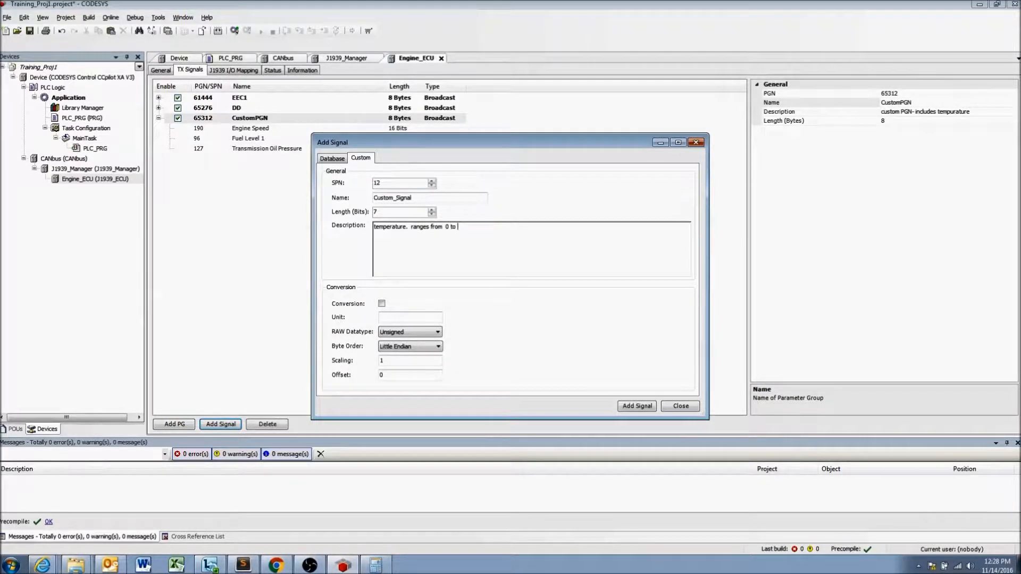
- Enable conversion for the custom signal with unit C, Unsigned raw datatype and Little Endian byte order
{"action": "left_click", "coordinate": [382, 304]}
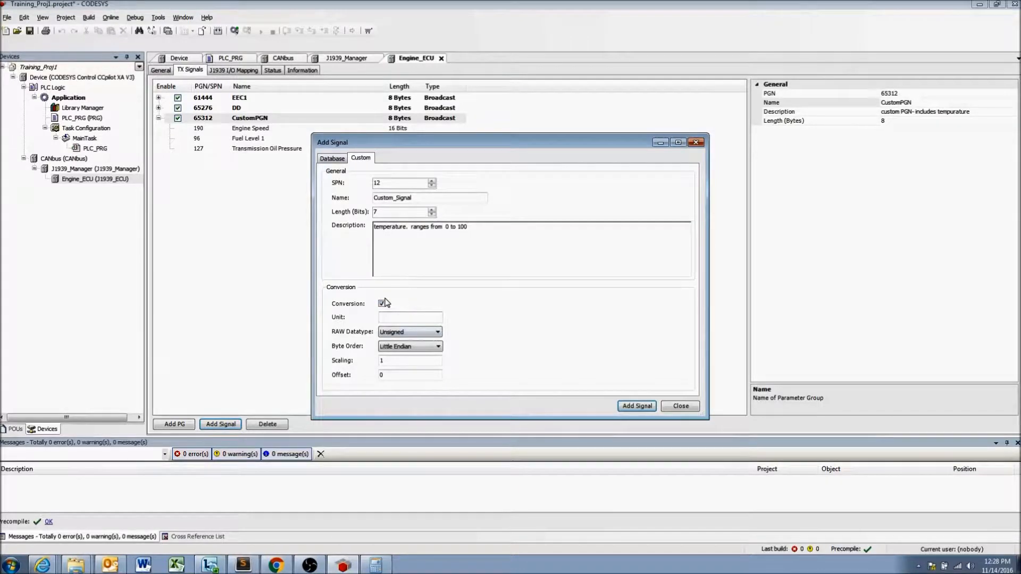
{"action": "left_click", "coordinate": [389, 317]}
{"action": "type", "text": "C"}
{"action": "left_click", "coordinate": [405, 333]}
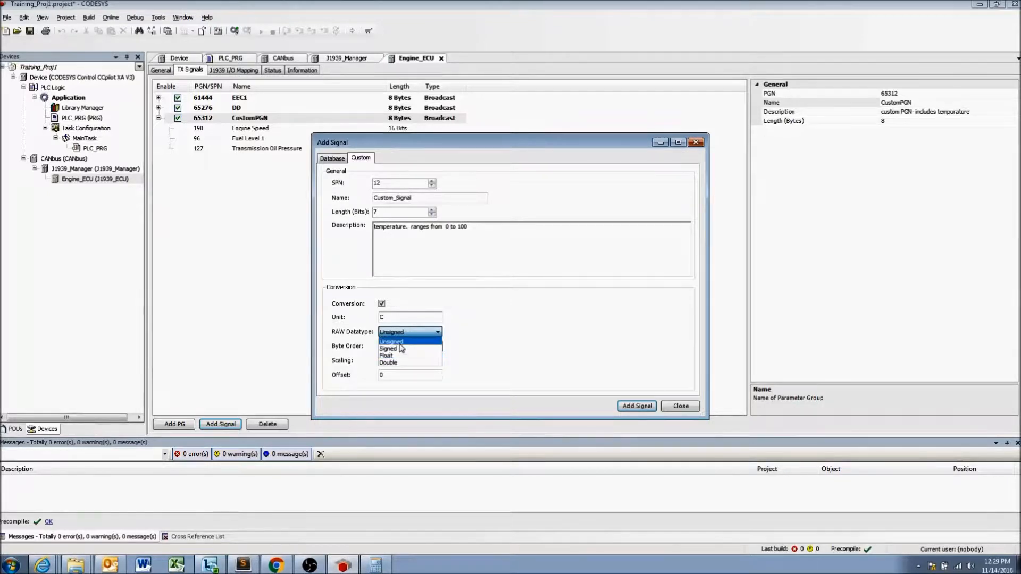
{"action": "left_click", "coordinate": [399, 343]}
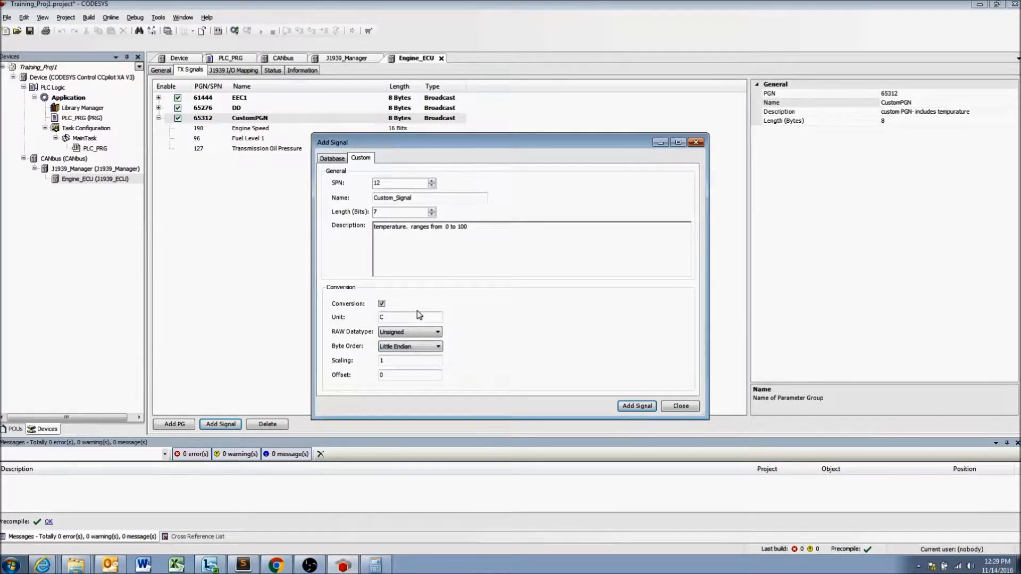
{"action": "left_click", "coordinate": [401, 347]}
{"action": "left_click", "coordinate": [400, 348]}
- Keep the scaling at 1 and the offset at 0, and add Custom_Signal to CustomPGN
{"action": "left_click_drag", "start_coordinate": [379, 361], "coordinate": [426, 364]}
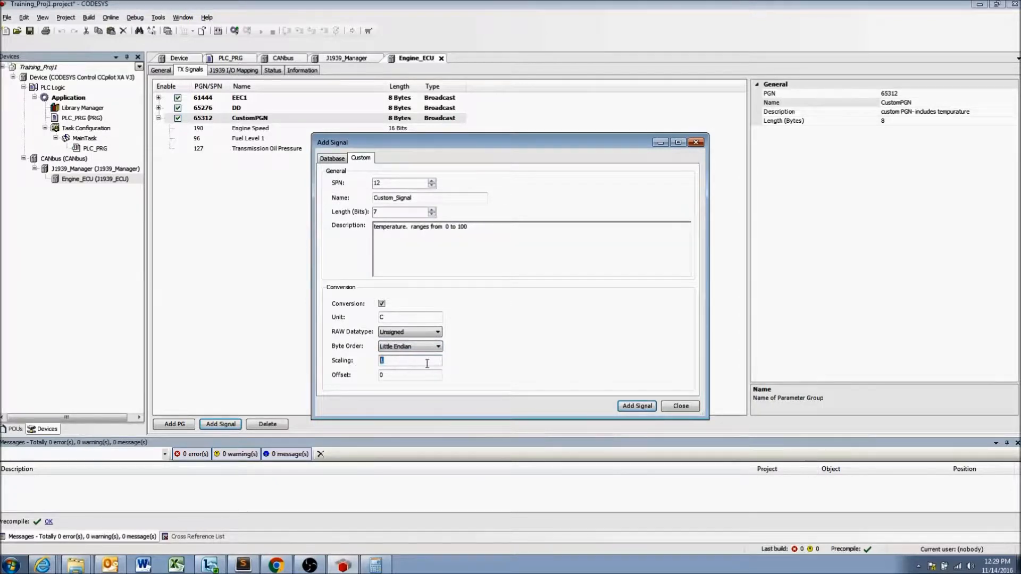
{"action": "left_click", "coordinate": [395, 360]}
{"action": "left_click_drag", "start_coordinate": [395, 360], "coordinate": [377, 360]}
{"action": "left_click", "coordinate": [381, 376]}
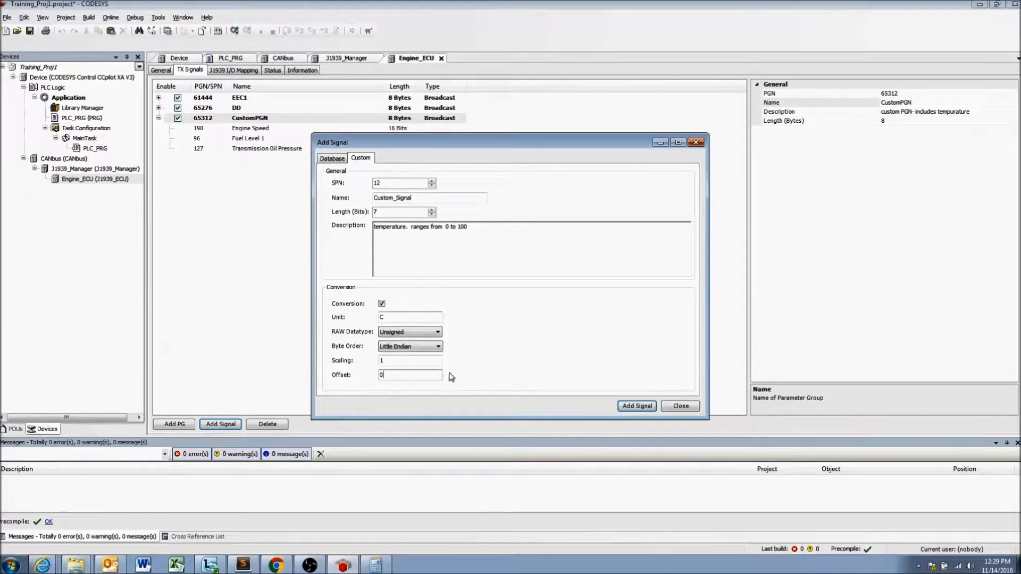
{"action": "left_click", "coordinate": [640, 406]}
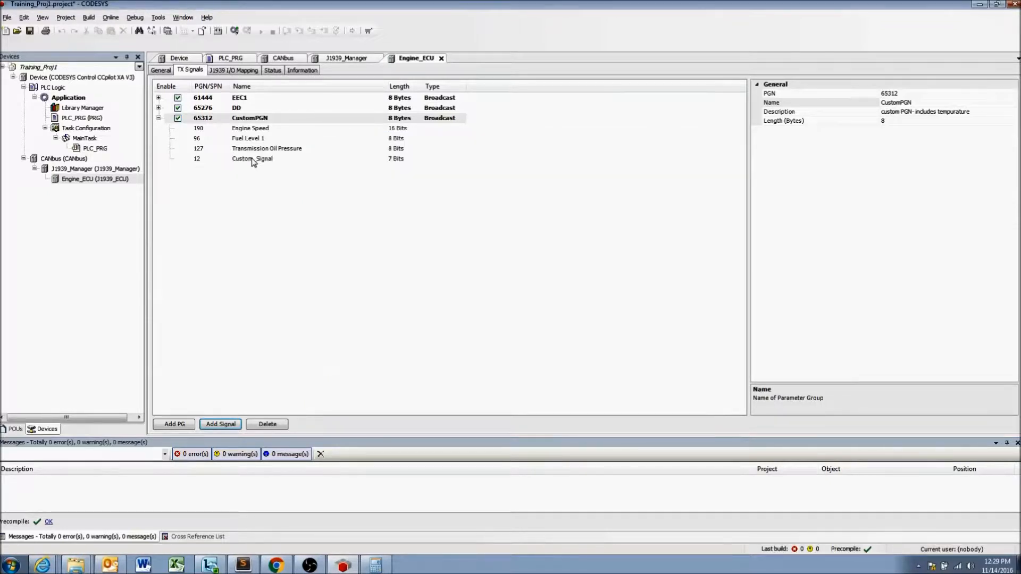
- Examine the conversion settings of Custom_Signal and compare the byte positions and lengths of all CustomPGN signals
{"action": "left_click", "coordinate": [252, 159]}
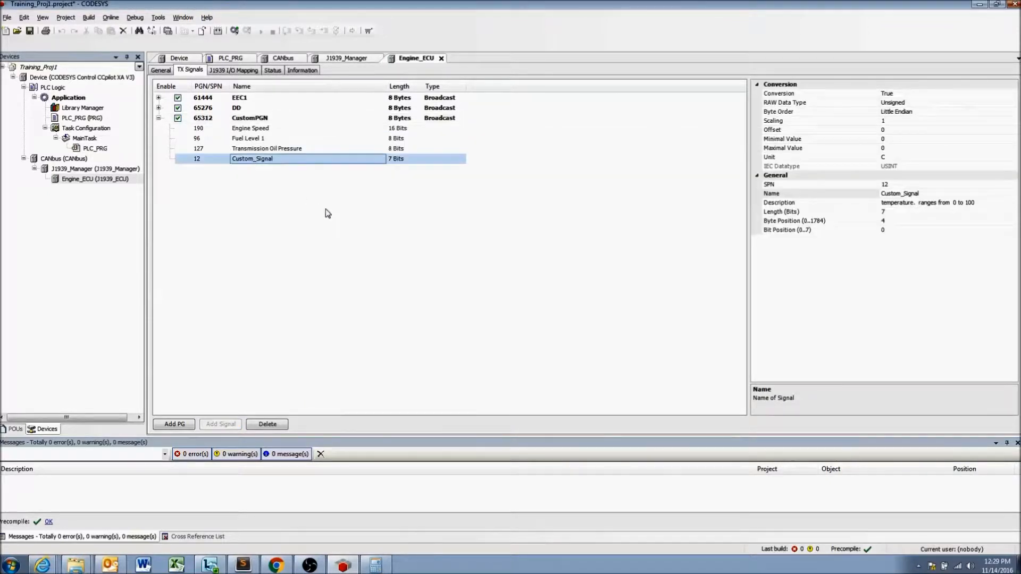
{"action": "left_click", "coordinate": [251, 130]}
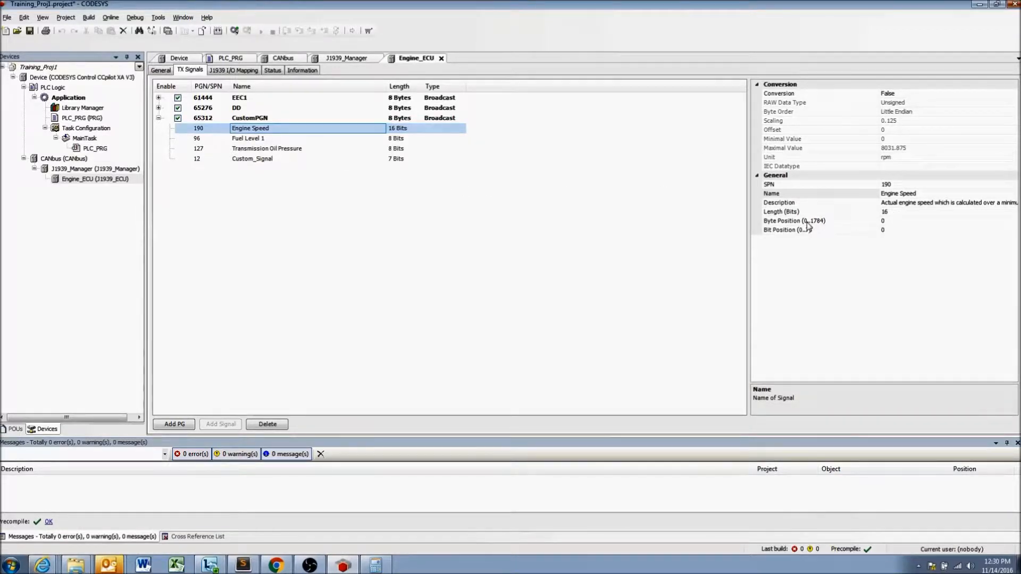
{"action": "left_click", "coordinate": [269, 139]}
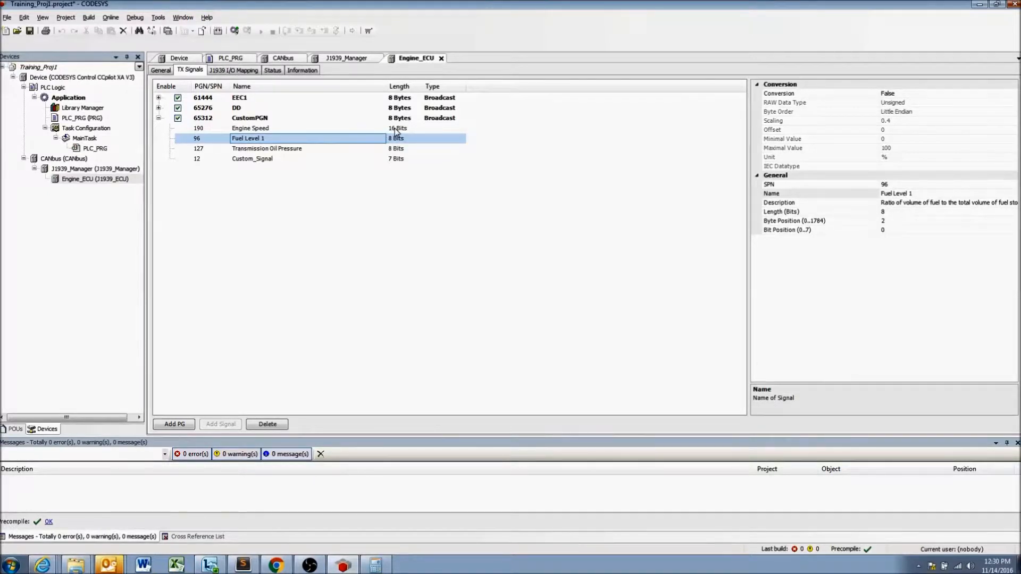
{"action": "left_click", "coordinate": [295, 152]}
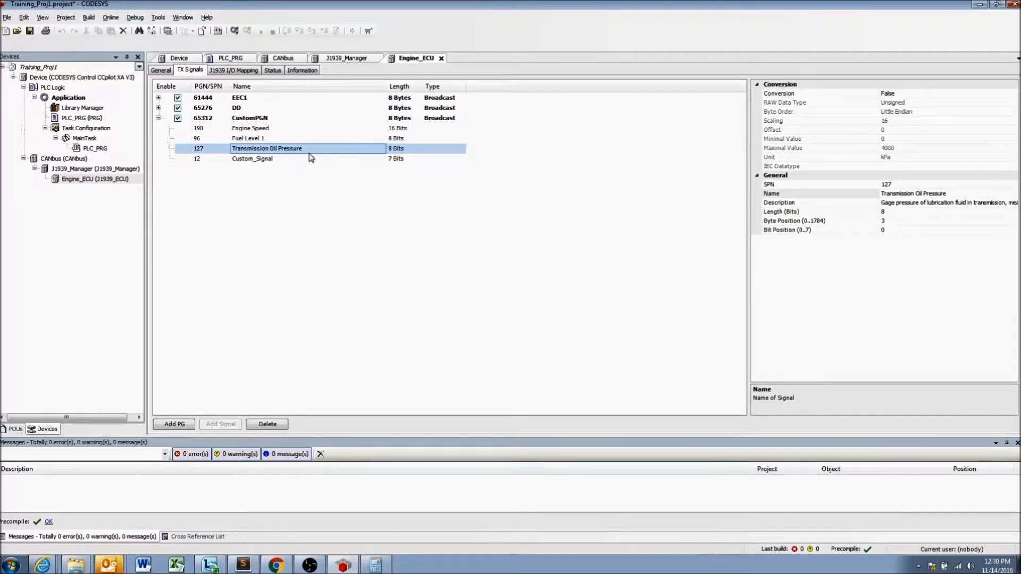
{"action": "left_click", "coordinate": [271, 161]}
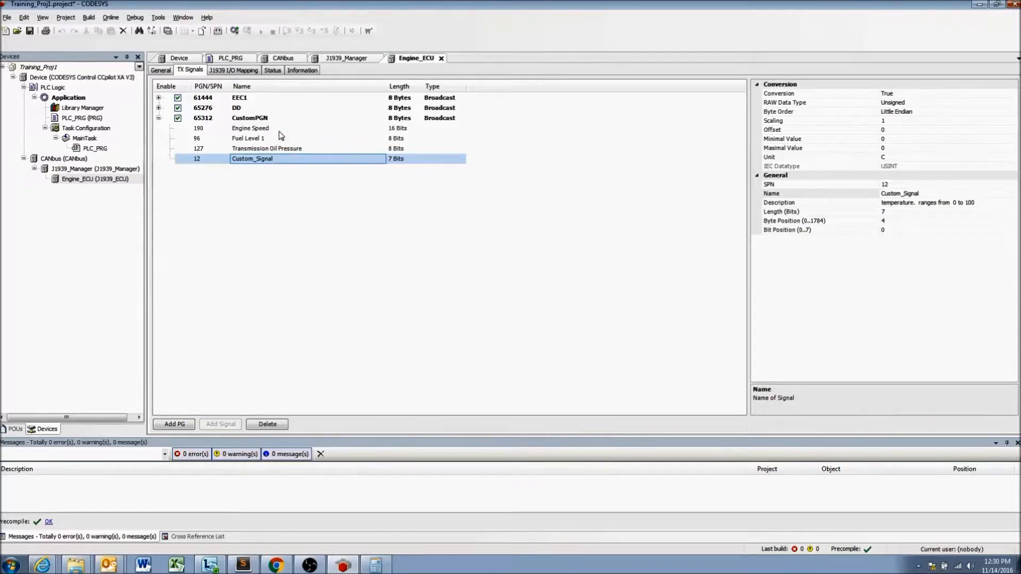
{"action": "left_click", "coordinate": [158, 118]}
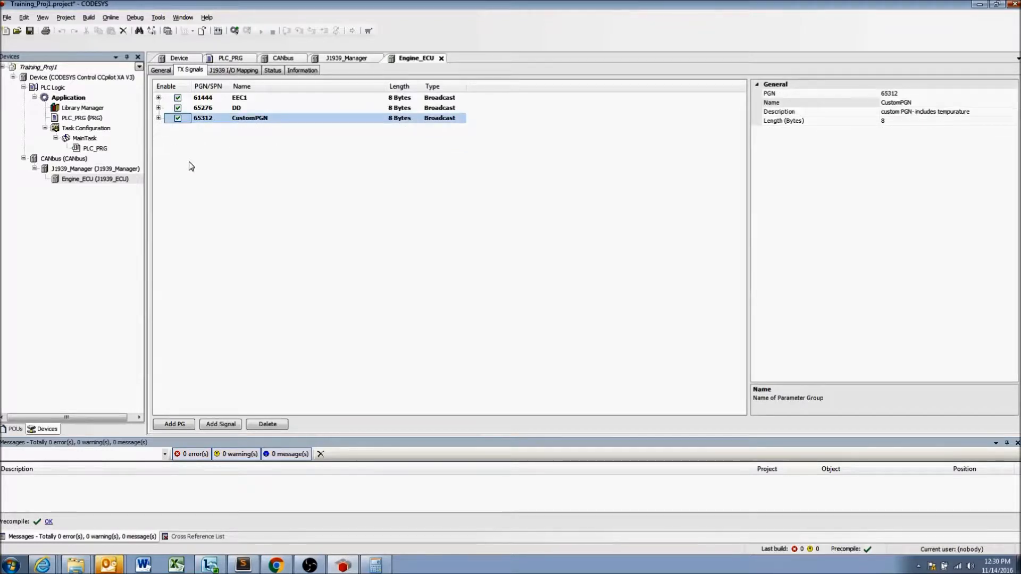
{"action": "left_click", "coordinate": [66, 160]}
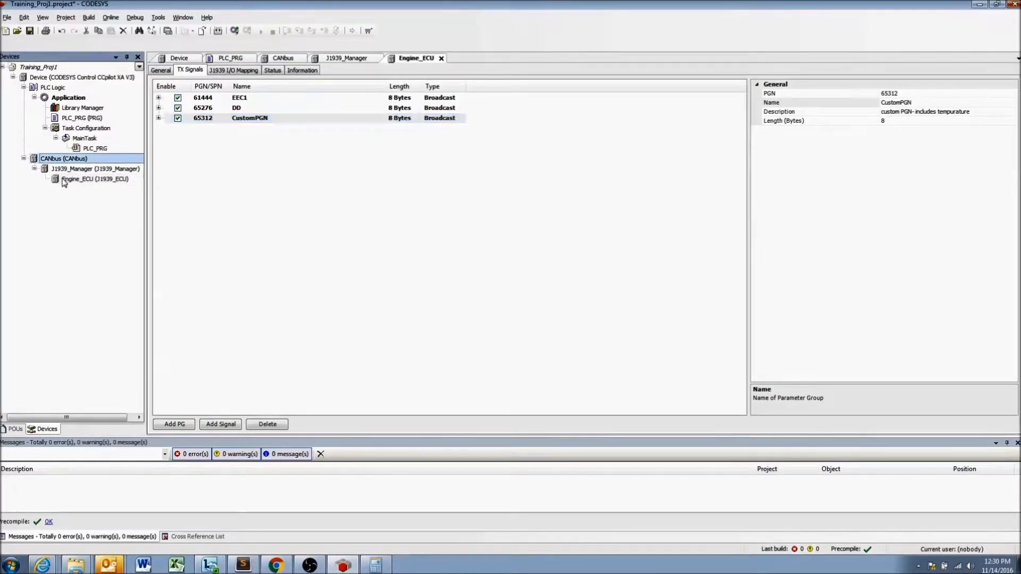
{"action": "left_click", "coordinate": [74, 169]}
{"action": "left_click", "coordinate": [75, 181]}
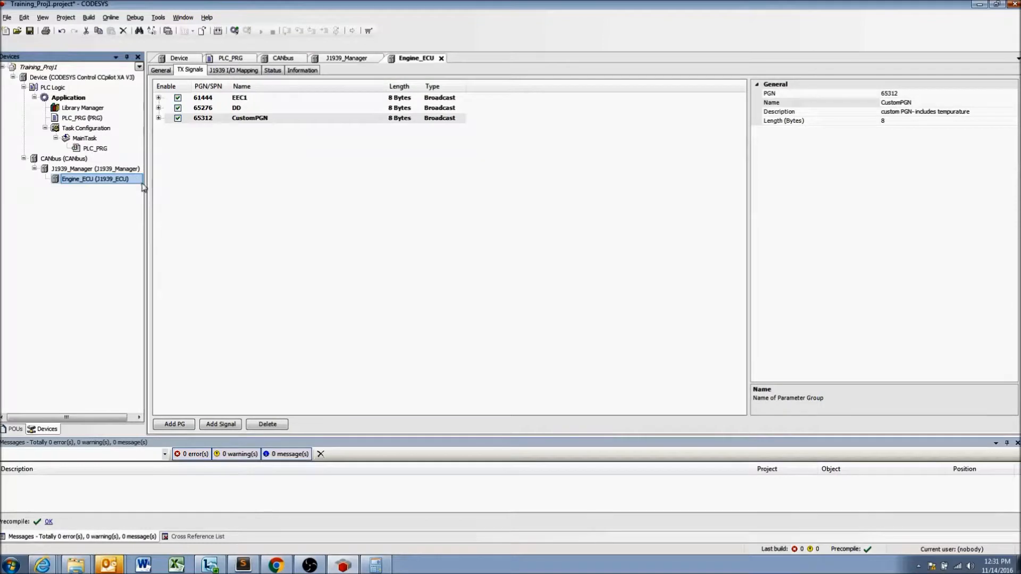
- Add a J1939_ECU device under J1939_Manager, alongside Engine_ECU
{"action": "left_click", "coordinate": [66, 170]}
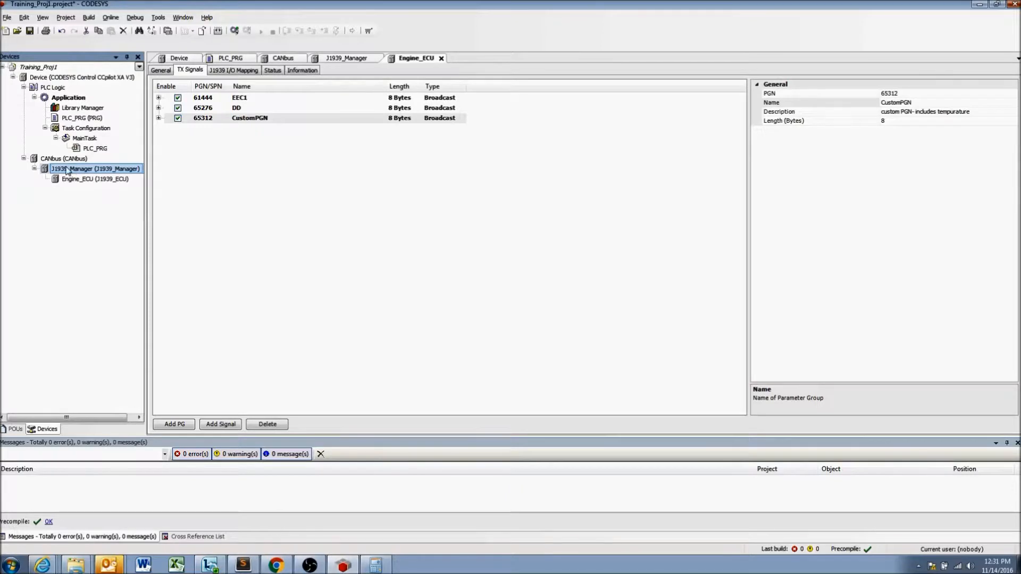
{"action": "right_click", "coordinate": [66, 169]}
{"action": "right_click", "coordinate": [65, 168]}
{"action": "right_click", "coordinate": [65, 169]}
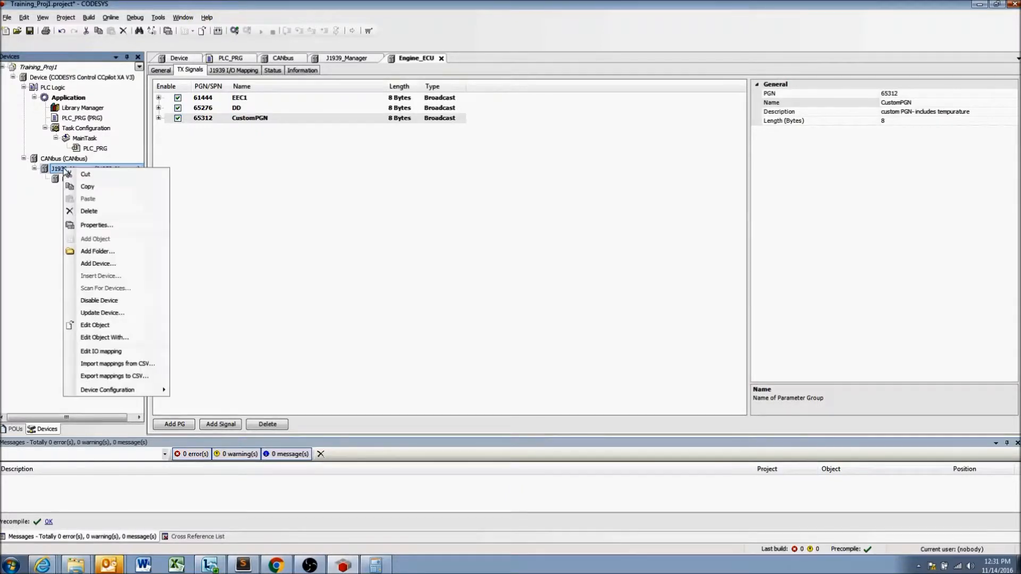
{"action": "left_click", "coordinate": [117, 263]}
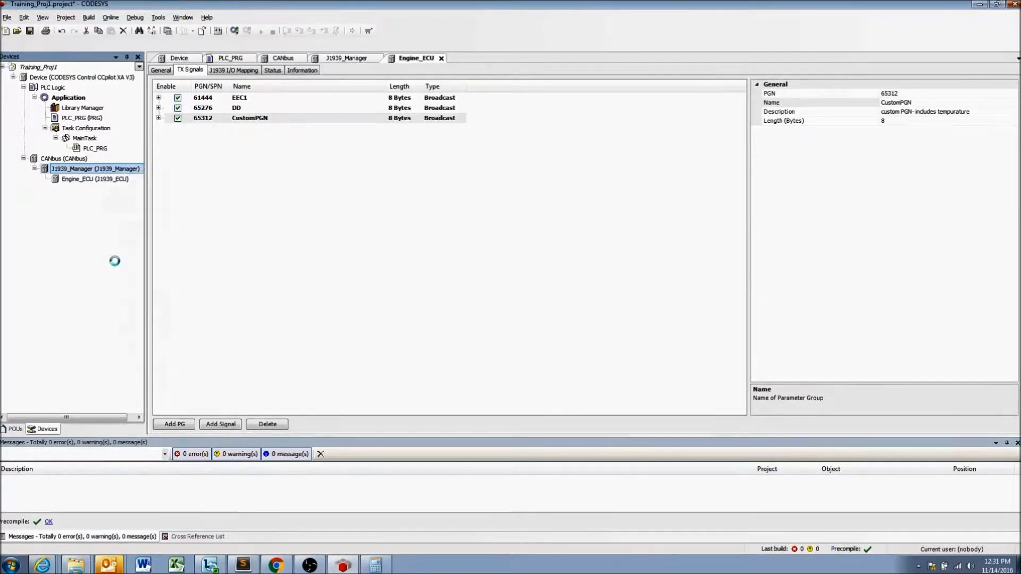
{"action": "left_click", "coordinate": [240, 175]}
{"action": "left_click", "coordinate": [461, 388]}
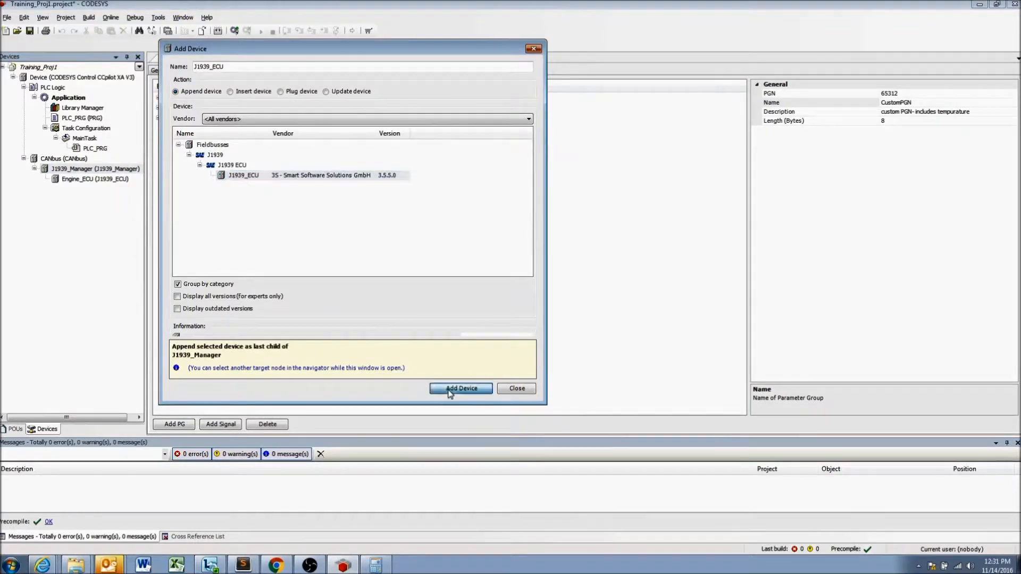
{"action": "left_click", "coordinate": [517, 388]}
- Open the new J1939_ECU device and rename it Transmission_ECU
{"action": "double_click", "coordinate": [79, 189]}
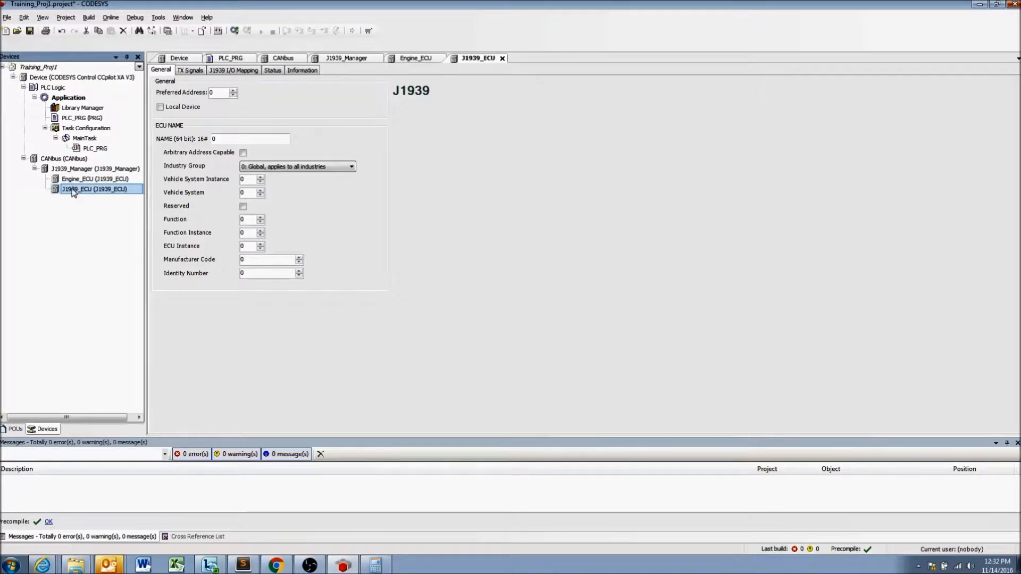
{"action": "left_click", "coordinate": [73, 189]}
{"action": "left_click_drag", "start_coordinate": [76, 190], "coordinate": [60, 193]}
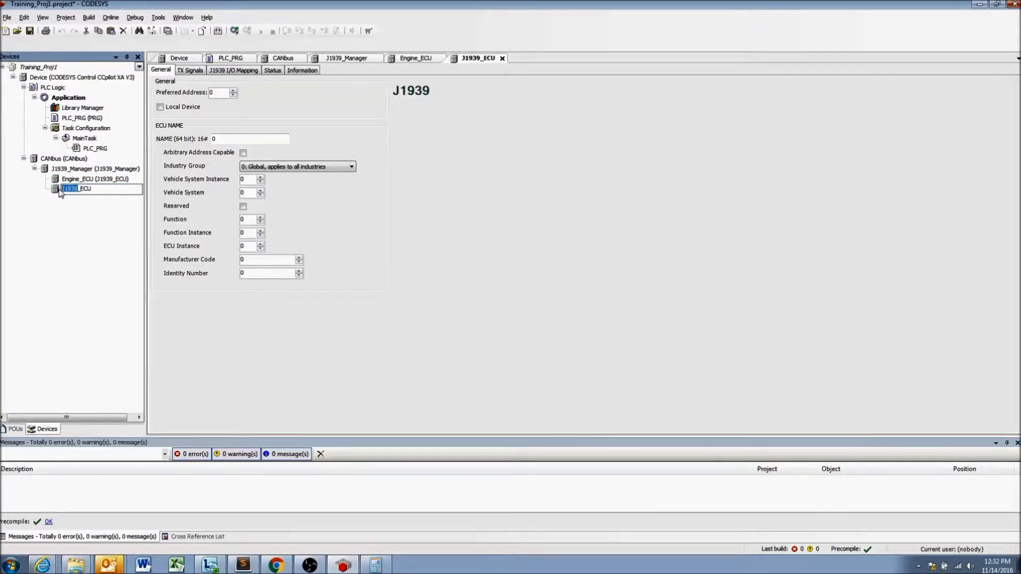
{"action": "type", "text": "Transmission"}
{"action": "key", "text": "Return"}
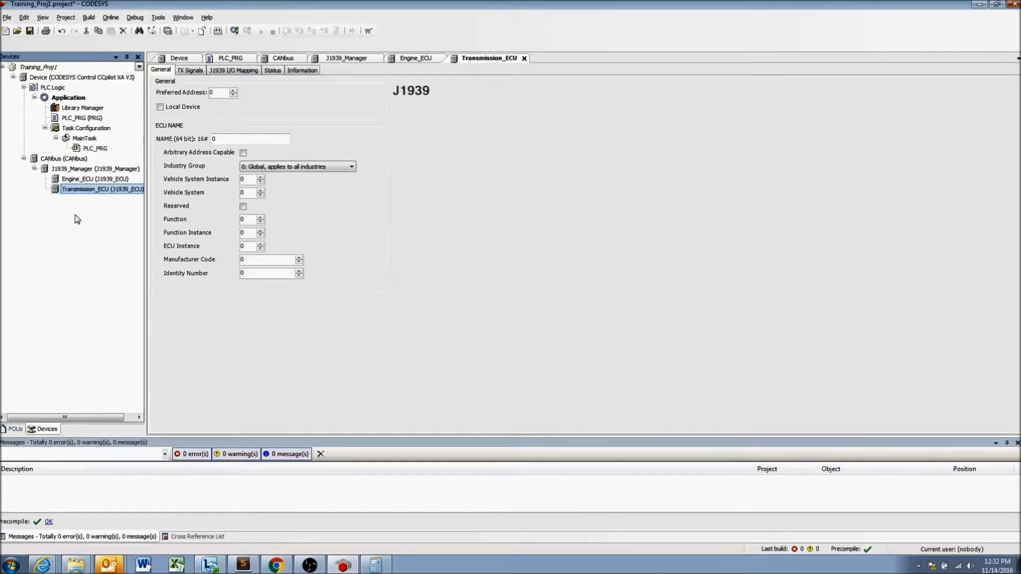
- Append another J1939_ECU device to J1939_Manager, below Transmission_ECU
{"action": "left_click", "coordinate": [80, 169]}
{"action": "right_click", "coordinate": [78, 169]}
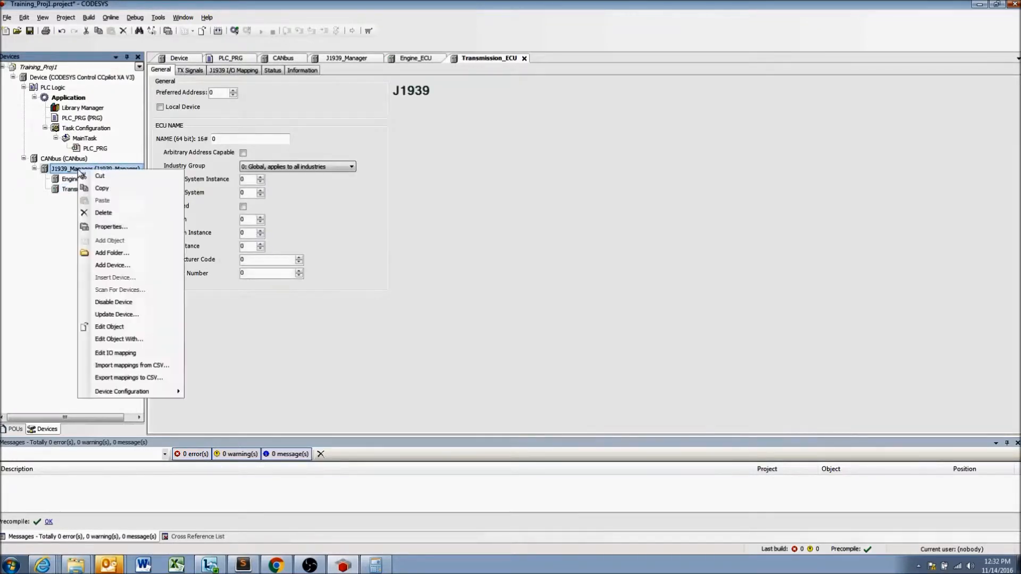
{"action": "left_click", "coordinate": [110, 264]}
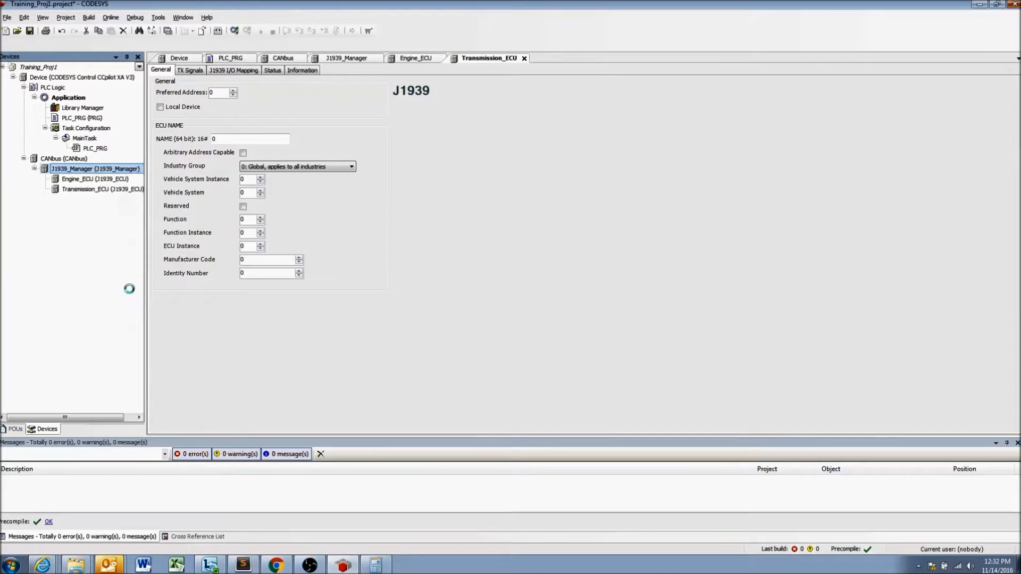
{"action": "left_click", "coordinate": [459, 389]}
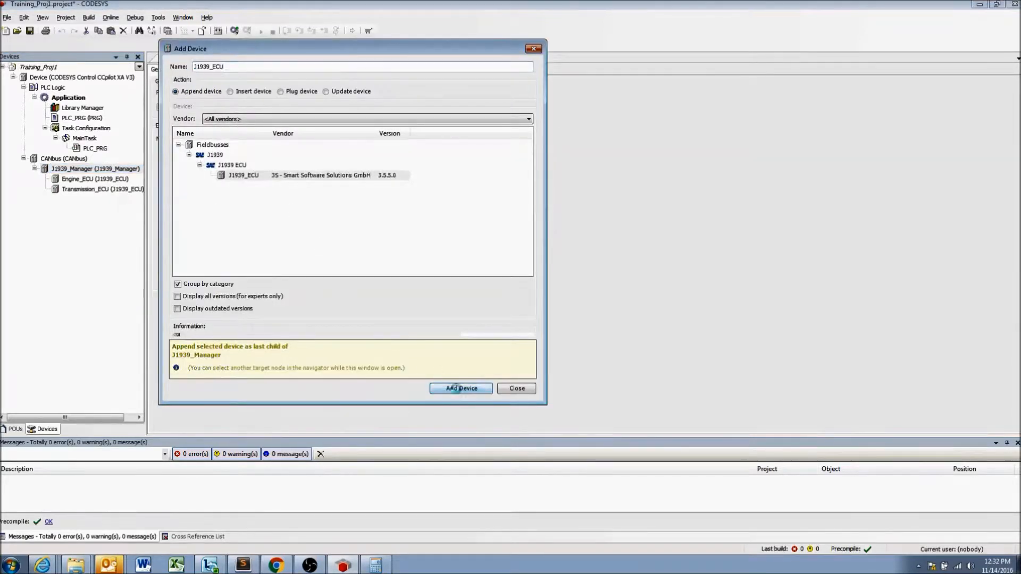
{"action": "left_click", "coordinate": [515, 389]}
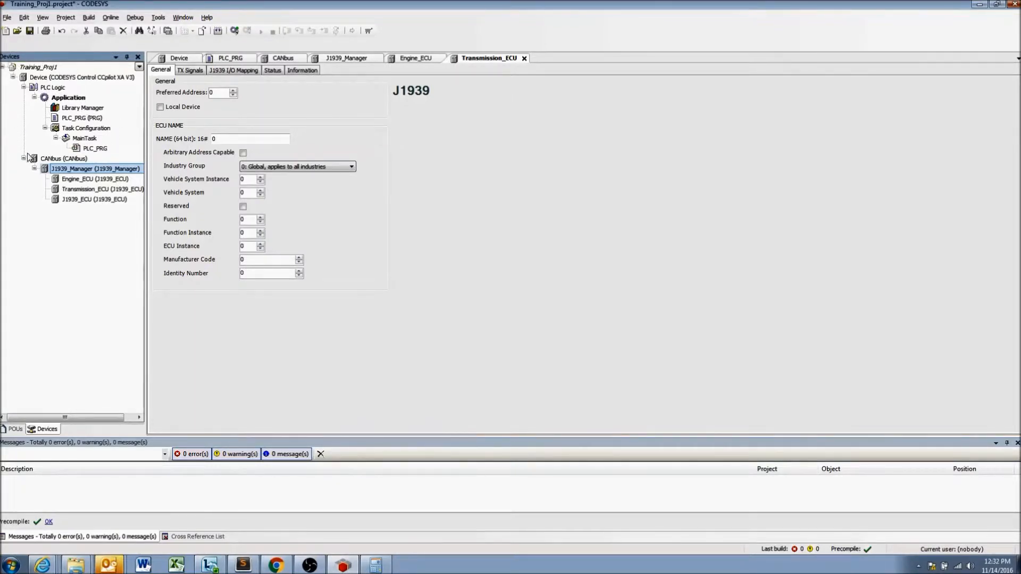
- Rename the J1939_ECU device below Transmission_ECU as Display_ECU
{"action": "left_click", "coordinate": [71, 201]}
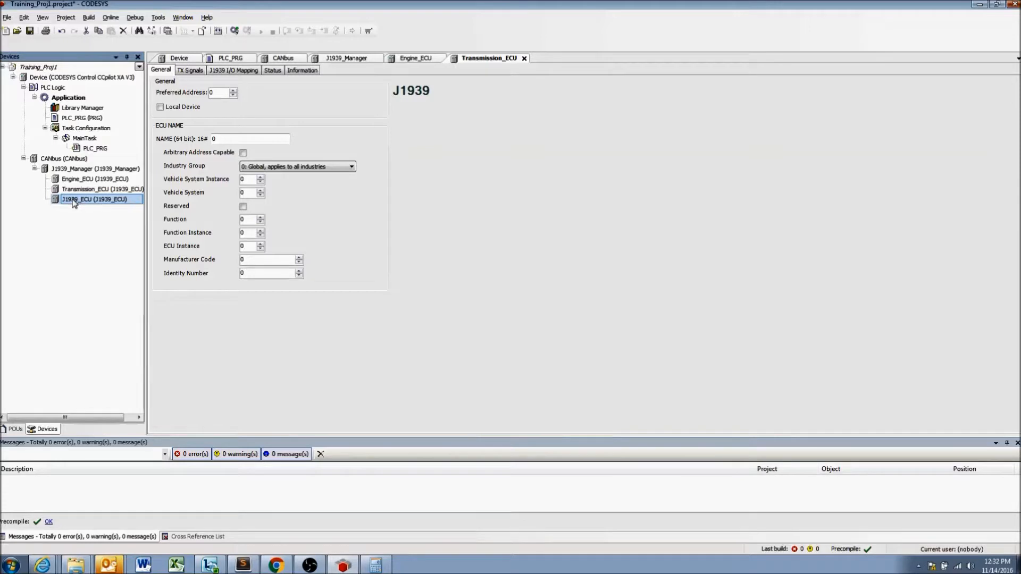
{"action": "left_click", "coordinate": [72, 200]}
{"action": "left_click_drag", "start_coordinate": [78, 199], "coordinate": [31, 198]}
{"action": "type", "text": "Disc_ECU"}
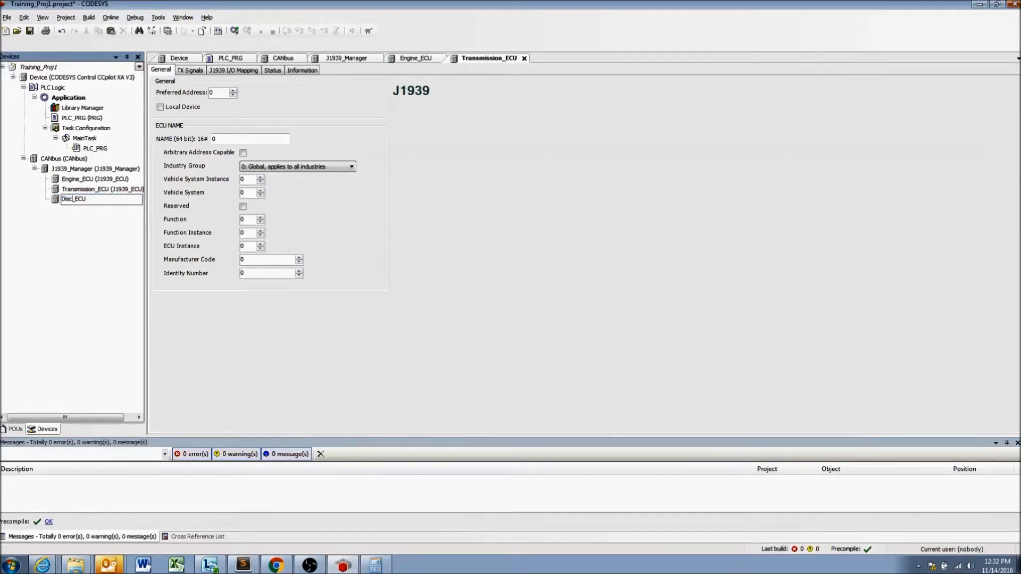
{"action": "key", "text": "BackSpace"}
{"action": "type", "text": "pl"}
{"action": "key", "text": "Return"}
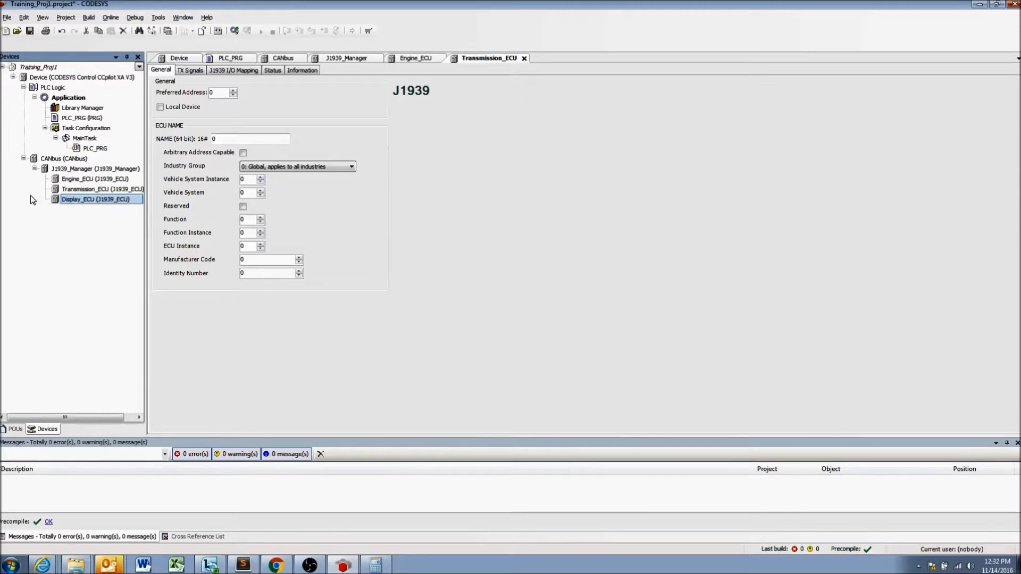
- Set Display_ECU's preferred address to 28 and make it a local device
{"action": "double_click", "coordinate": [71, 200]}
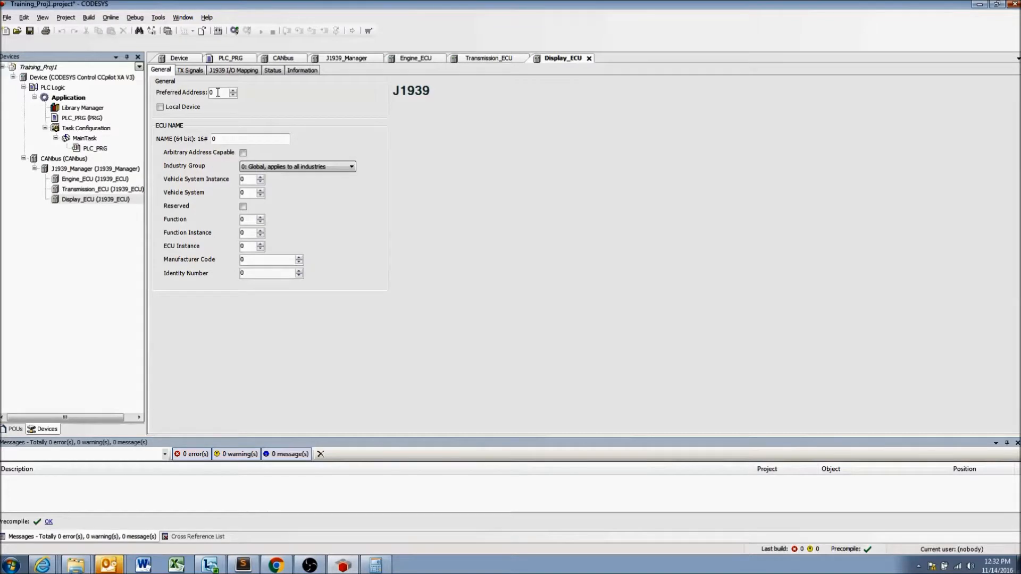
{"action": "left_click_drag", "start_coordinate": [220, 92], "coordinate": [172, 94]}
{"action": "type", "text": "28"}
{"action": "left_click_drag", "start_coordinate": [217, 91], "coordinate": [199, 94]}
{"action": "left_click", "coordinate": [216, 94]}
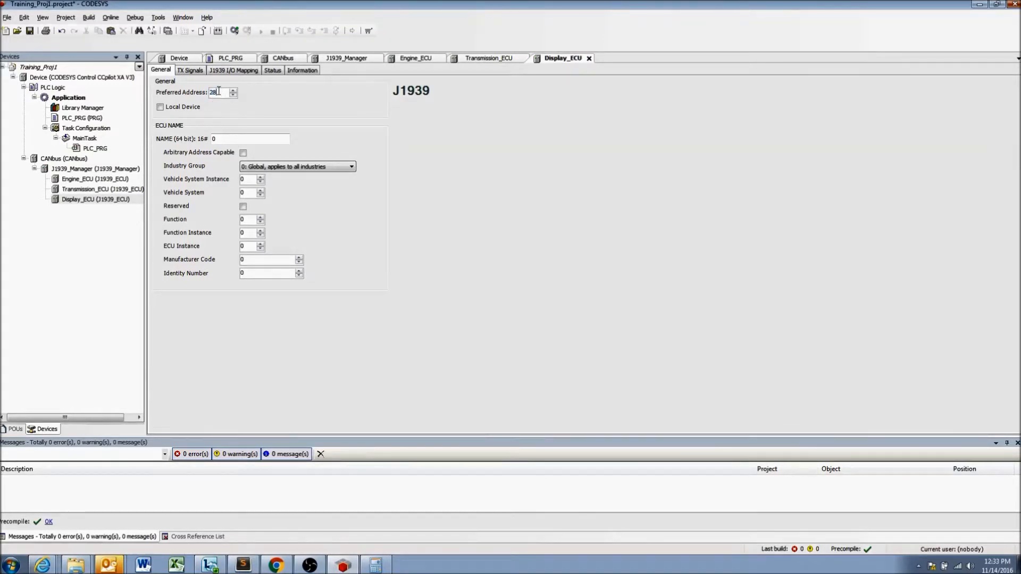
{"action": "left_click", "coordinate": [161, 108]}
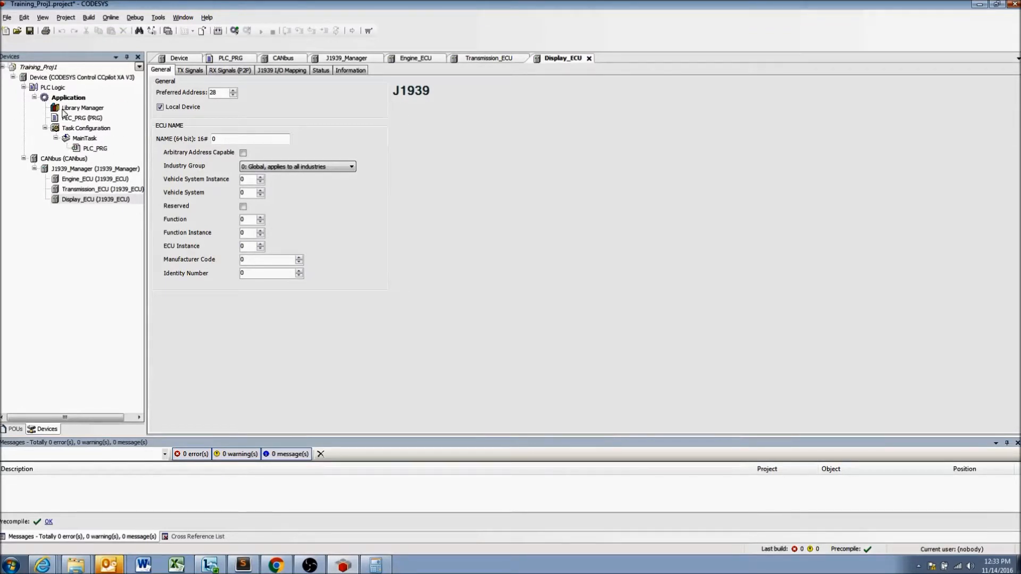
- Add the DM18 parameter group (PGN 54272) from the database to Display_ECU's TX signals
{"action": "double_click", "coordinate": [83, 202]}
{"action": "left_click", "coordinate": [192, 70]}
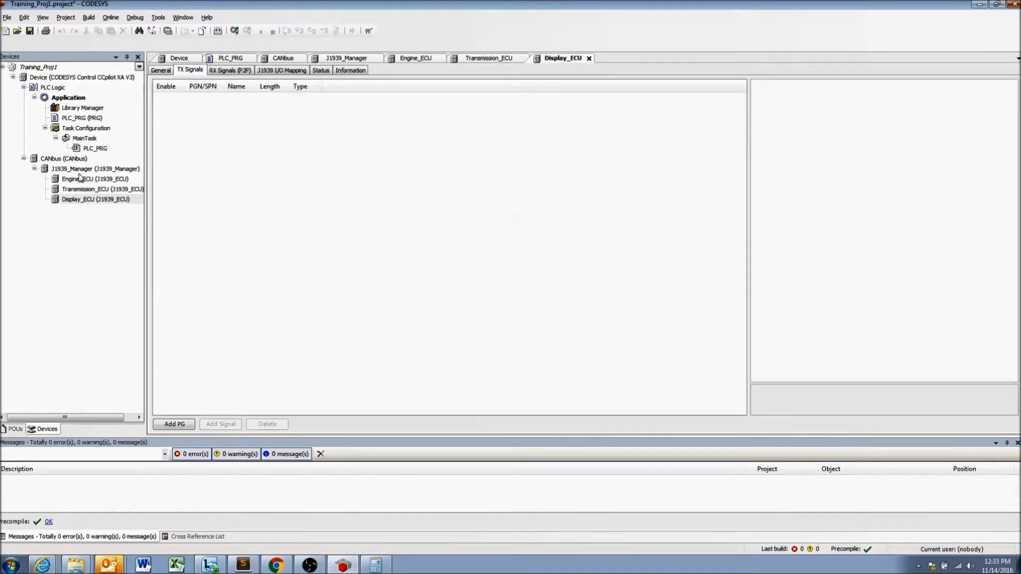
{"action": "left_click", "coordinate": [161, 71]}
{"action": "left_click", "coordinate": [183, 69]}
{"action": "left_click", "coordinate": [177, 425]}
{"action": "left_click", "coordinate": [395, 229]}
{"action": "scroll", "coordinate": [433, 245], "scroll_direction": "down", "scroll_amount": 20}
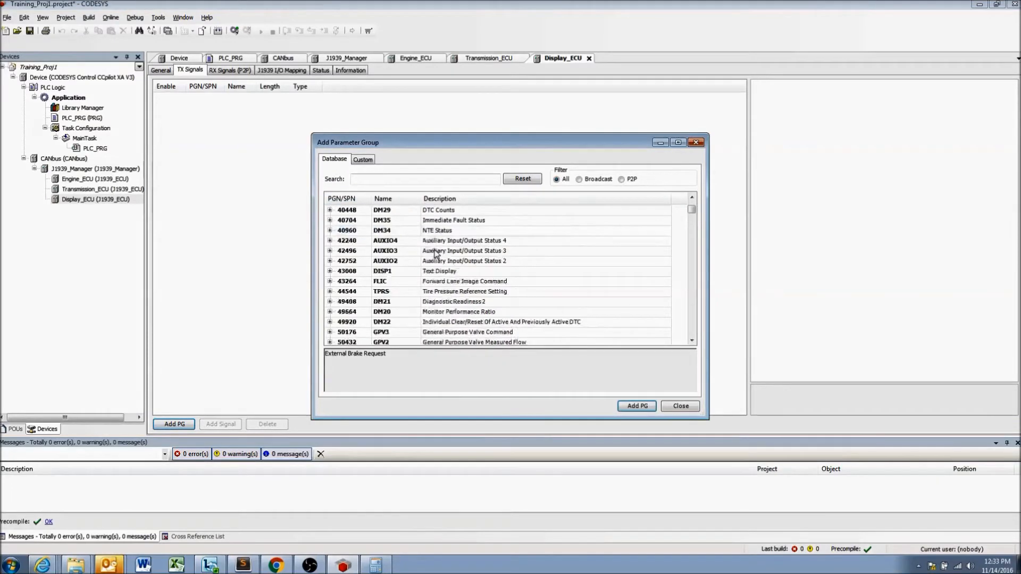
{"action": "left_click", "coordinate": [443, 271]}
{"action": "left_click", "coordinate": [633, 407]}
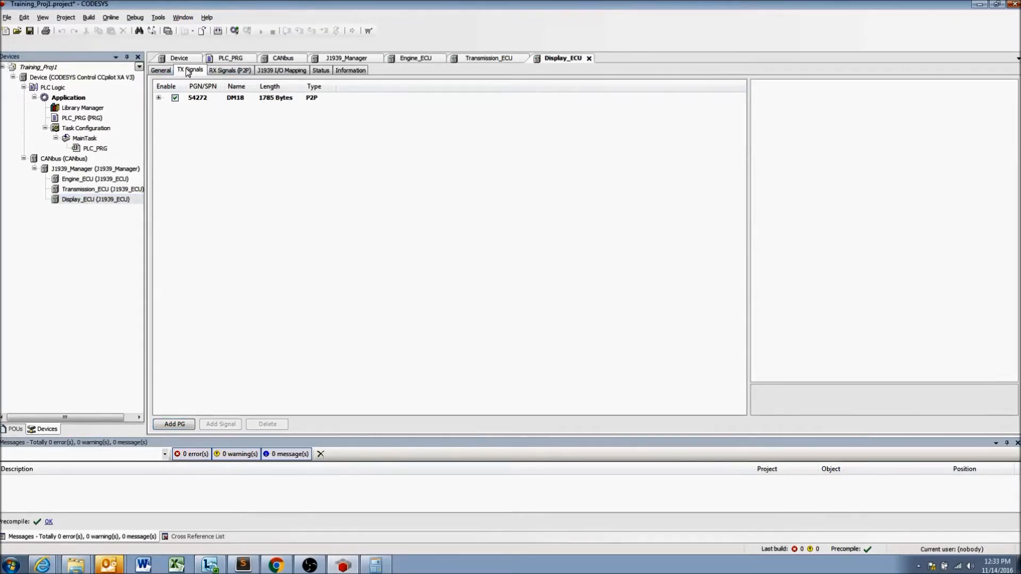
- Compare the general settings and TX signals of Engine_ECU, Transmission_ECU and Display_ECU, checking preferred addresses and which one is a local device
{"action": "left_click", "coordinate": [73, 190]}
{"action": "left_click", "coordinate": [75, 180]}
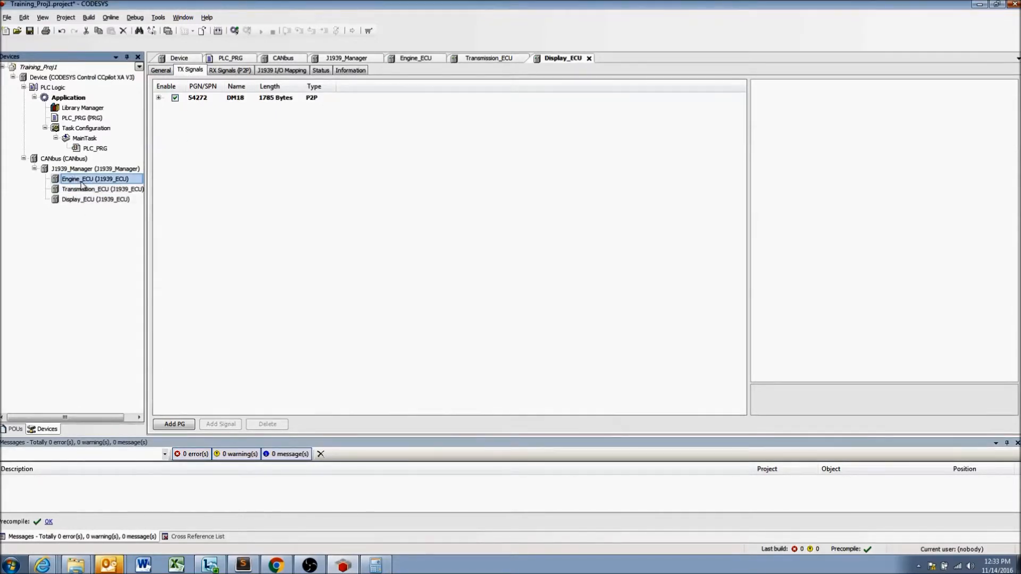
{"action": "double_click", "coordinate": [80, 180]}
{"action": "double_click", "coordinate": [71, 198]}
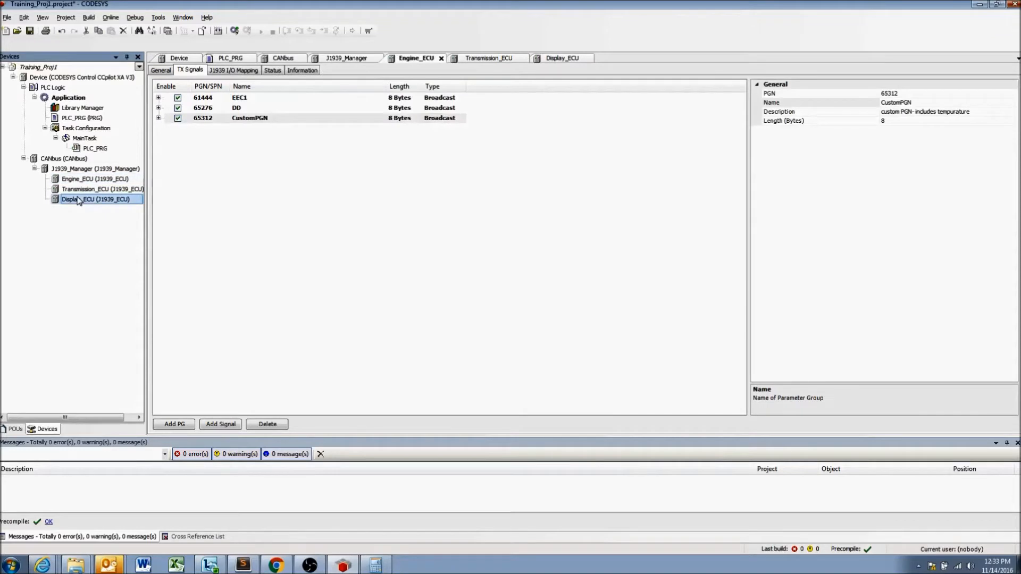
{"action": "left_click", "coordinate": [73, 191]}
{"action": "double_click", "coordinate": [81, 180]}
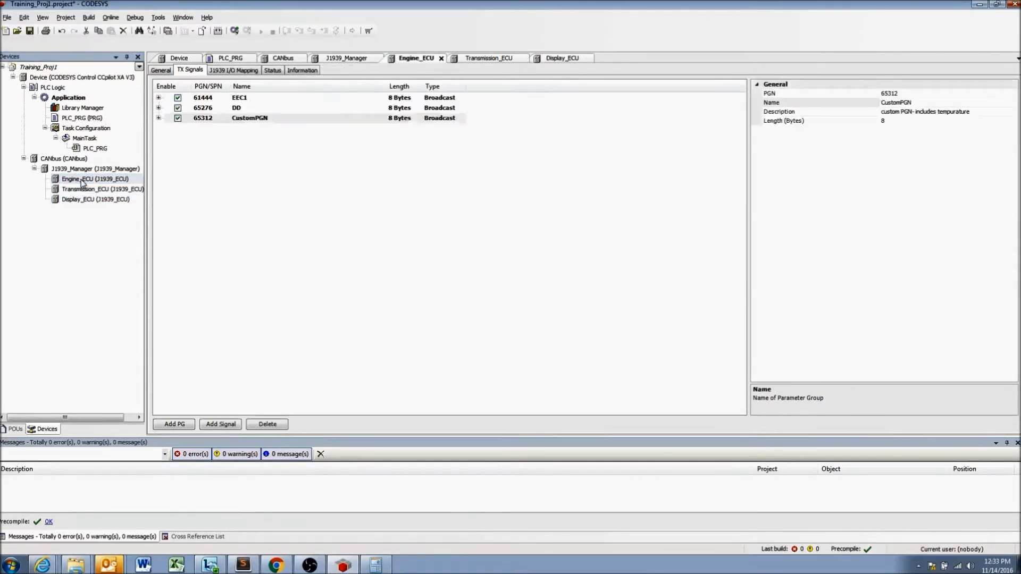
{"action": "left_click", "coordinate": [161, 71]}
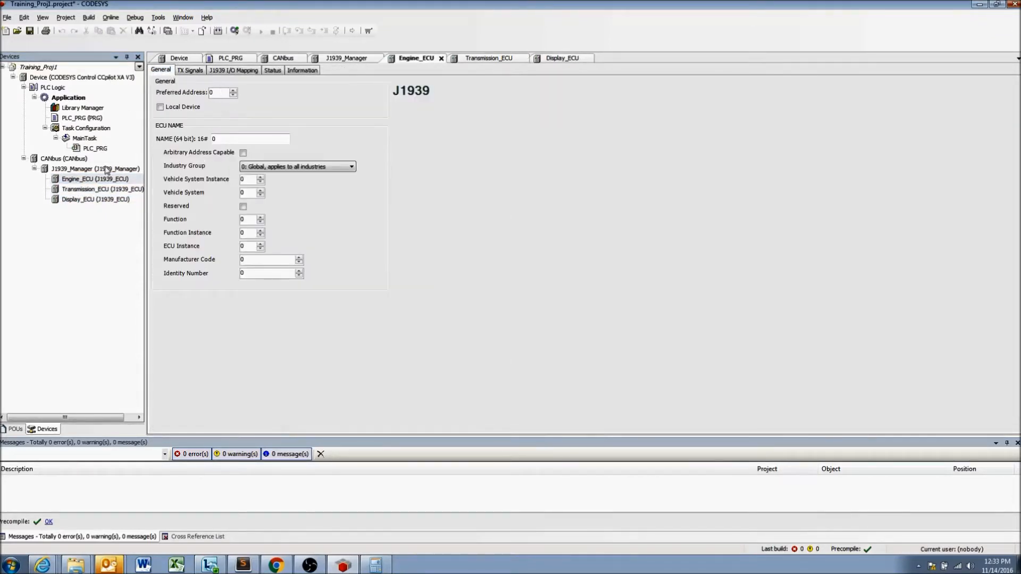
{"action": "double_click", "coordinate": [80, 201]}
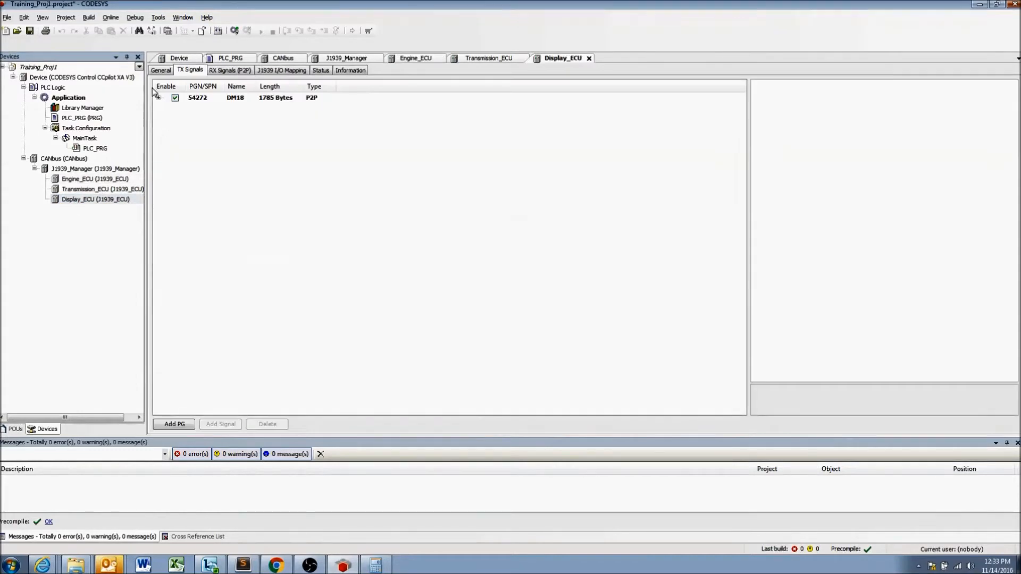
{"action": "left_click", "coordinate": [161, 71]}
{"action": "double_click", "coordinate": [99, 189]}
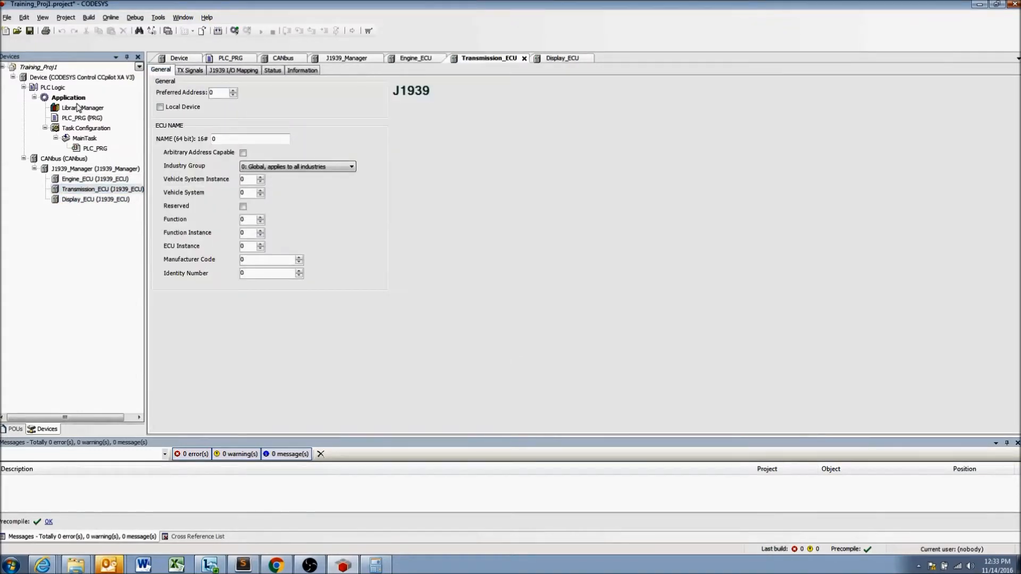
{"action": "double_click", "coordinate": [214, 93]}
{"action": "double_click", "coordinate": [104, 179]}
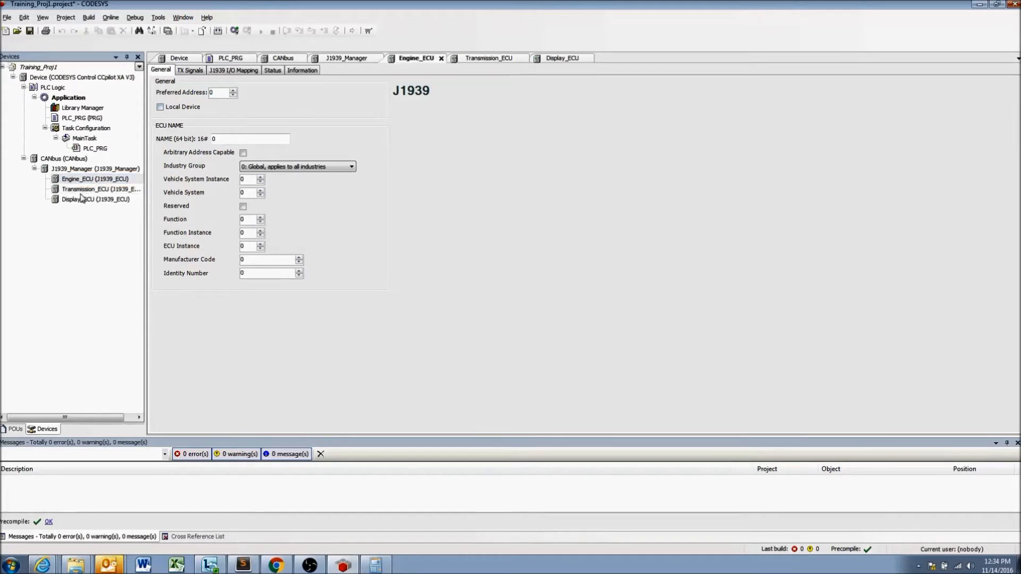
{"action": "double_click", "coordinate": [81, 198]}
{"action": "double_click", "coordinate": [87, 189]}
{"action": "double_click", "coordinate": [88, 180]}
{"action": "double_click", "coordinate": [81, 200]}
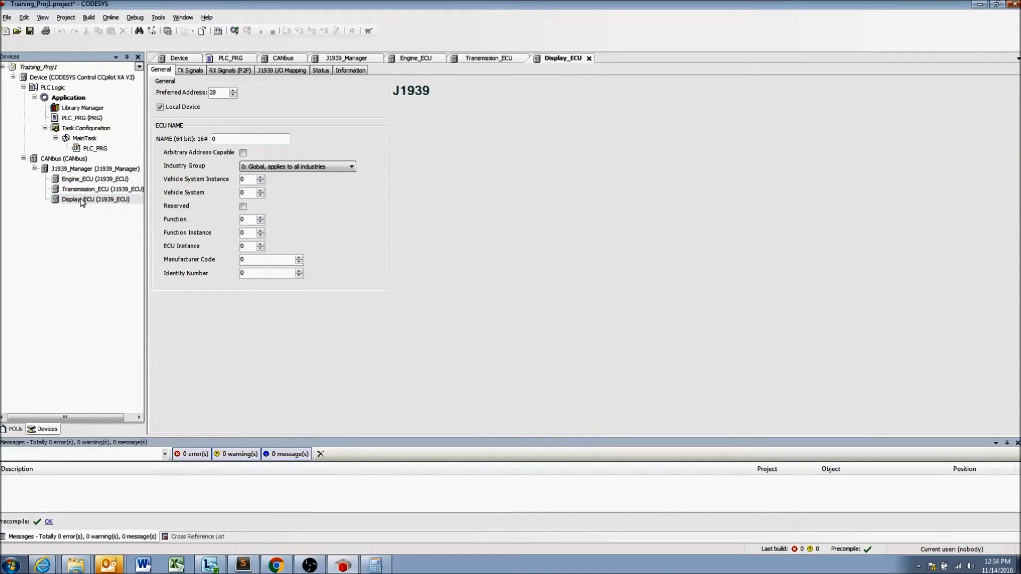
{"action": "double_click", "coordinate": [79, 200]}
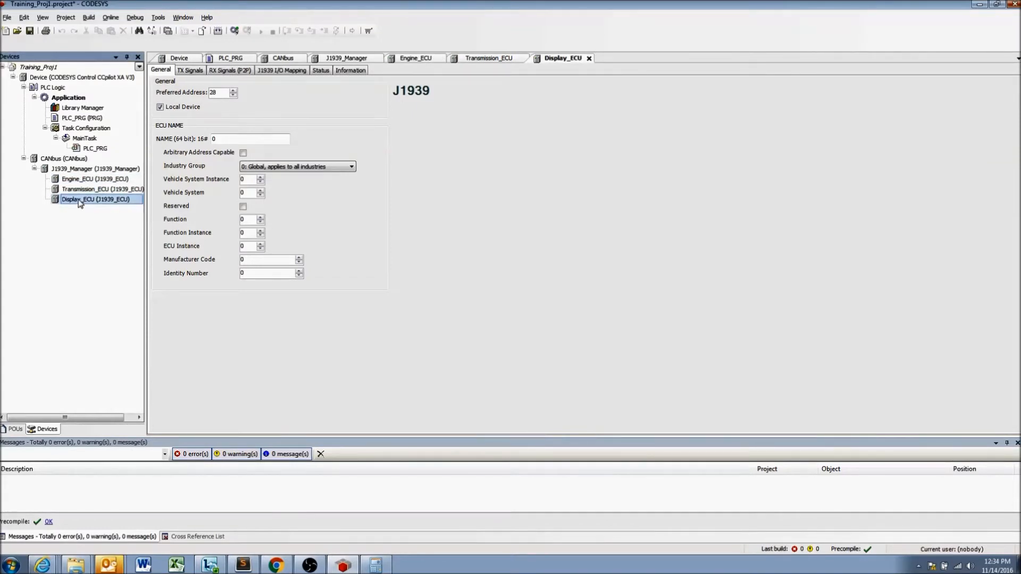
{"action": "left_click", "coordinate": [191, 71]}
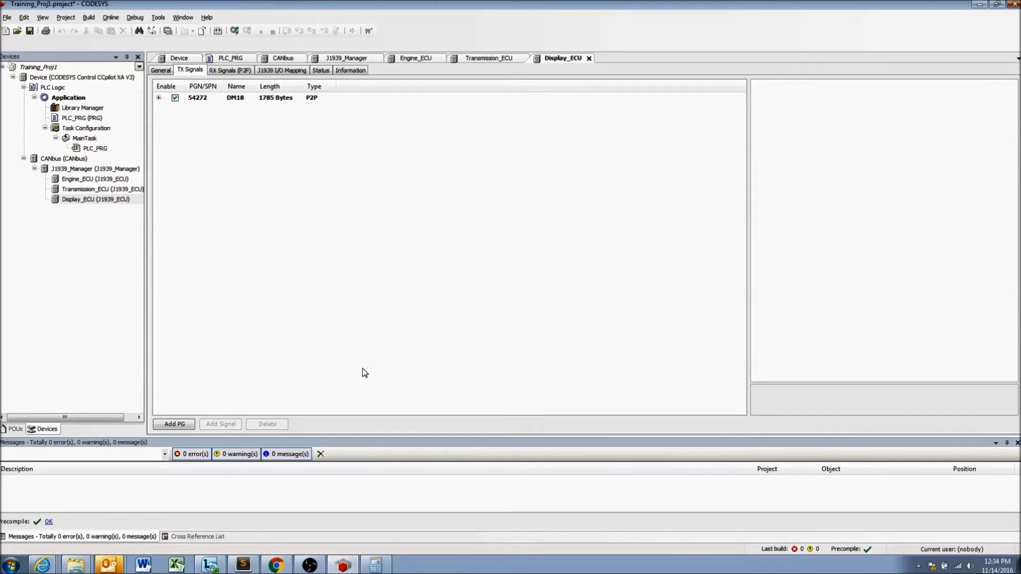
- Add a second CANbus fieldbus named CANbus_1 under the CODESYS Control CCpilot XA V3 device
{"action": "left_click", "coordinate": [34, 159]}
{"action": "left_click", "coordinate": [56, 79]}
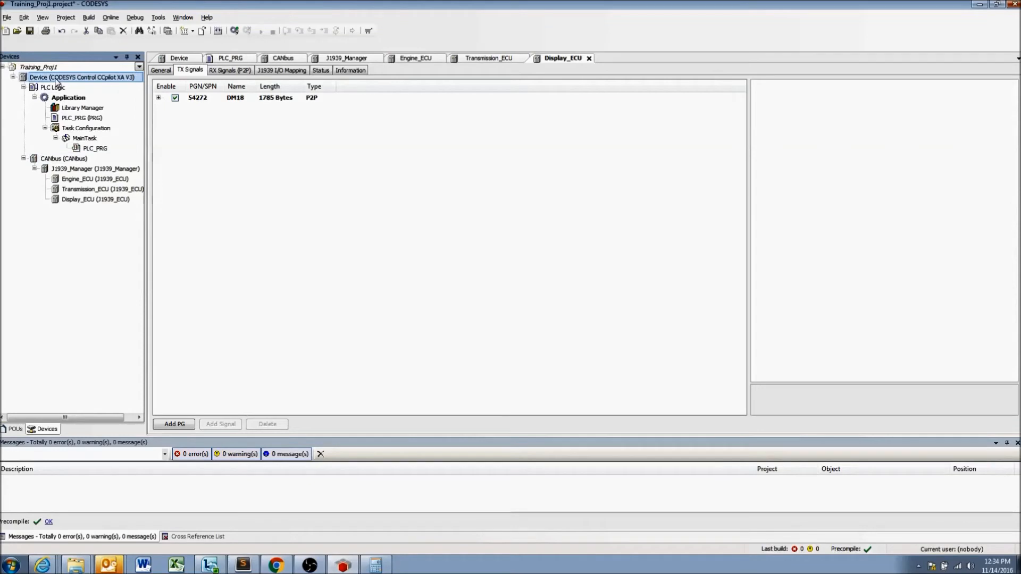
{"action": "left_click", "coordinate": [62, 160]}
{"action": "left_click", "coordinate": [65, 71]}
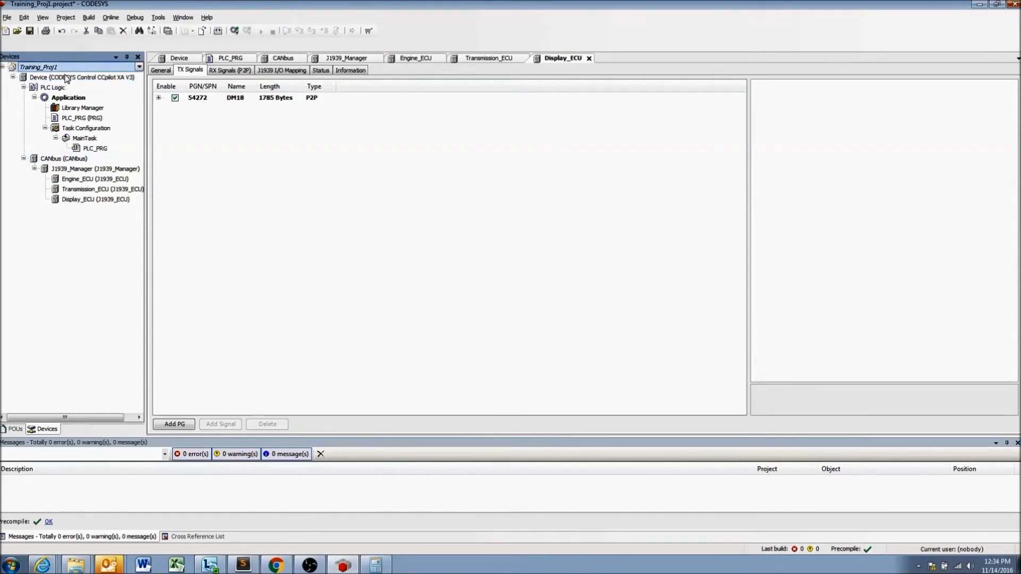
{"action": "right_click", "coordinate": [40, 79]}
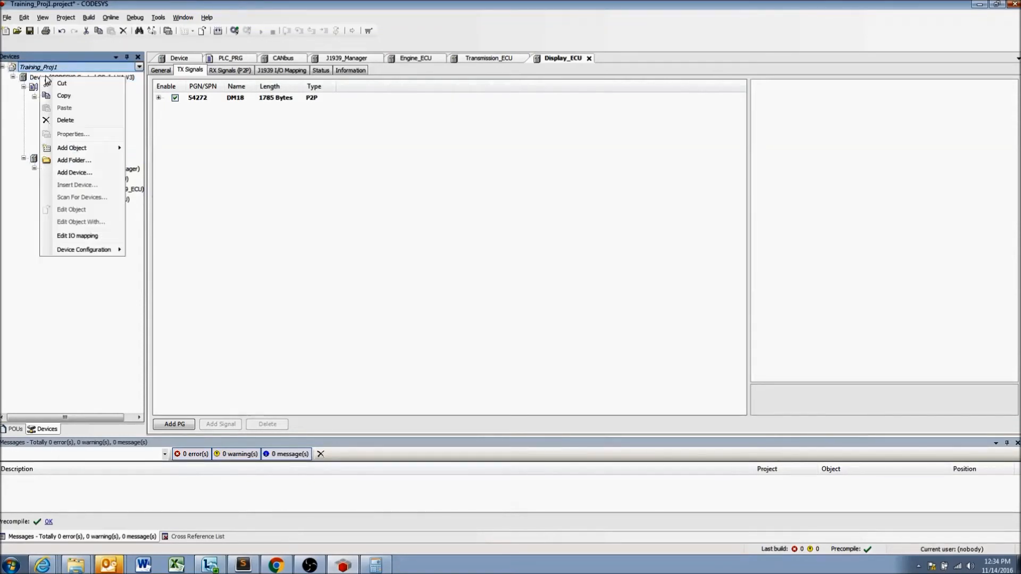
{"action": "left_click", "coordinate": [88, 172]}
{"action": "left_click", "coordinate": [229, 185]}
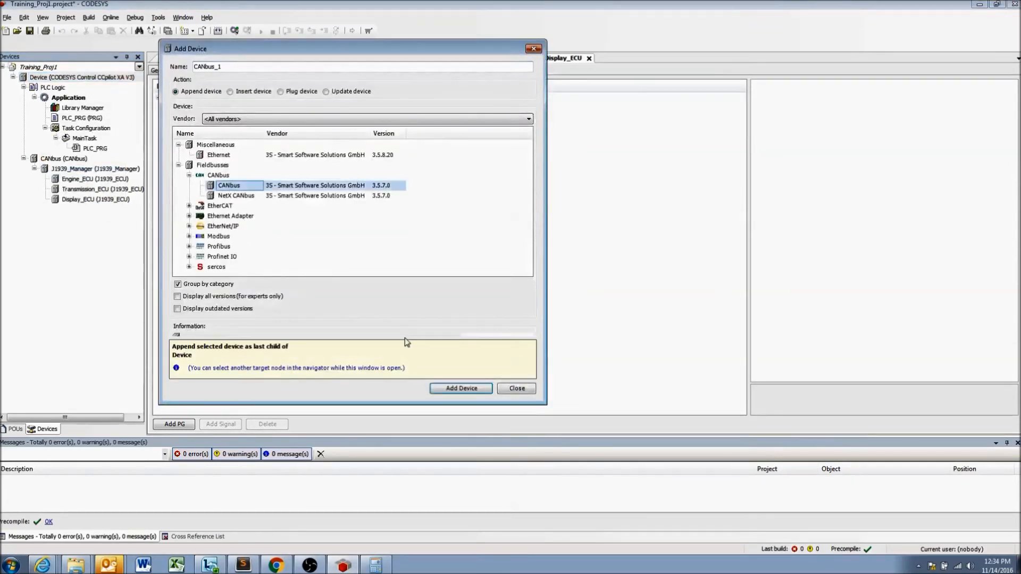
{"action": "left_click", "coordinate": [461, 388]}
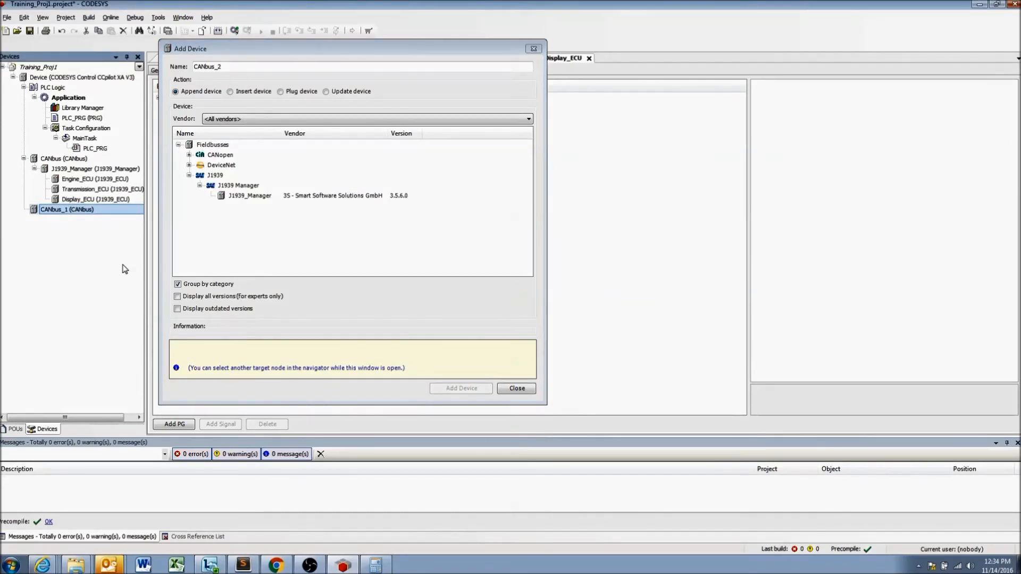
{"action": "left_click", "coordinate": [505, 389]}
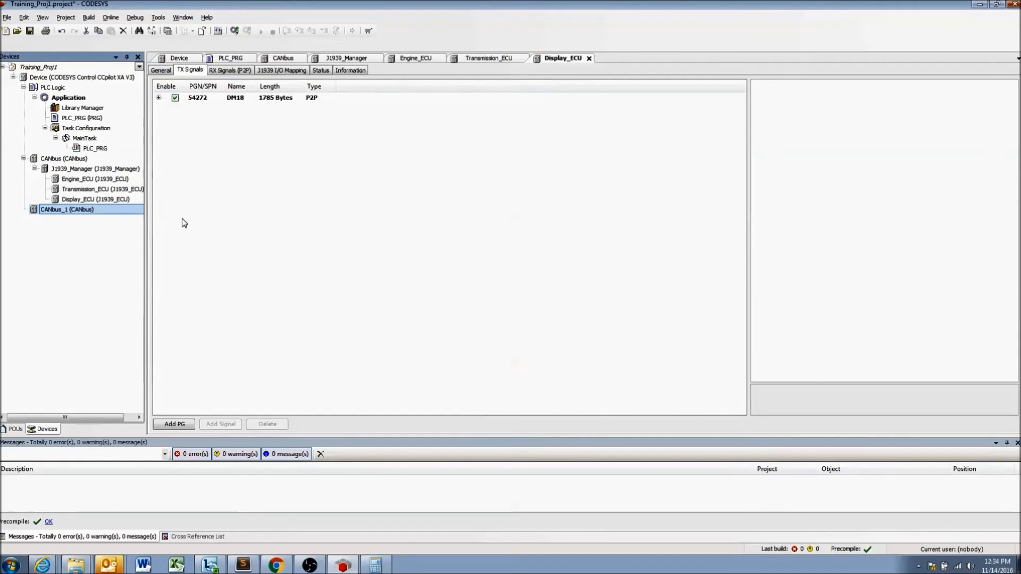